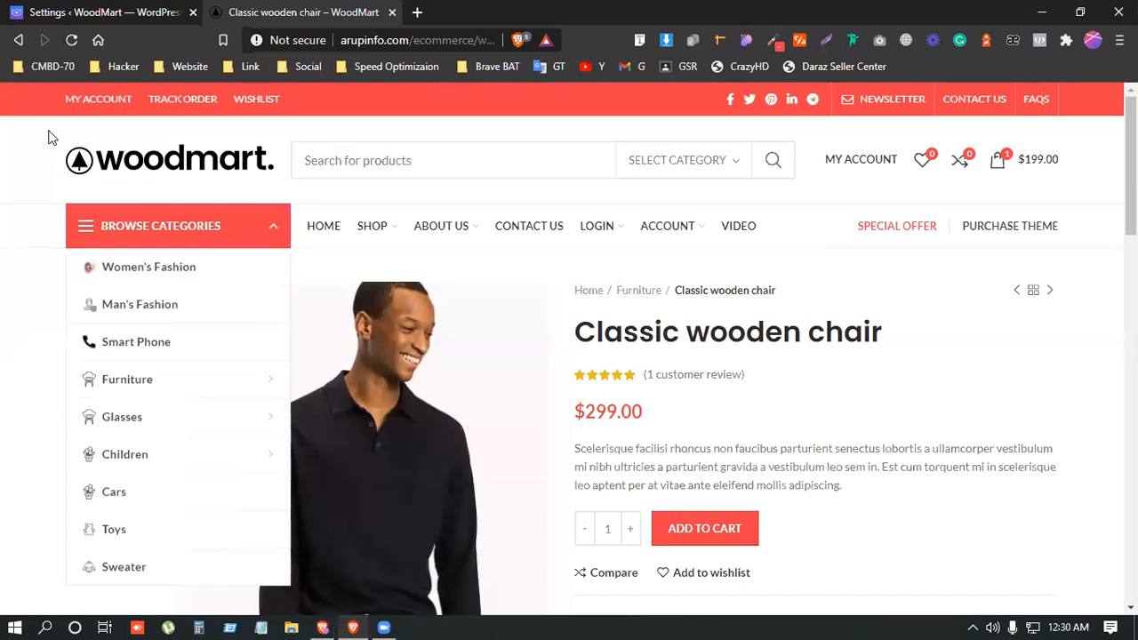
Step: Go back from the Classic wooden chair product page to the store's home page
{"action": "left_click", "coordinate": [18, 40]}
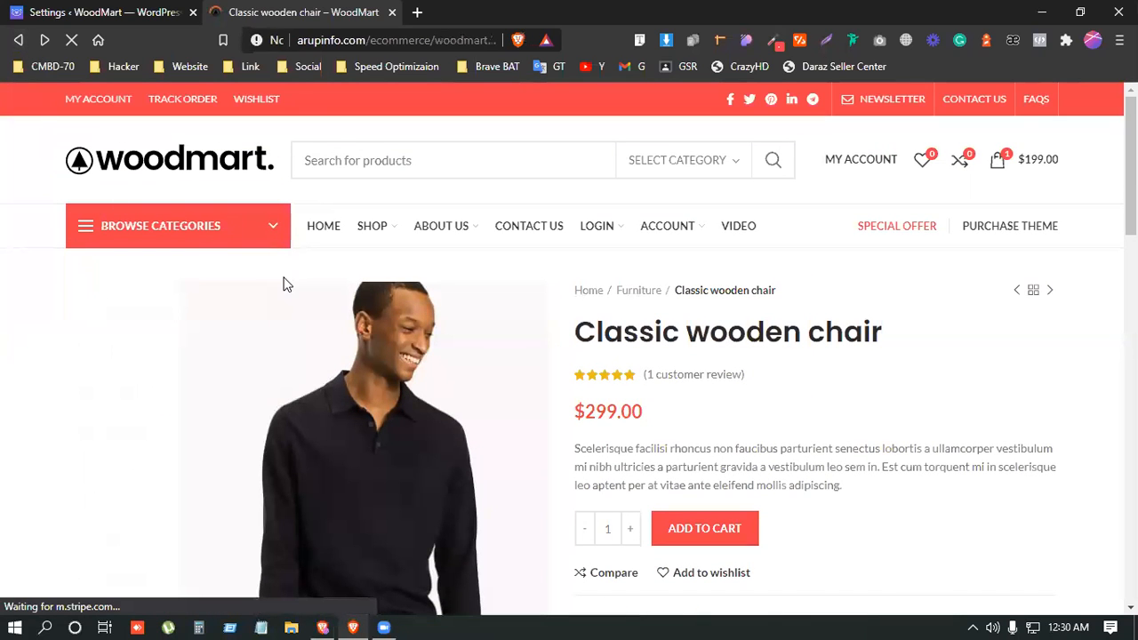
{"action": "scroll", "coordinate": [307, 342], "scroll_direction": "down", "scroll_amount": 7}
{"action": "scroll", "coordinate": [317, 363], "scroll_direction": "up", "scroll_amount": 7}
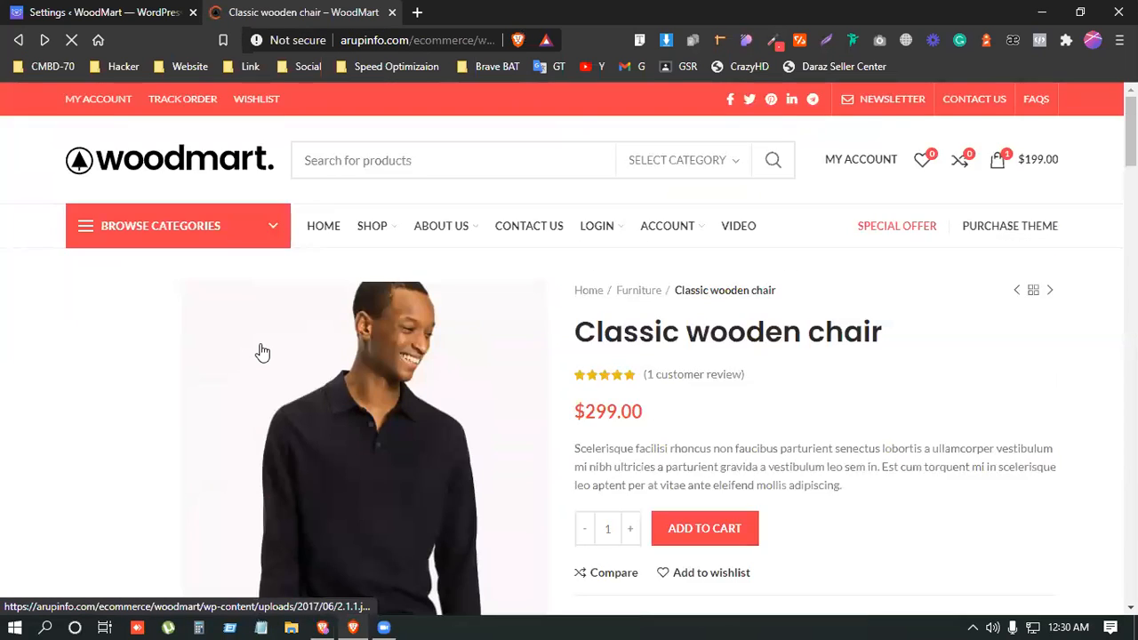
{"action": "scroll", "coordinate": [261, 353], "scroll_direction": "down", "scroll_amount": 5}
{"action": "left_click", "coordinate": [16, 41]}
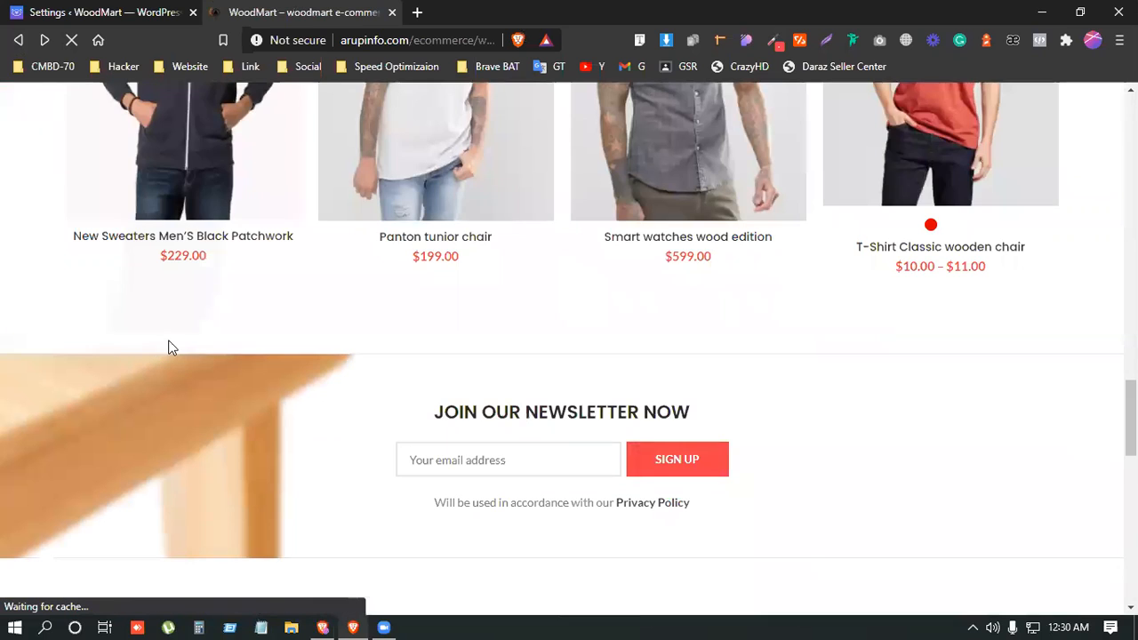
Step: Open the Panton tunior chair product from the home page and view its purchase options
{"action": "scroll", "coordinate": [226, 373], "scroll_direction": "up", "scroll_amount": 3}
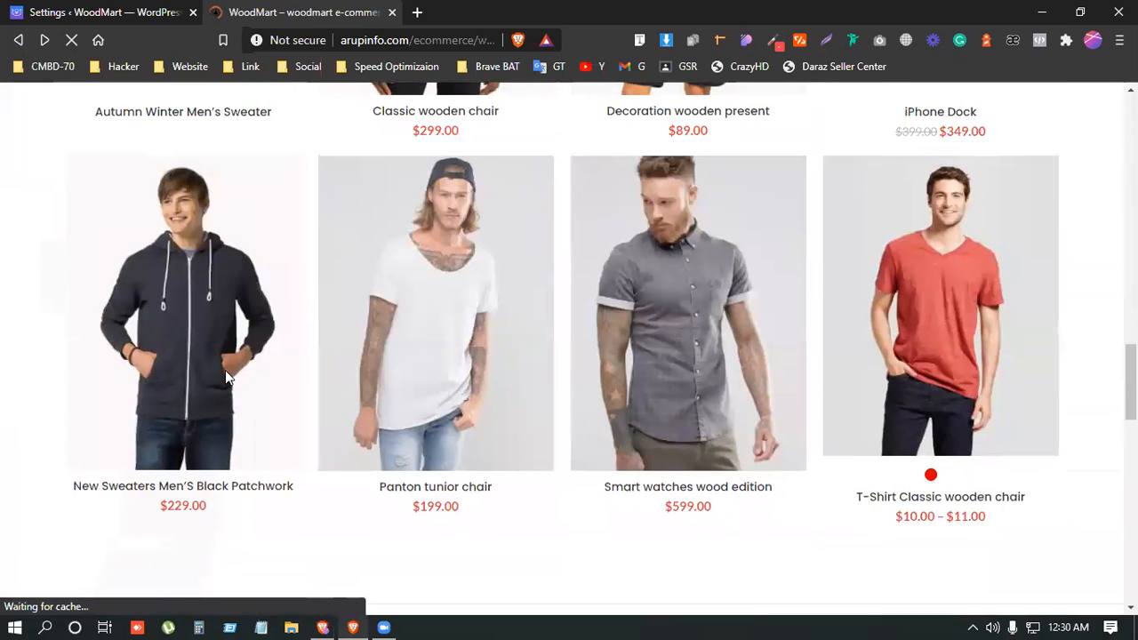
{"action": "scroll", "coordinate": [226, 373], "scroll_direction": "up", "scroll_amount": 1}
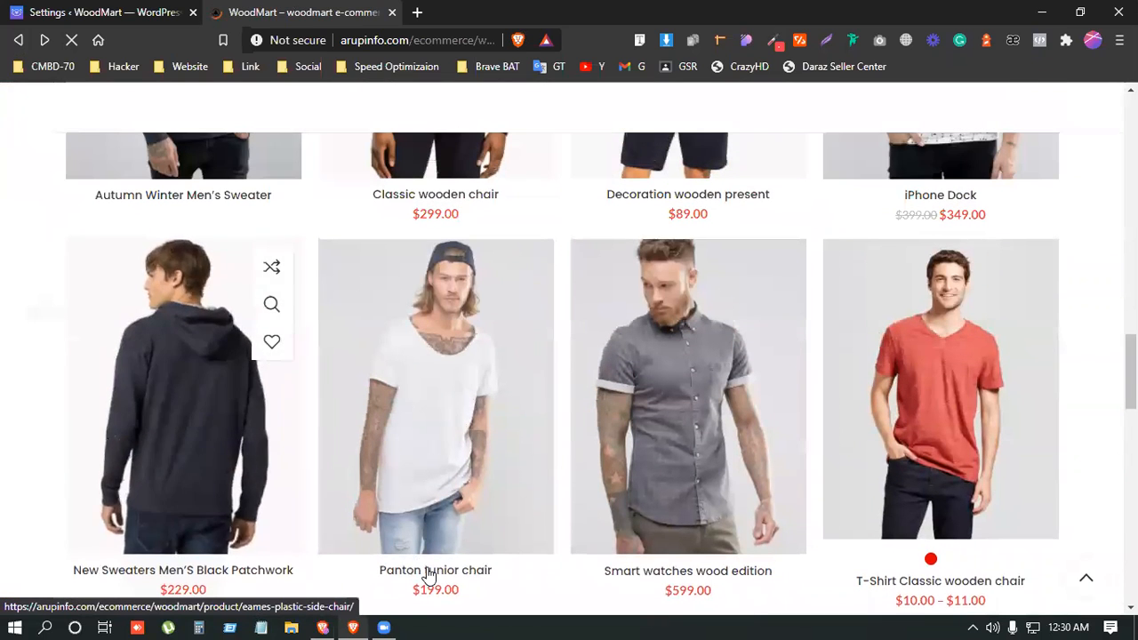
{"action": "scroll", "coordinate": [468, 528], "scroll_direction": "down", "scroll_amount": 1}
{"action": "left_click", "coordinate": [447, 501]}
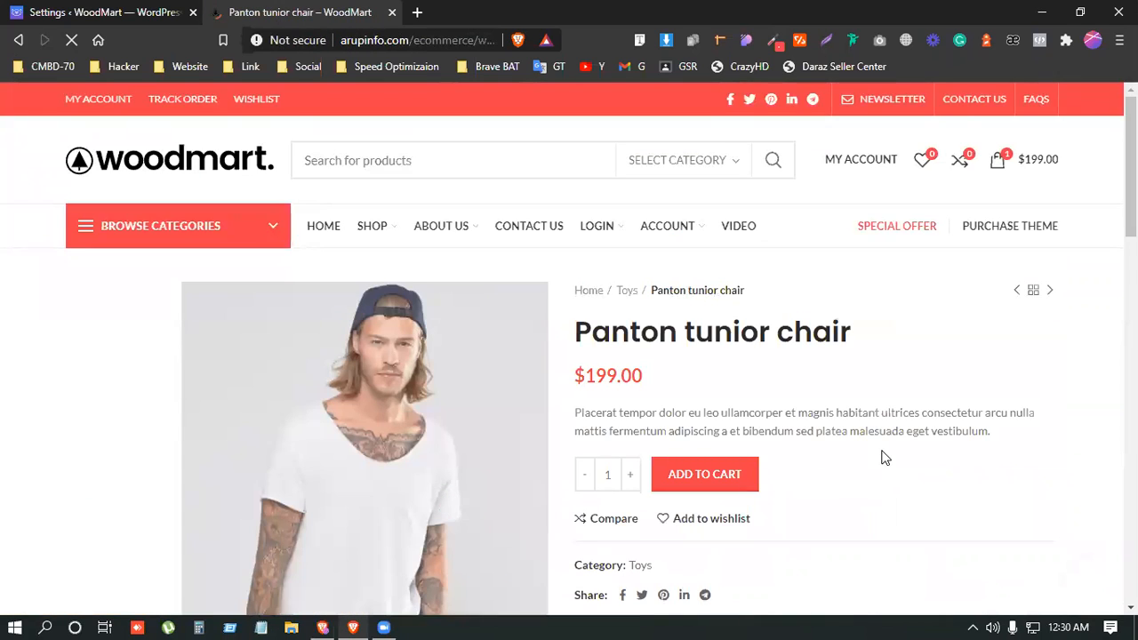
{"action": "scroll", "coordinate": [881, 457], "scroll_direction": "down", "scroll_amount": 2}
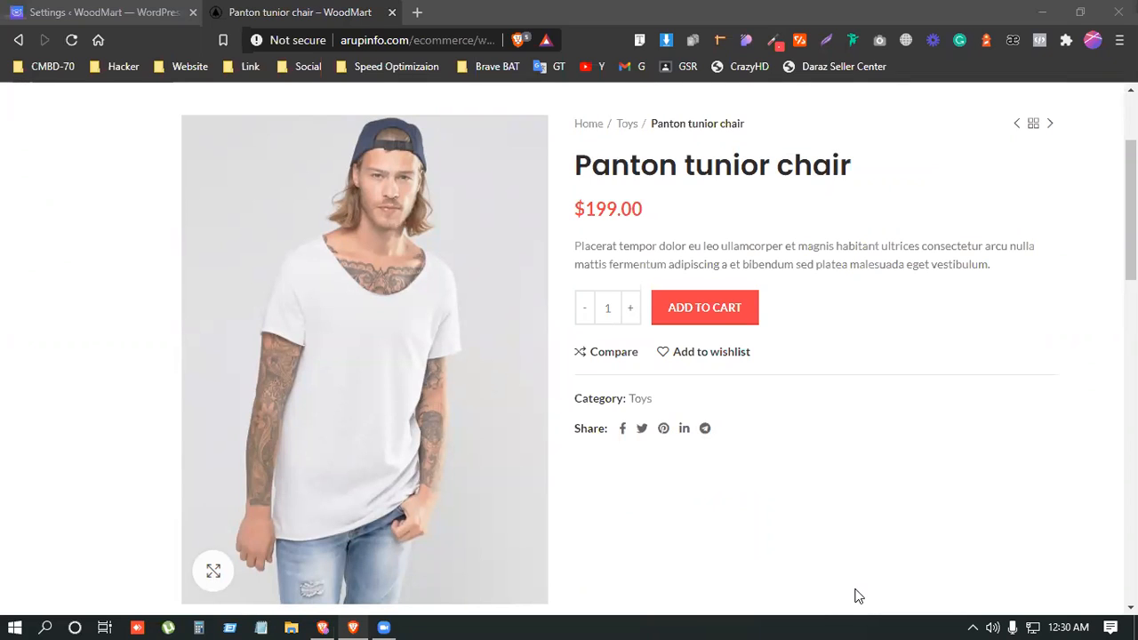
{"action": "left_click", "coordinate": [416, 12]}
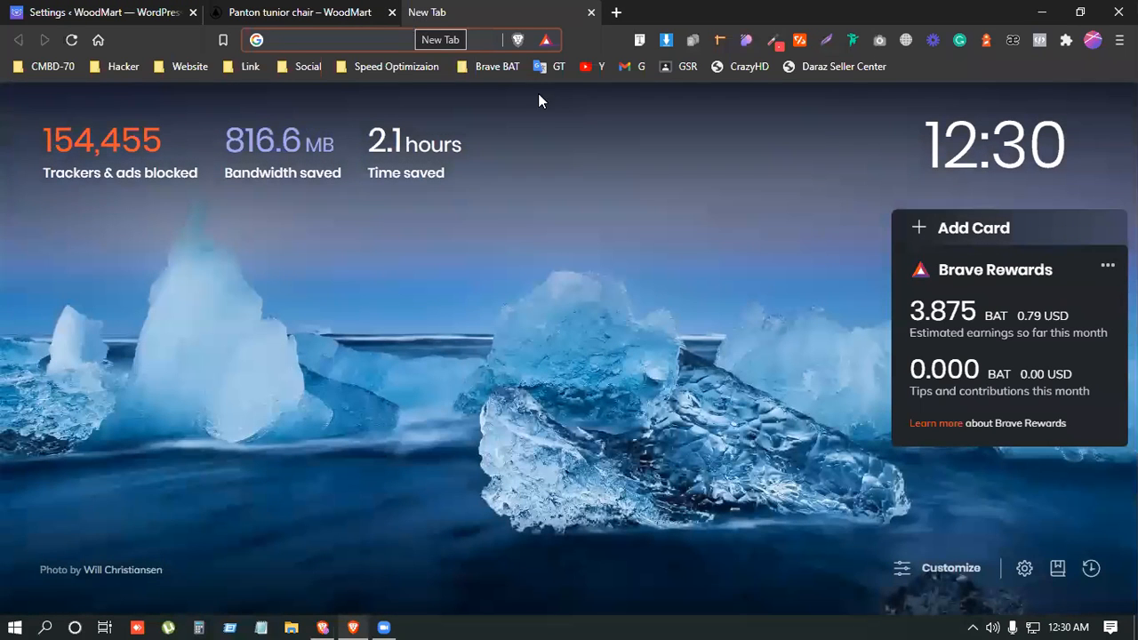
{"action": "left_click", "coordinate": [591, 12]}
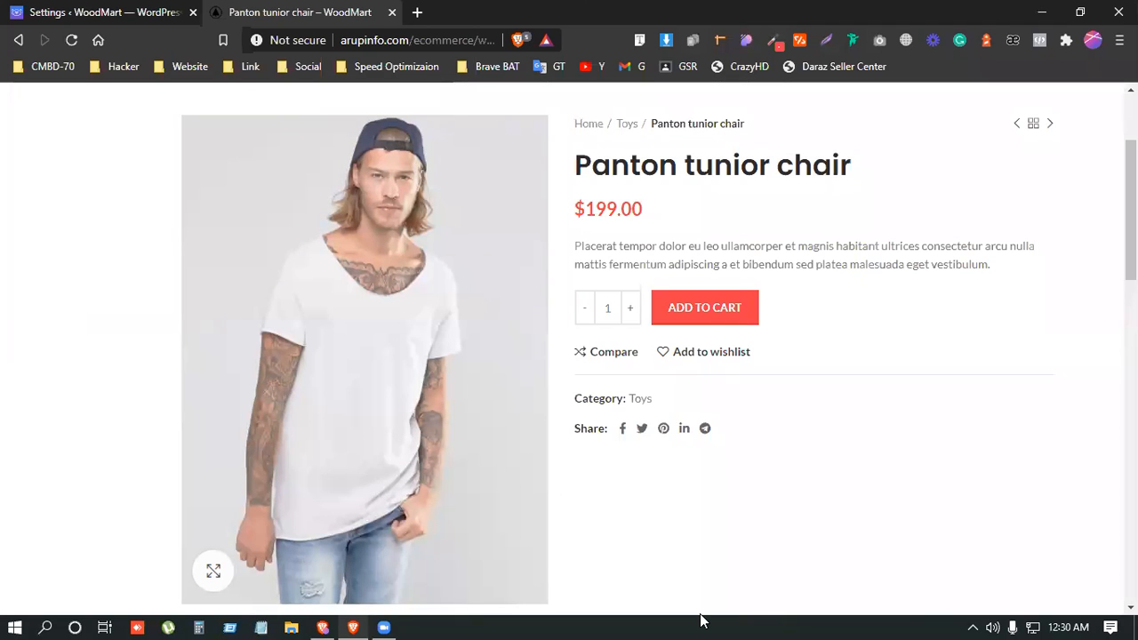
Step: Close the Course stream and MEGA browser tabs
{"action": "scroll", "coordinate": [578, 454], "scroll_direction": "up", "scroll_amount": 2}
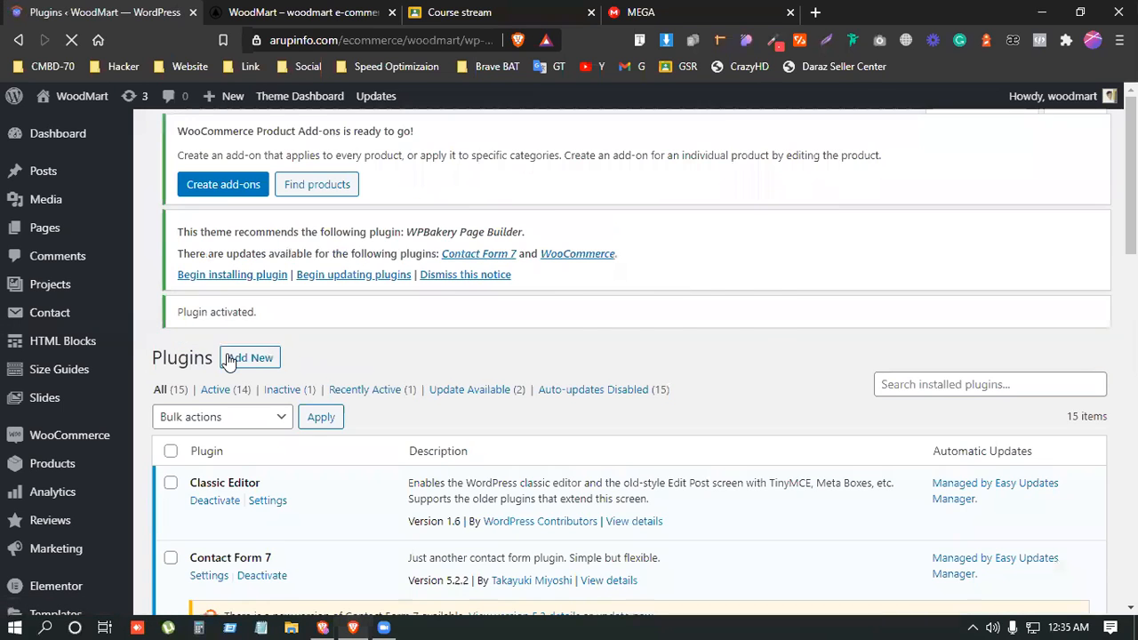
{"action": "left_click", "coordinate": [590, 12]}
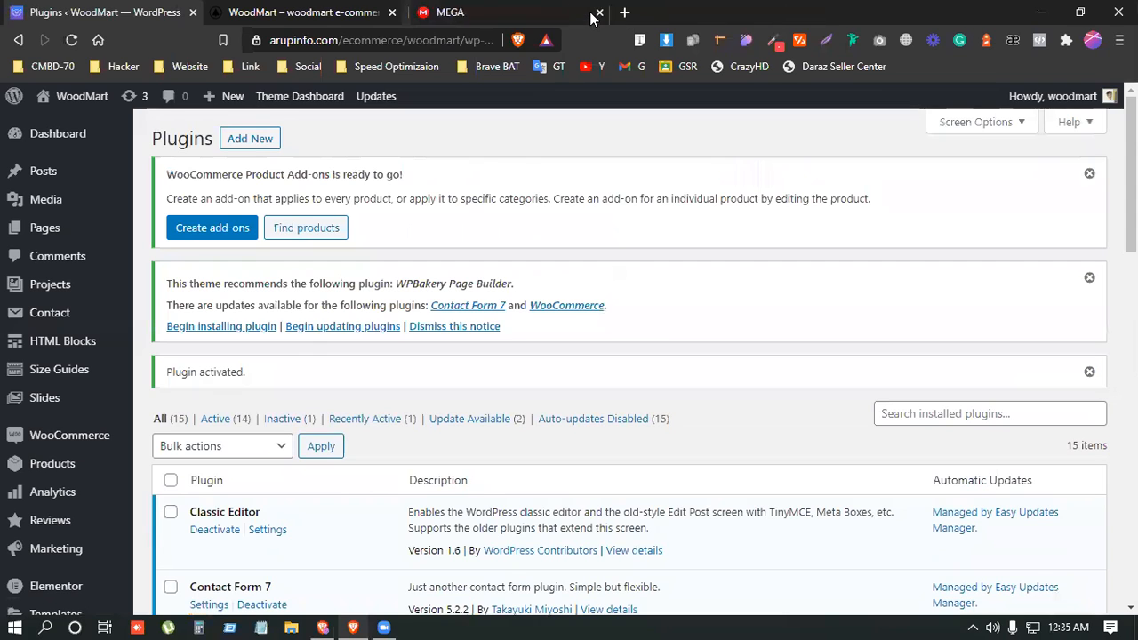
{"action": "left_click", "coordinate": [590, 11]}
Step: Review the installed plugins list through WooCommerce Product Add-ons down to Woodmart Core
{"action": "scroll", "coordinate": [298, 298], "scroll_direction": "down", "scroll_amount": 1}
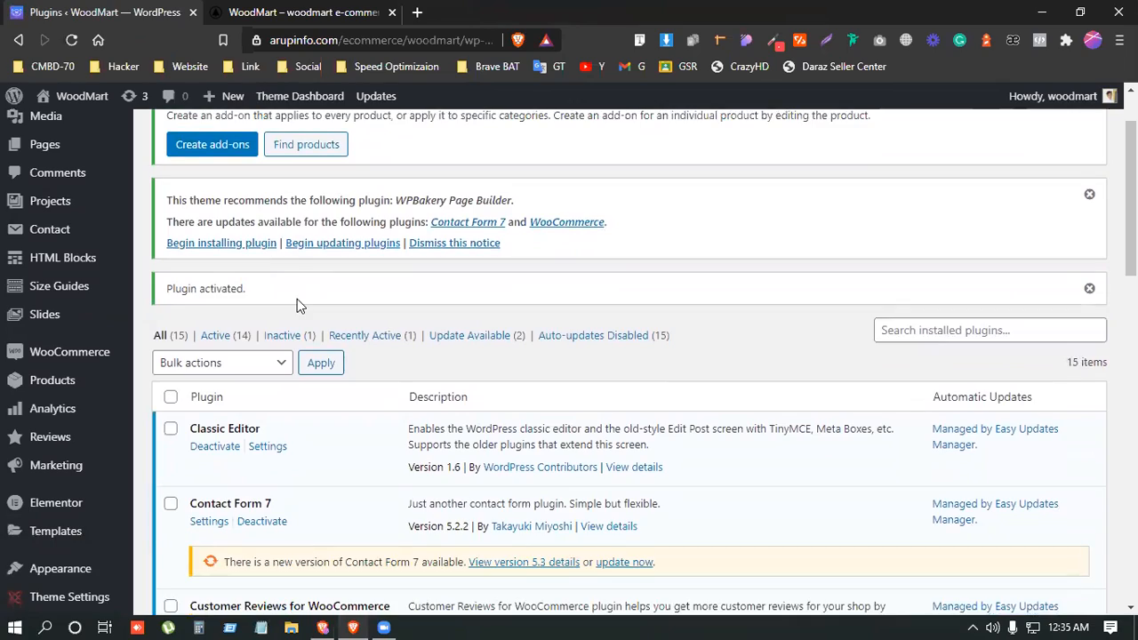
{"action": "scroll", "coordinate": [298, 299], "scroll_direction": "down", "scroll_amount": 3}
{"action": "scroll", "coordinate": [298, 307], "scroll_direction": "down", "scroll_amount": 5}
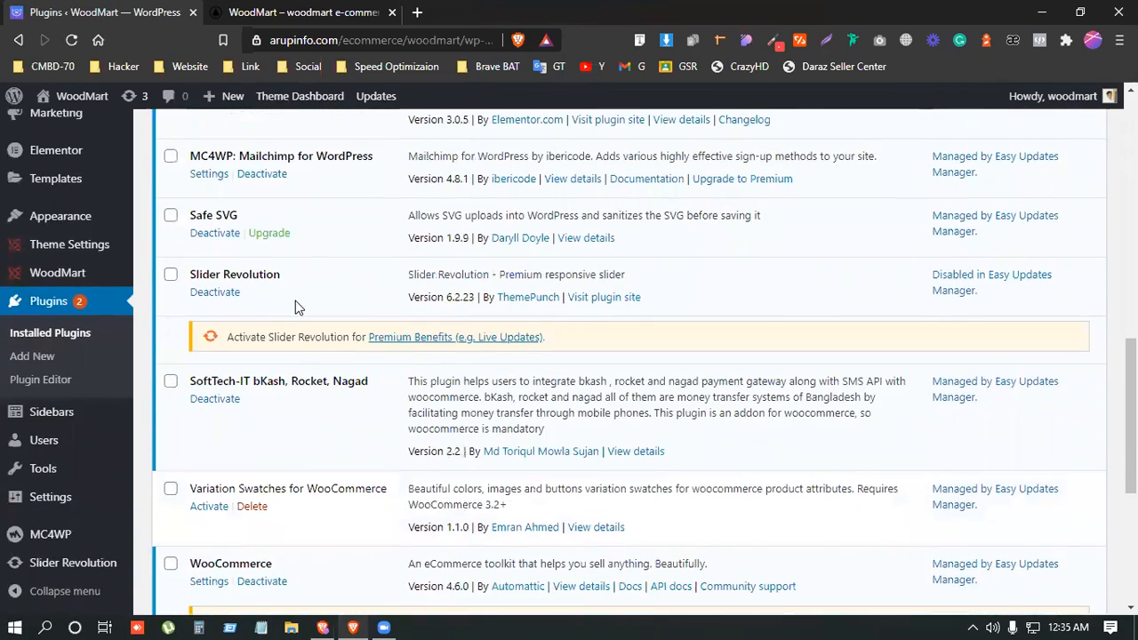
{"action": "scroll", "coordinate": [295, 305], "scroll_direction": "down", "scroll_amount": 2}
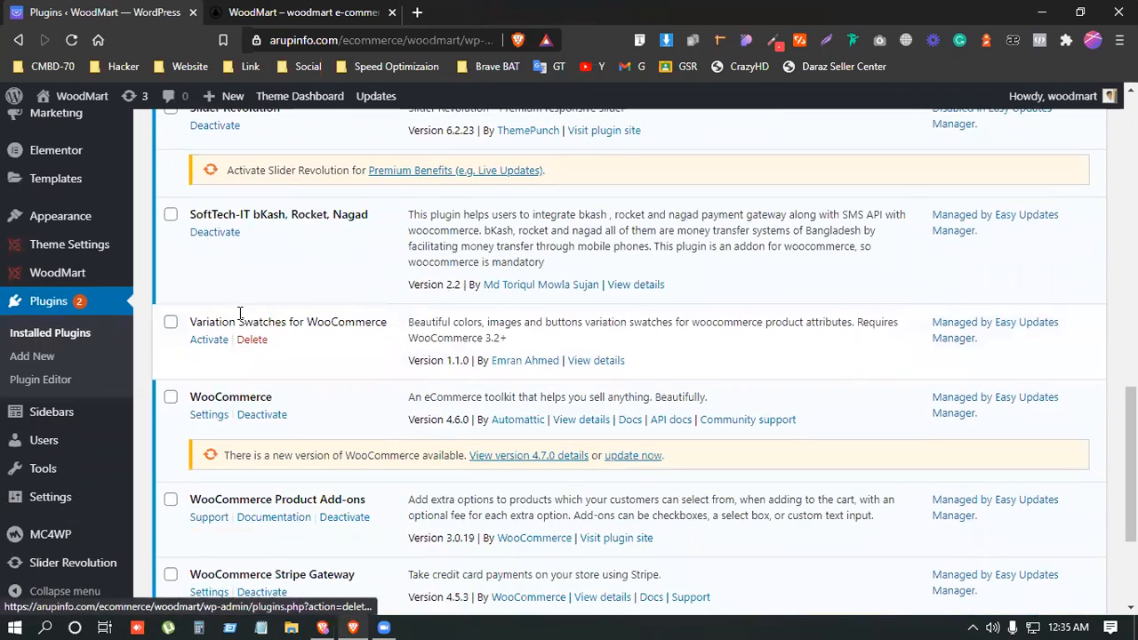
{"action": "scroll", "coordinate": [223, 316], "scroll_direction": "down", "scroll_amount": 2}
{"action": "scroll", "coordinate": [21, 373], "scroll_direction": "up", "scroll_amount": 3}
{"action": "scroll", "coordinate": [55, 492], "scroll_direction": "down", "scroll_amount": 3}
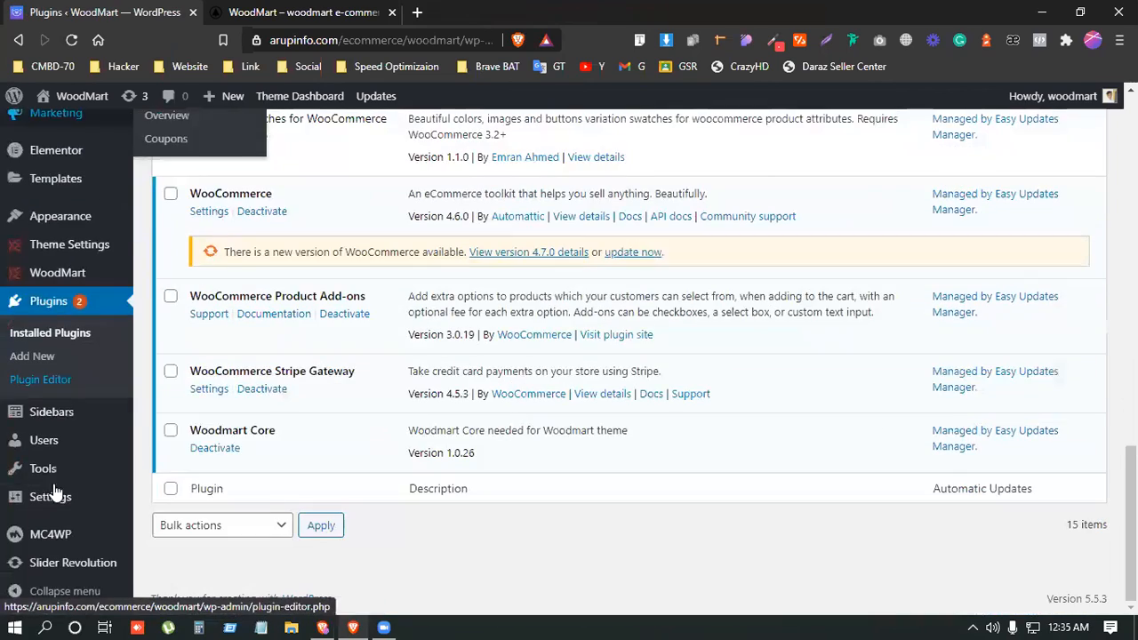
Step: Open the published T-Shirt Classic wooden chair product for editing from the full product list
{"action": "mouse_move", "coordinate": [63, 253]}
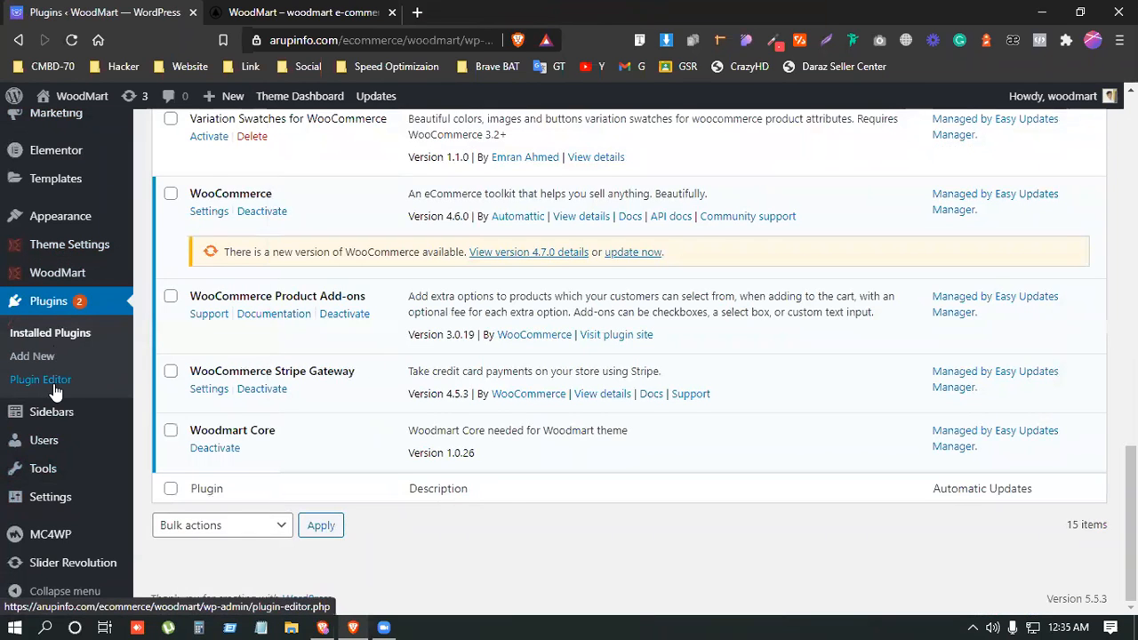
{"action": "scroll", "coordinate": [44, 427], "scroll_direction": "up", "scroll_amount": 1}
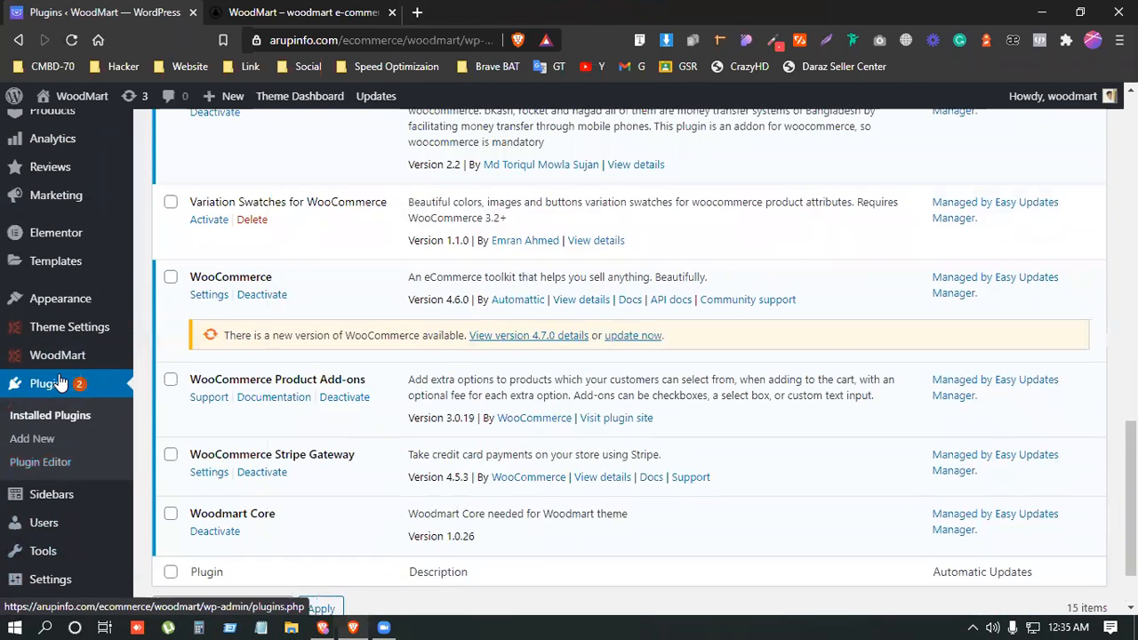
{"action": "scroll", "coordinate": [58, 381], "scroll_direction": "up", "scroll_amount": 2}
{"action": "mouse_move", "coordinate": [68, 281]}
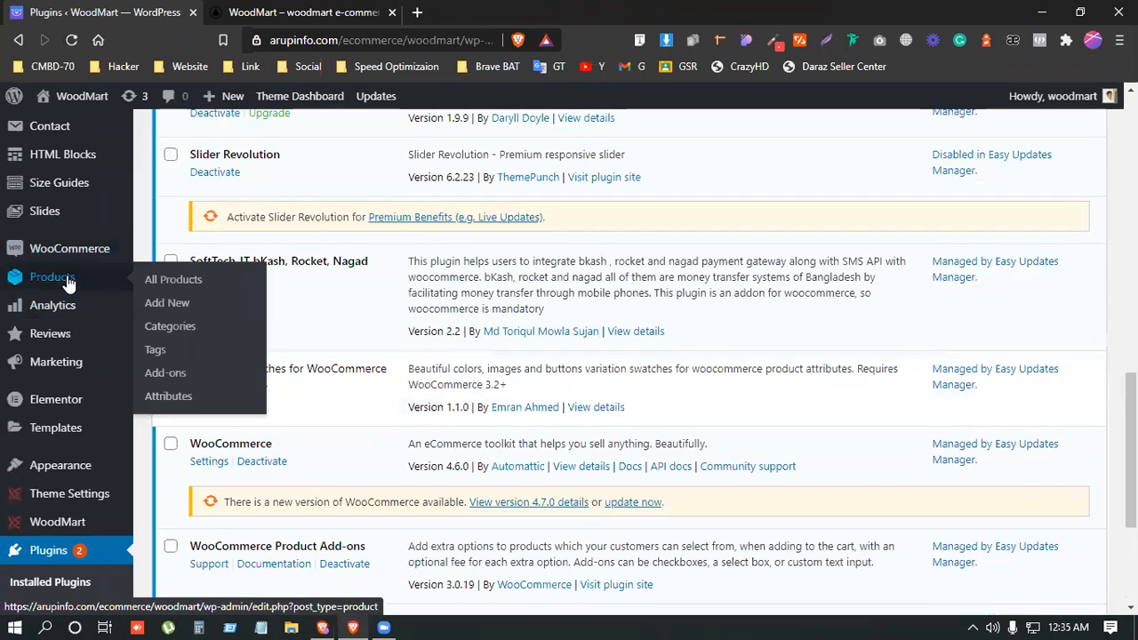
{"action": "left_click", "coordinate": [176, 283]}
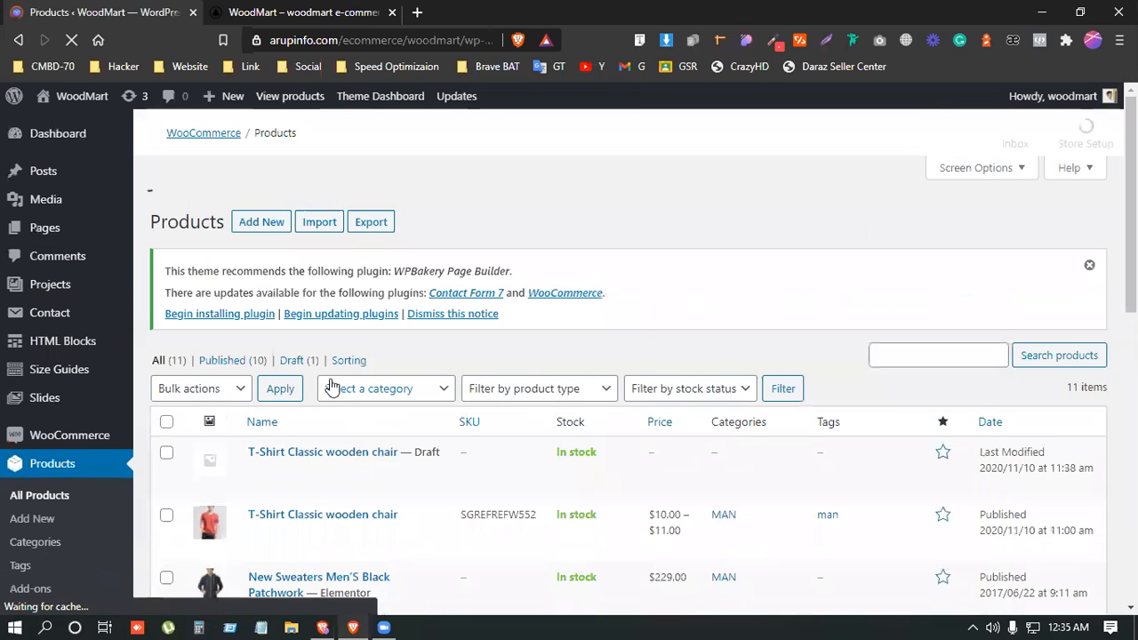
{"action": "scroll", "coordinate": [332, 389], "scroll_direction": "down", "scroll_amount": 2}
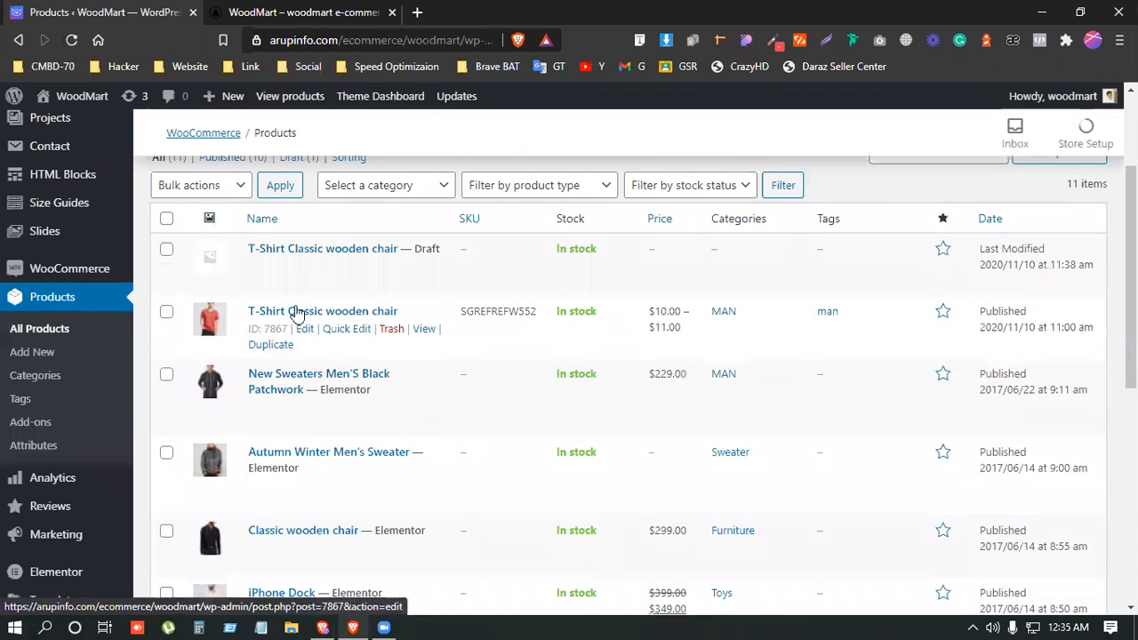
{"action": "left_click", "coordinate": [304, 330]}
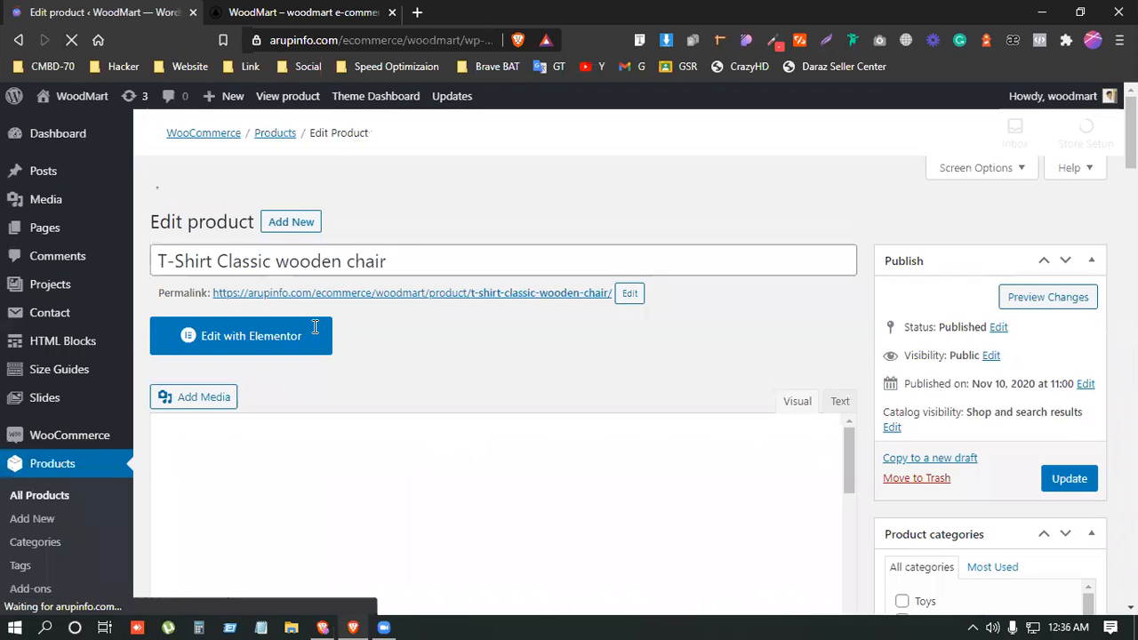
Step: Show the Add-ons settings in the product data of T-Shirt Classic wooden chair
{"action": "scroll", "coordinate": [530, 435], "scroll_direction": "down", "scroll_amount": 3}
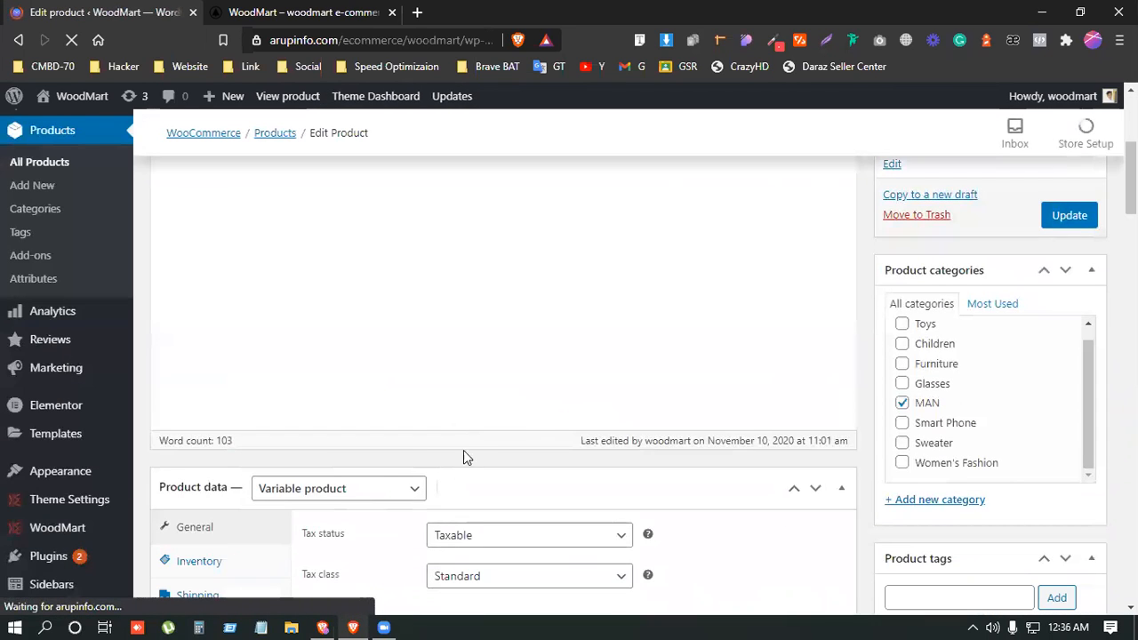
{"action": "scroll", "coordinate": [463, 435], "scroll_direction": "down", "scroll_amount": 20}
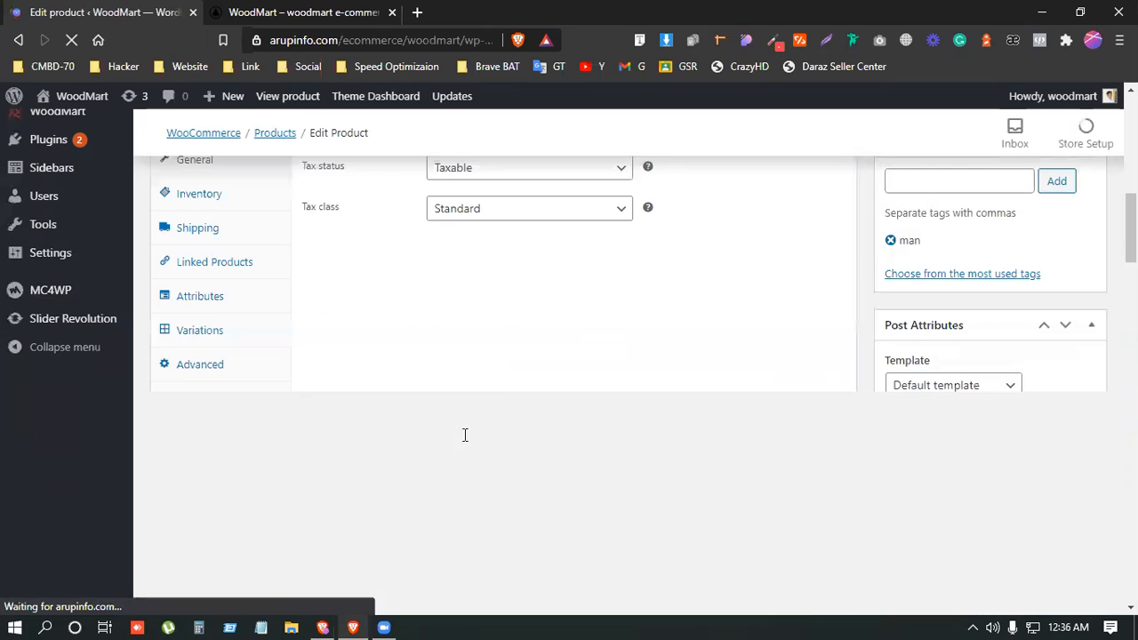
{"action": "scroll", "coordinate": [469, 432], "scroll_direction": "down", "scroll_amount": 4}
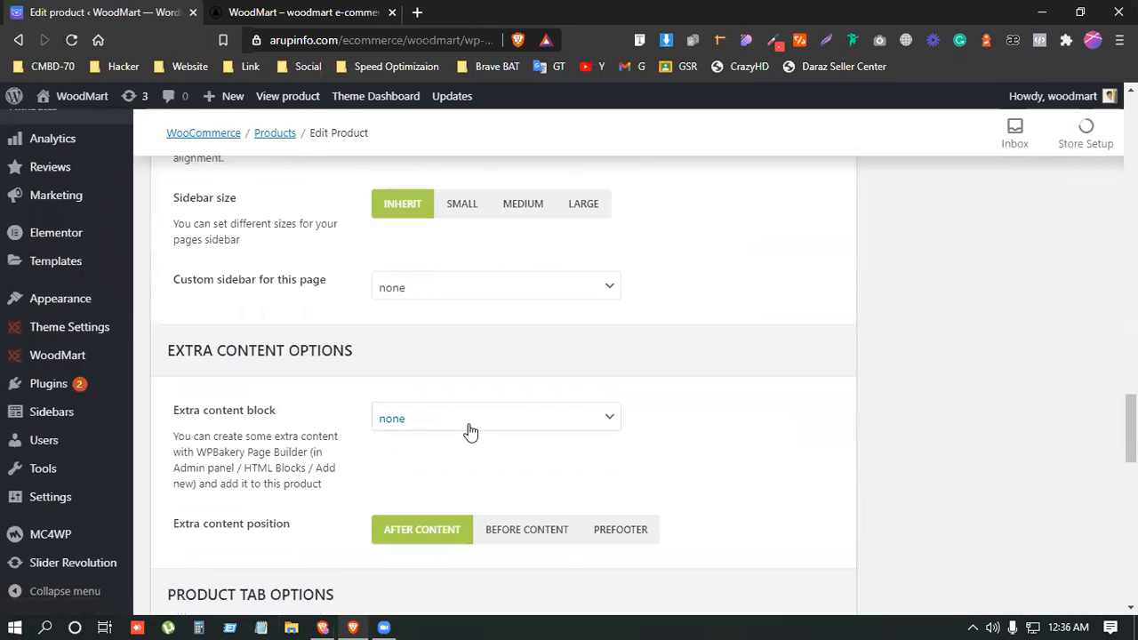
{"action": "scroll", "coordinate": [468, 424], "scroll_direction": "up", "scroll_amount": 10}
{"action": "scroll", "coordinate": [468, 418], "scroll_direction": "up", "scroll_amount": 6}
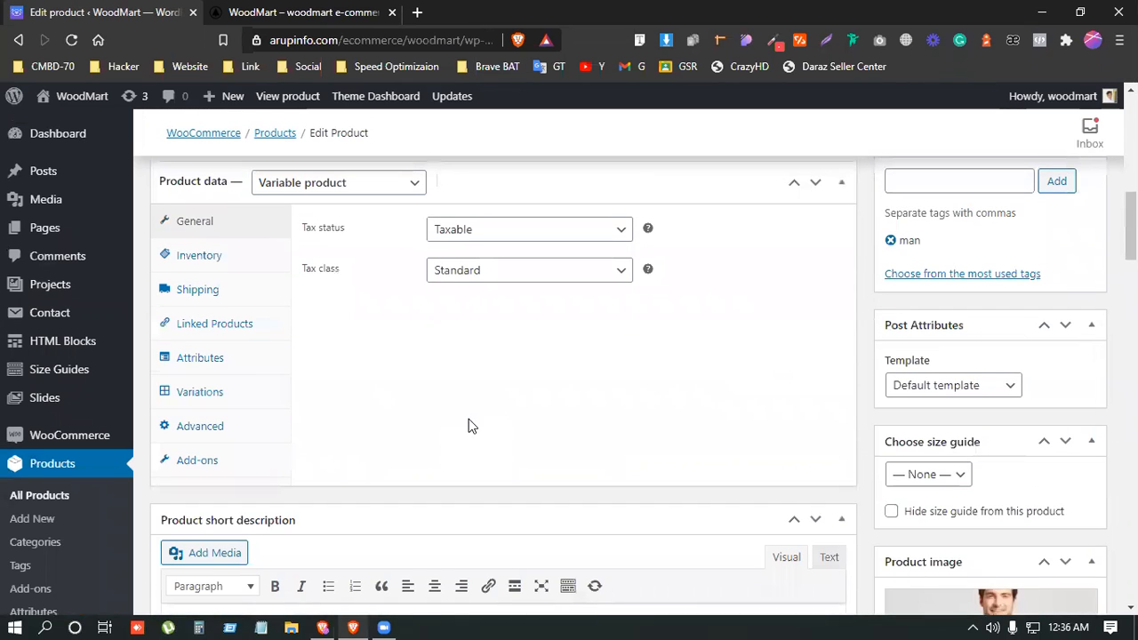
{"action": "left_click", "coordinate": [194, 464]}
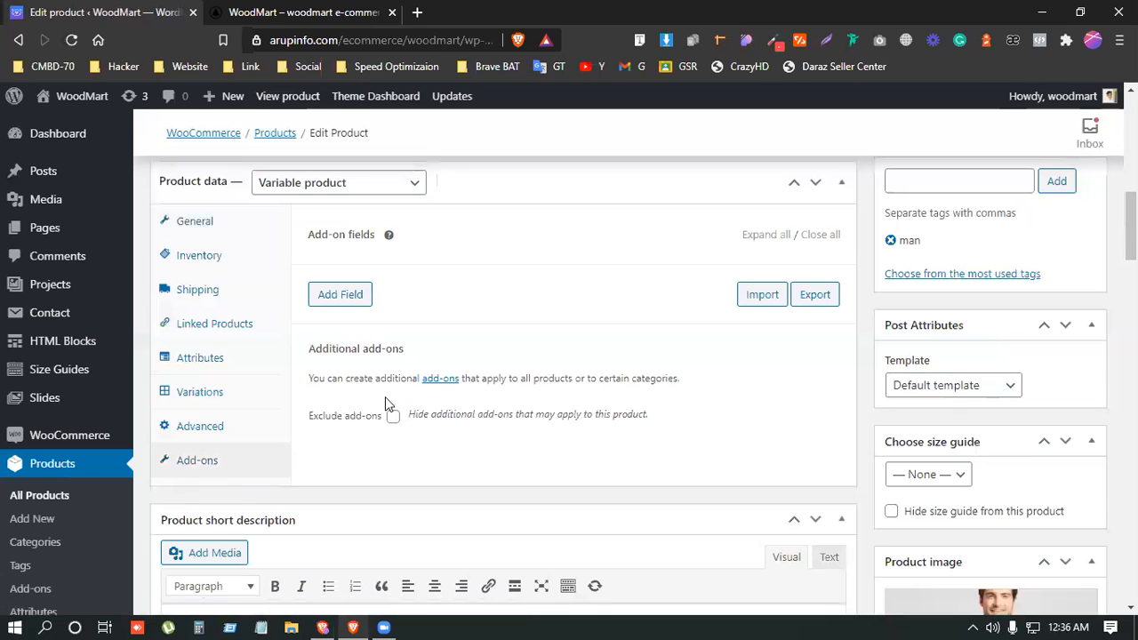
Step: Add a new add-on field to the T-Shirt product and keep it in the add-on fields list
{"action": "scroll", "coordinate": [365, 383], "scroll_direction": "up", "scroll_amount": 1}
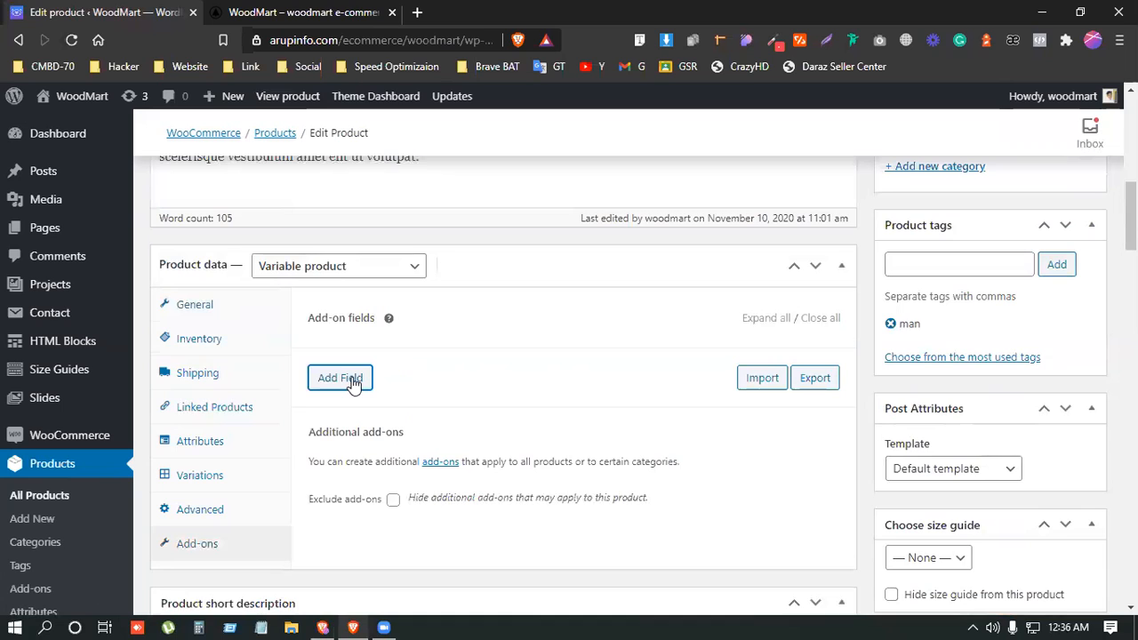
{"action": "left_click", "coordinate": [353, 381]}
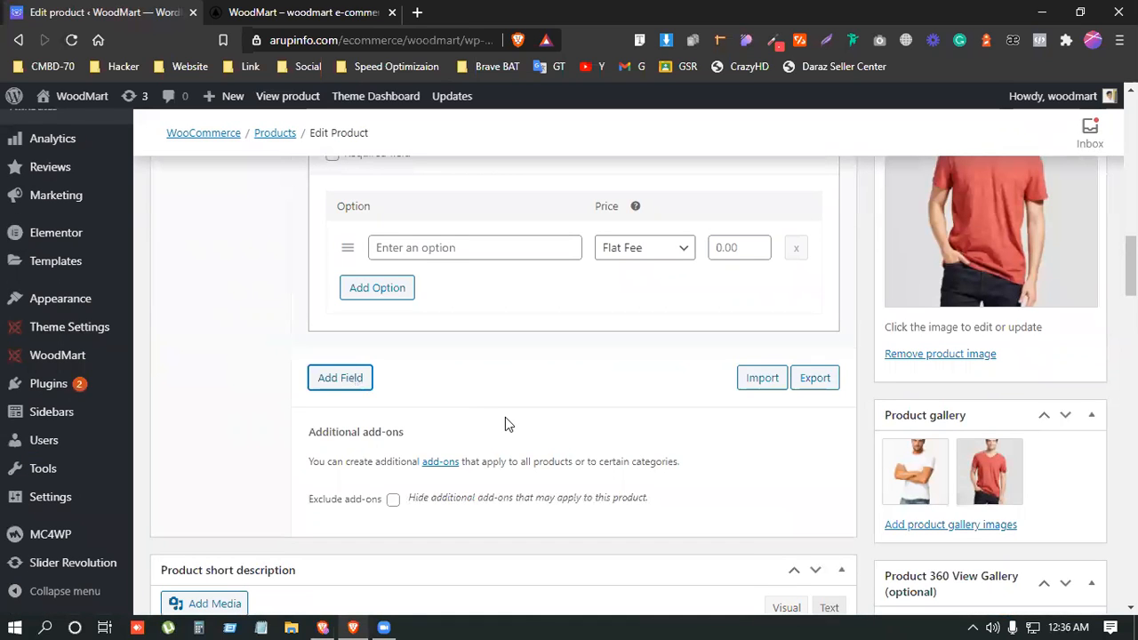
{"action": "scroll", "coordinate": [506, 417], "scroll_direction": "up", "scroll_amount": 5}
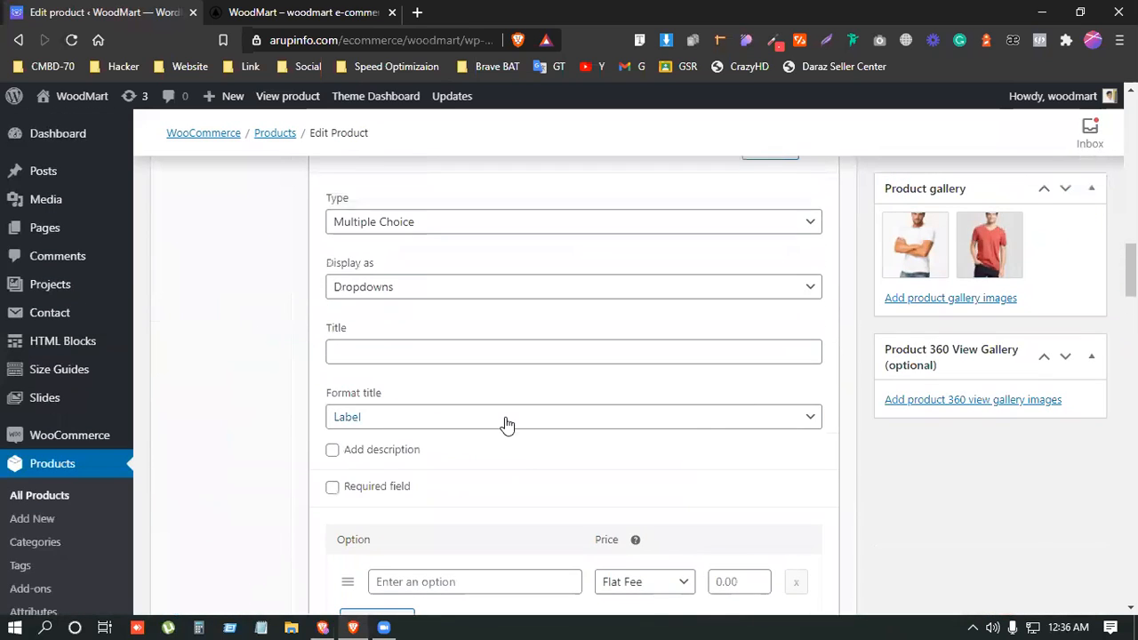
{"action": "scroll", "coordinate": [505, 425], "scroll_direction": "up", "scroll_amount": 7}
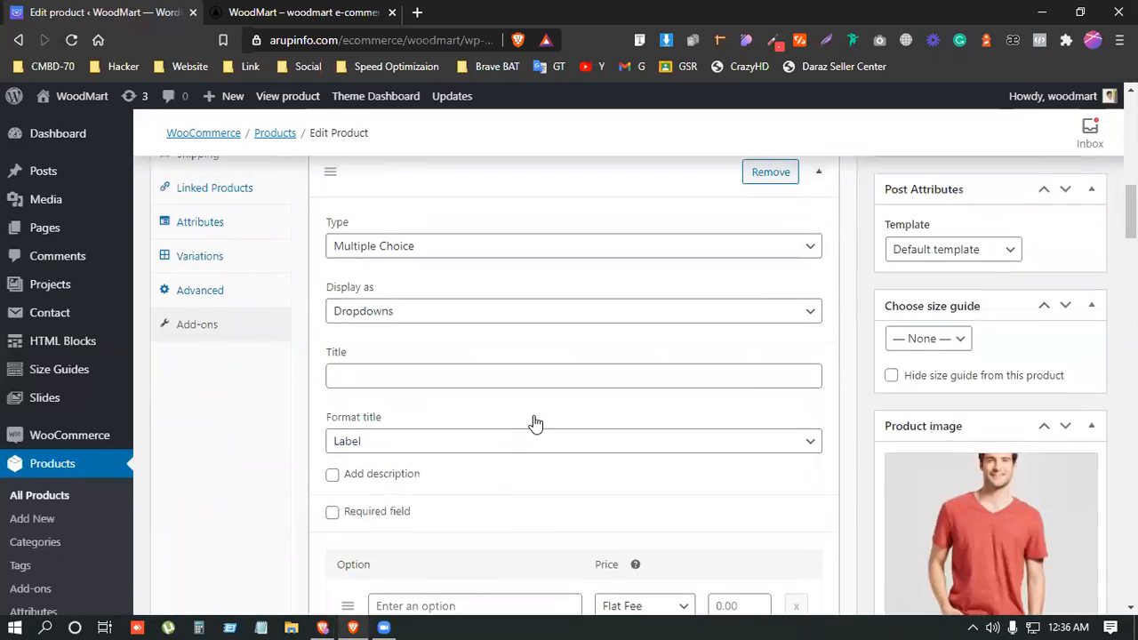
{"action": "left_click", "coordinate": [772, 340]}
{"action": "left_click", "coordinate": [651, 133]}
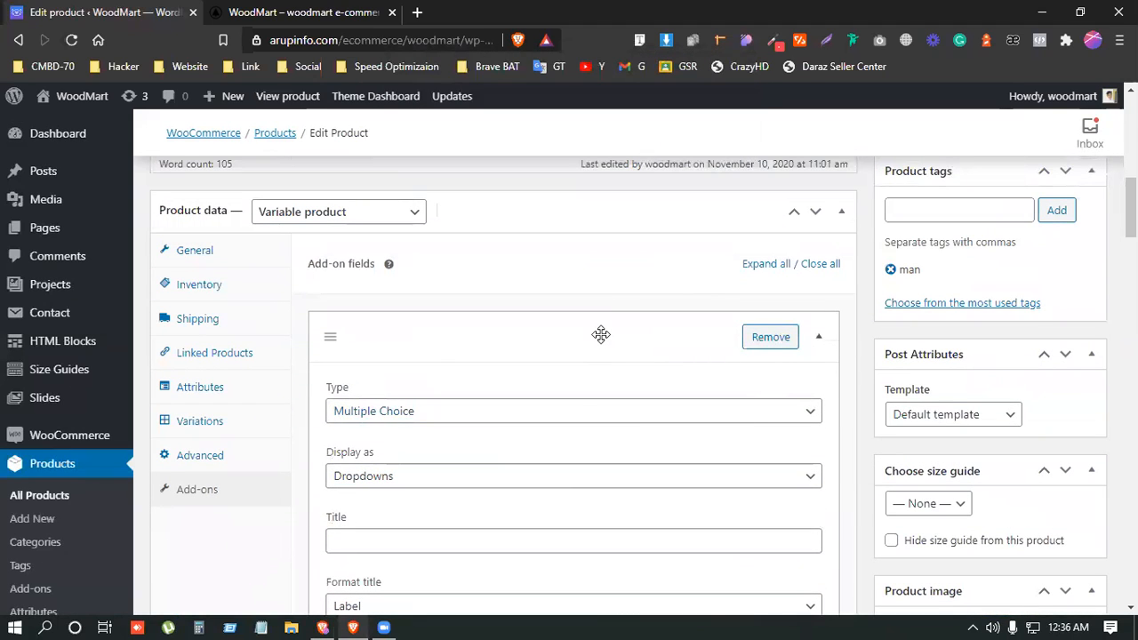
Step: Set the new add-on field's type to Checkboxes
{"action": "scroll", "coordinate": [601, 335], "scroll_direction": "down", "scroll_amount": 2}
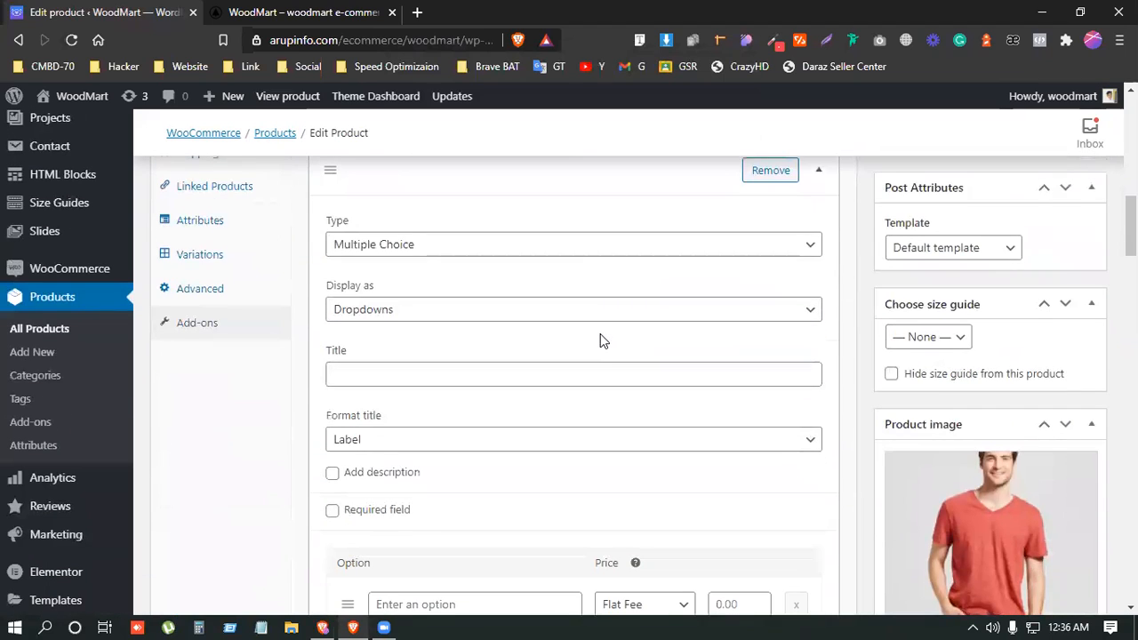
{"action": "scroll", "coordinate": [601, 335], "scroll_direction": "up", "scroll_amount": 1}
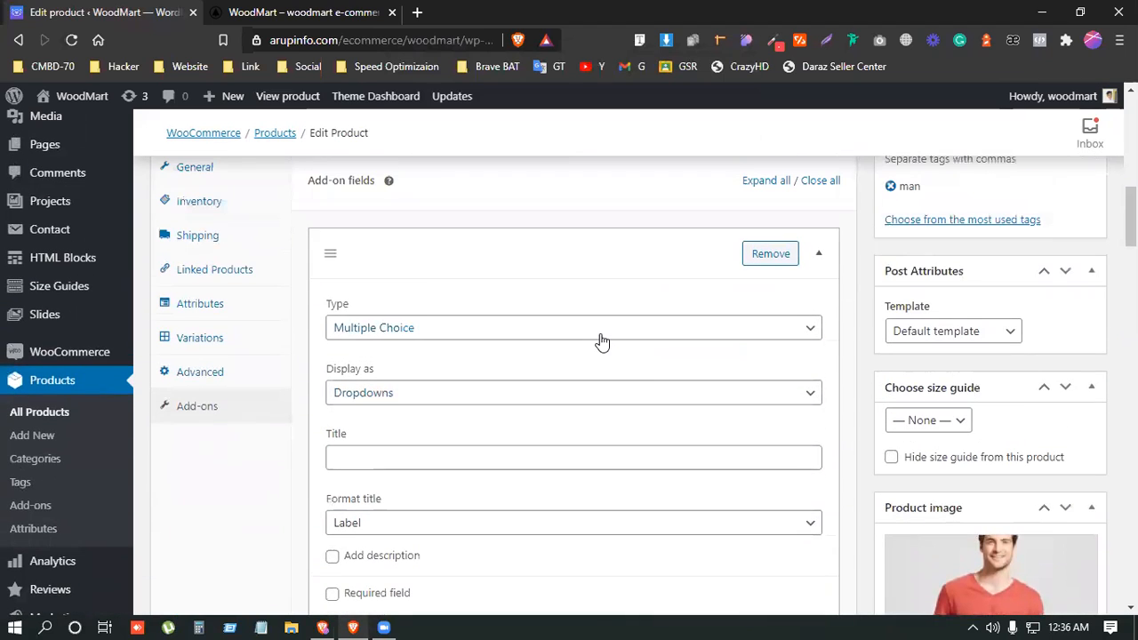
{"action": "left_click", "coordinate": [470, 327]}
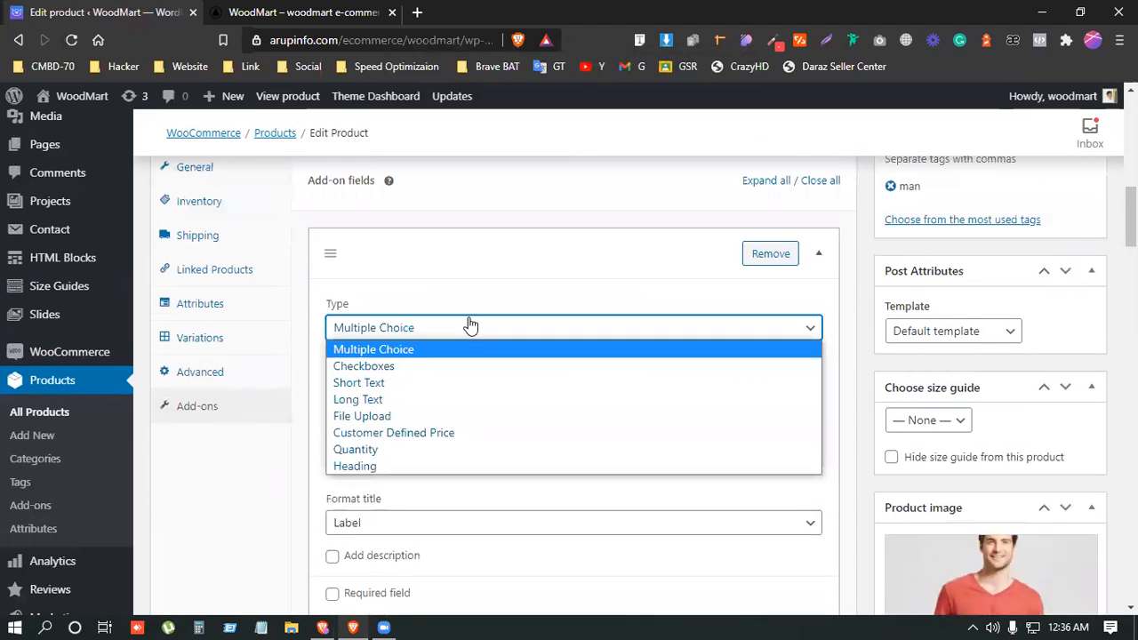
{"action": "left_click", "coordinate": [400, 368]}
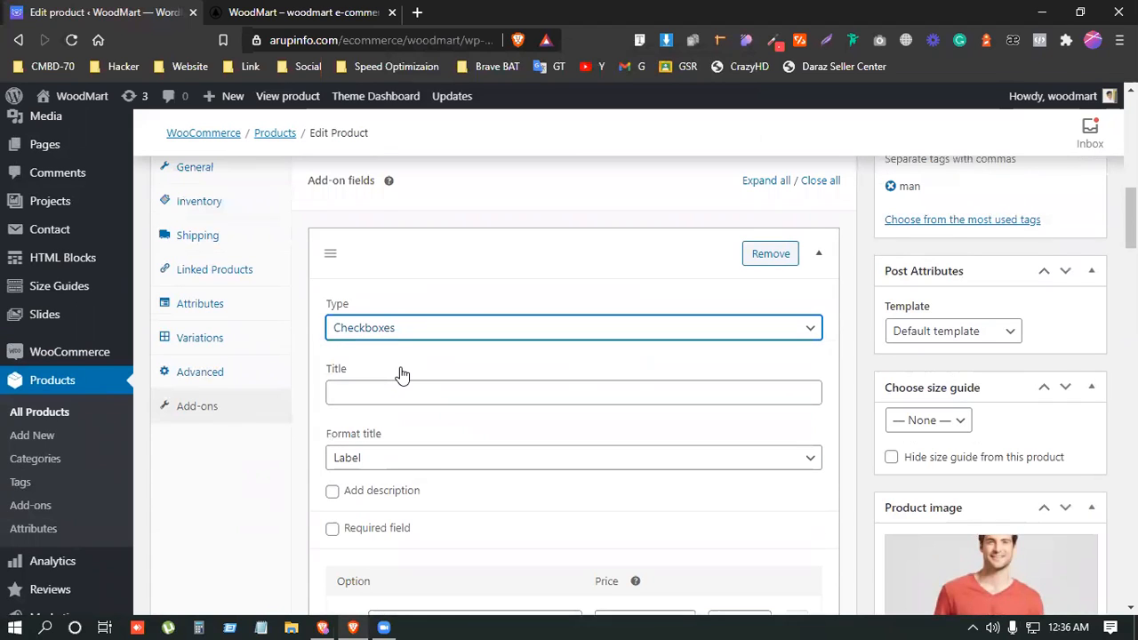
Step: Title the add-on field "Extra features", correcting the misspelled second word with the spelling suggestion
{"action": "left_click", "coordinate": [415, 393]}
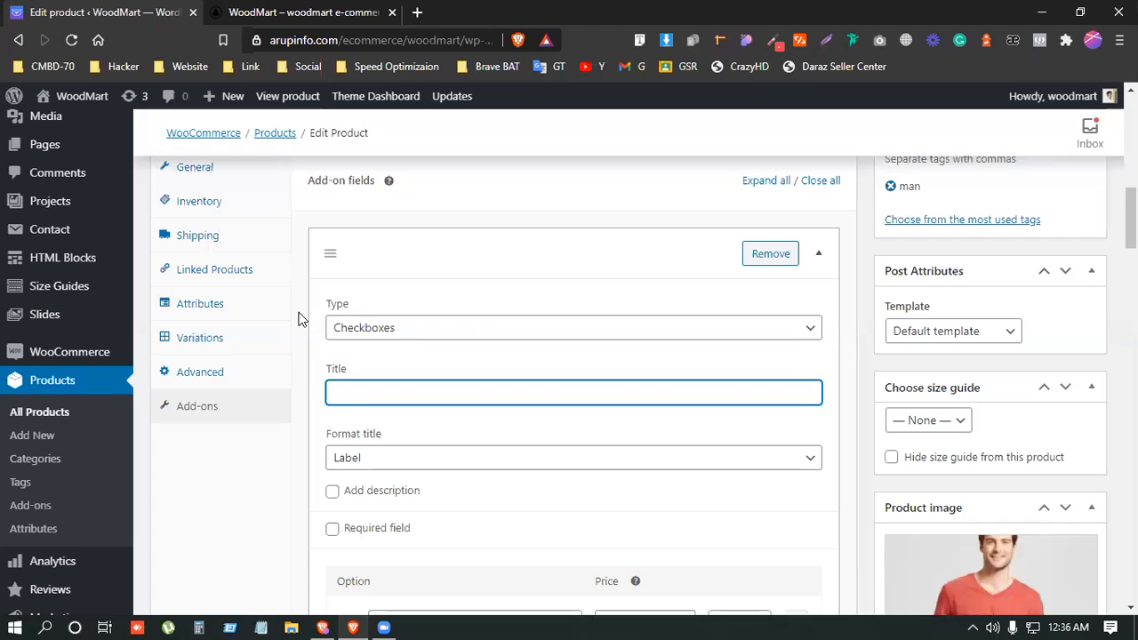
{"action": "type", "text": "Extra fetures"}
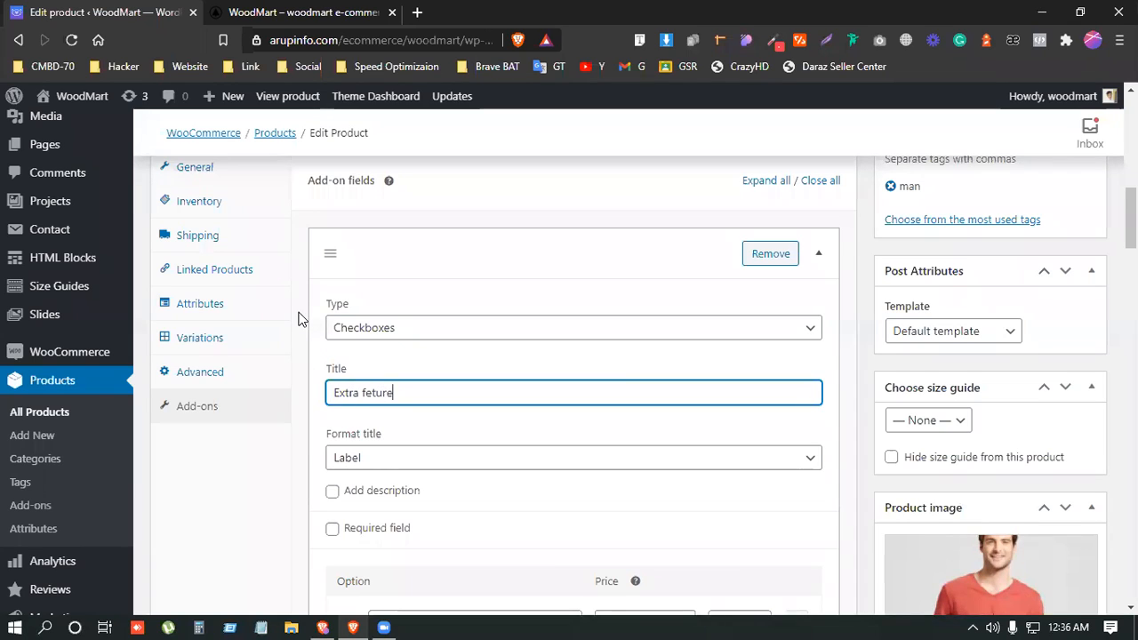
{"action": "right_click", "coordinate": [388, 394]}
{"action": "left_click", "coordinate": [435, 116]}
Step: Fill in the first checkbox option of the add-on field as Button with a flat fee of 5
{"action": "scroll", "coordinate": [415, 456], "scroll_direction": "down", "scroll_amount": 1}
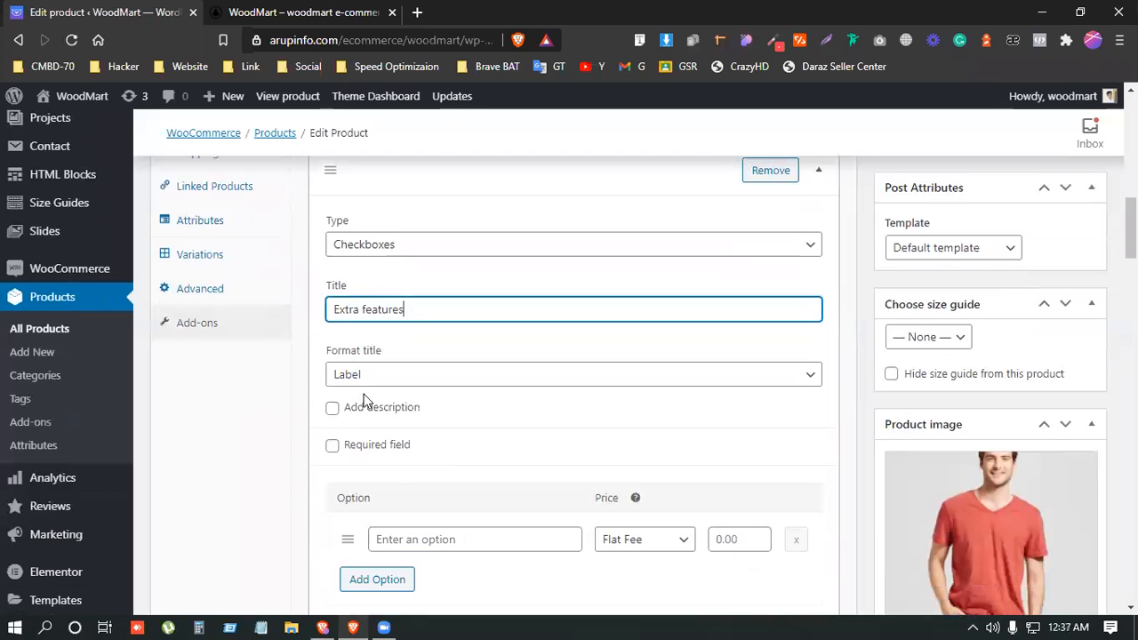
{"action": "scroll", "coordinate": [574, 455], "scroll_direction": "down", "scroll_amount": 2}
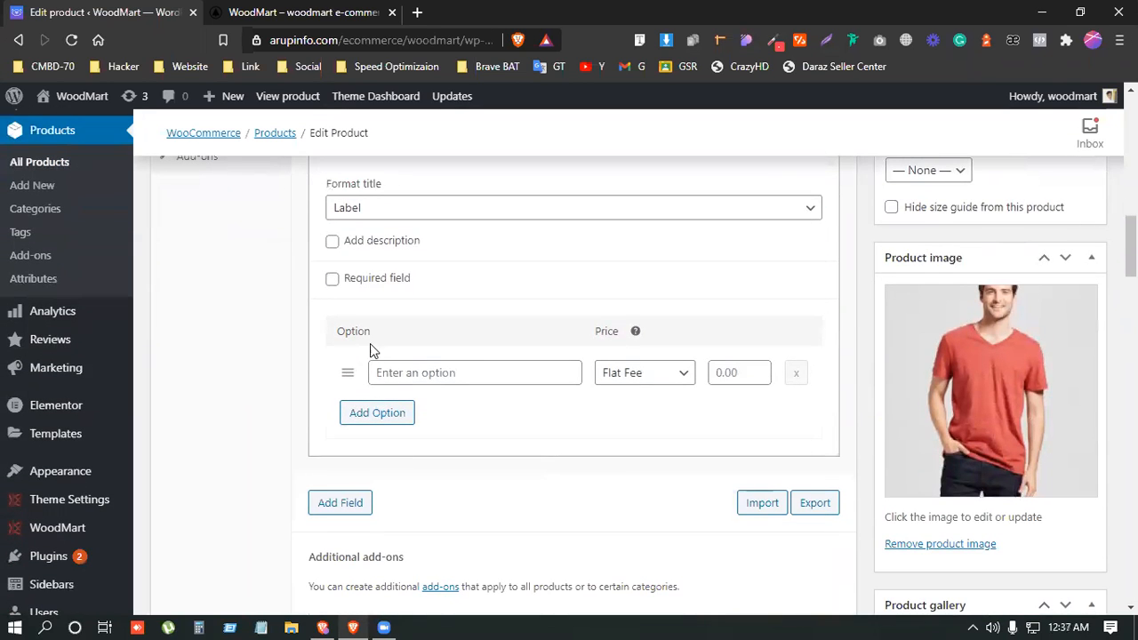
{"action": "left_click", "coordinate": [508, 375]}
{"action": "type", "text": "Button"}
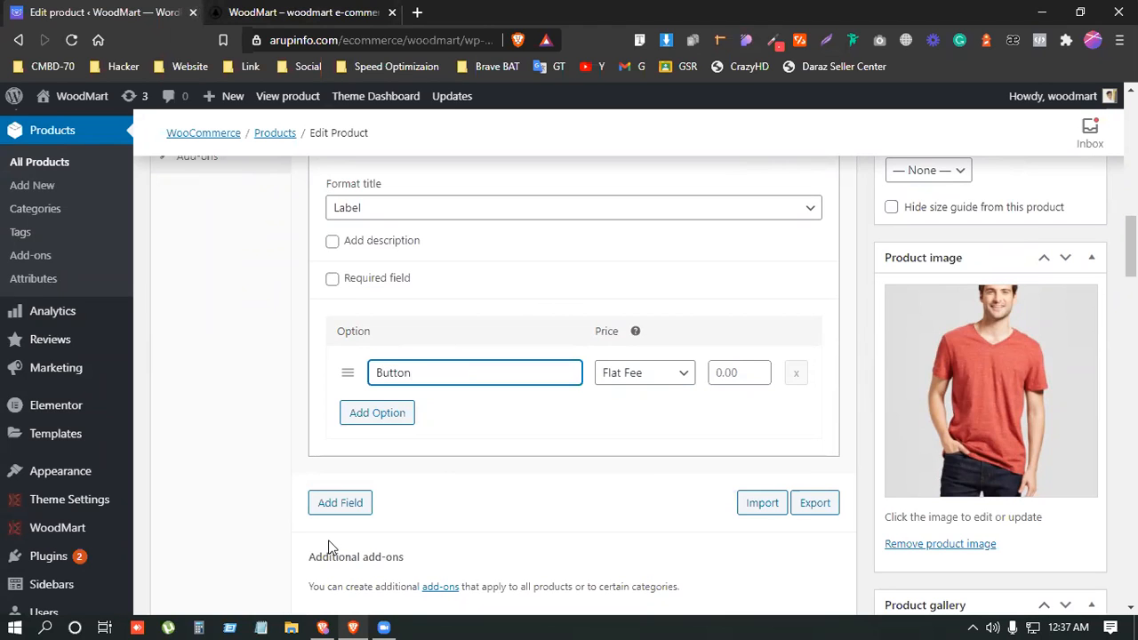
{"action": "left_click", "coordinate": [744, 371]}
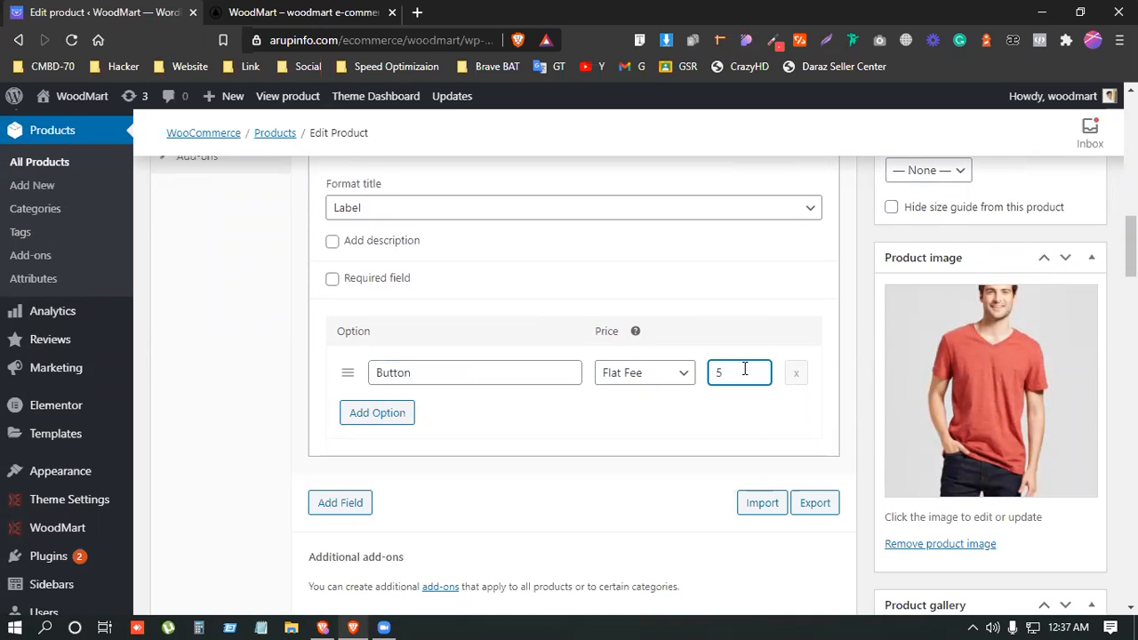
Step: Add a second checkbox option named Cullar with a flat fee of 5
{"action": "left_click", "coordinate": [393, 420]}
{"action": "left_click", "coordinate": [420, 371]}
{"action": "type", "text": "Cullar"}
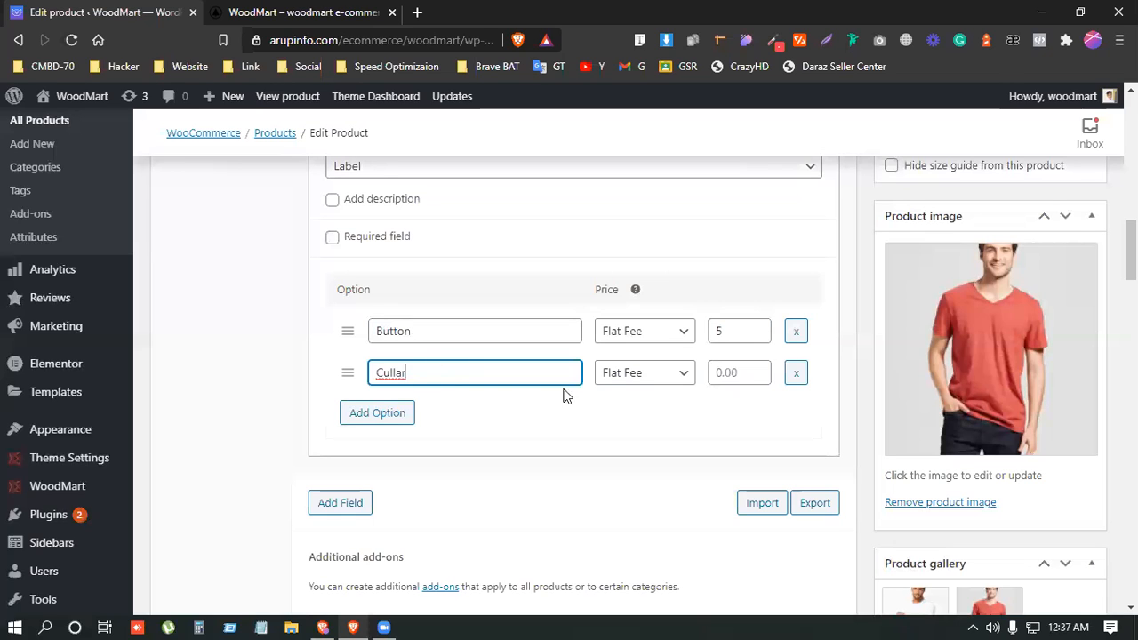
{"action": "left_click", "coordinate": [745, 372]}
{"action": "type", "text": "5"}
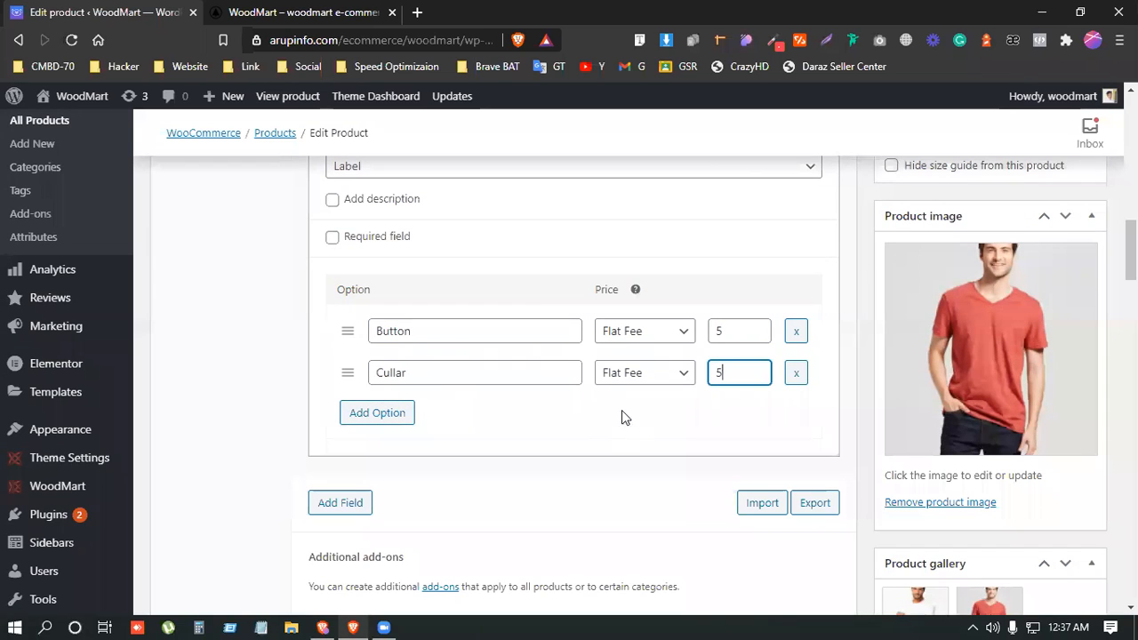
Step: Update the T-Shirt Classic wooden chair product to save its add-on options
{"action": "scroll", "coordinate": [591, 452], "scroll_direction": "down", "scroll_amount": 2}
{"action": "scroll", "coordinate": [580, 448], "scroll_direction": "down", "scroll_amount": 2}
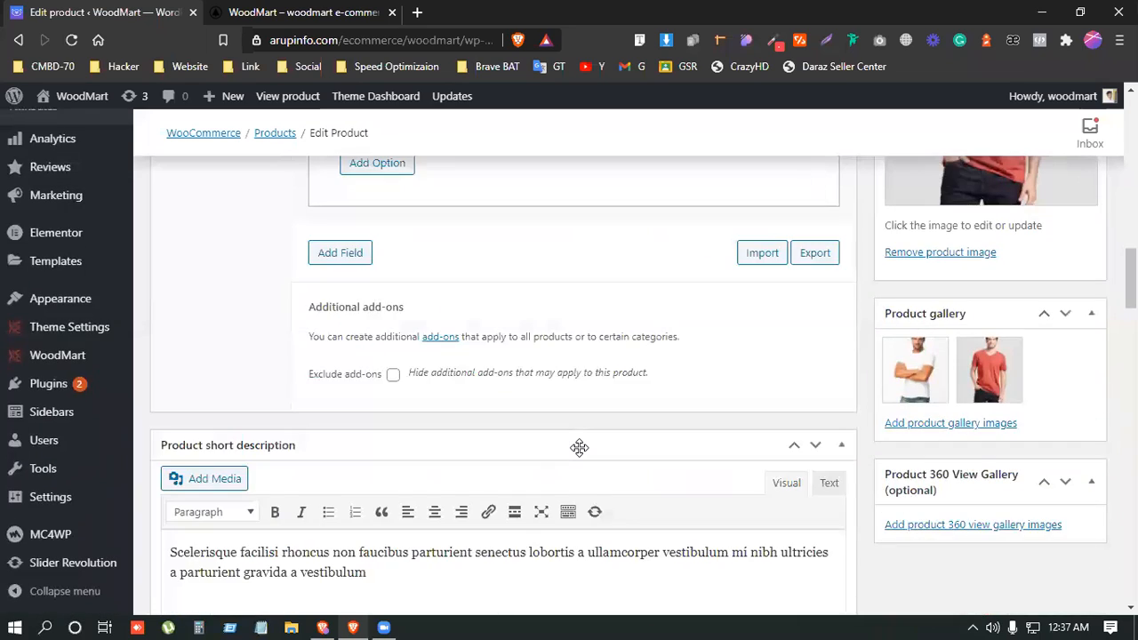
{"action": "scroll", "coordinate": [859, 348], "scroll_direction": "up", "scroll_amount": 10}
{"action": "scroll", "coordinate": [858, 345], "scroll_direction": "up", "scroll_amount": 3}
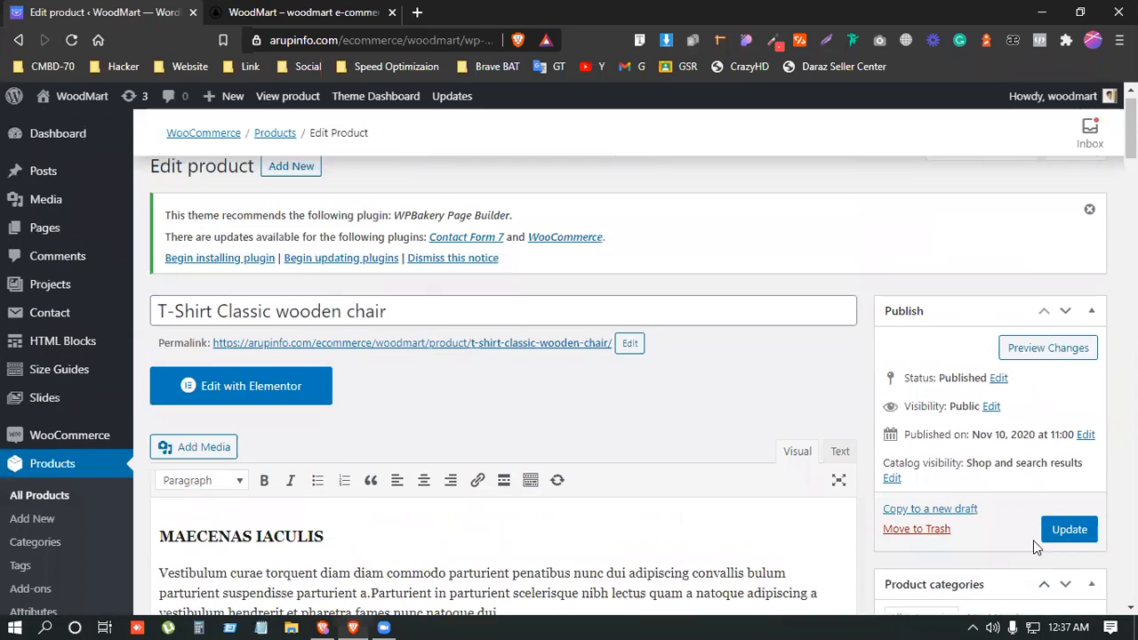
{"action": "left_click", "coordinate": [1069, 536]}
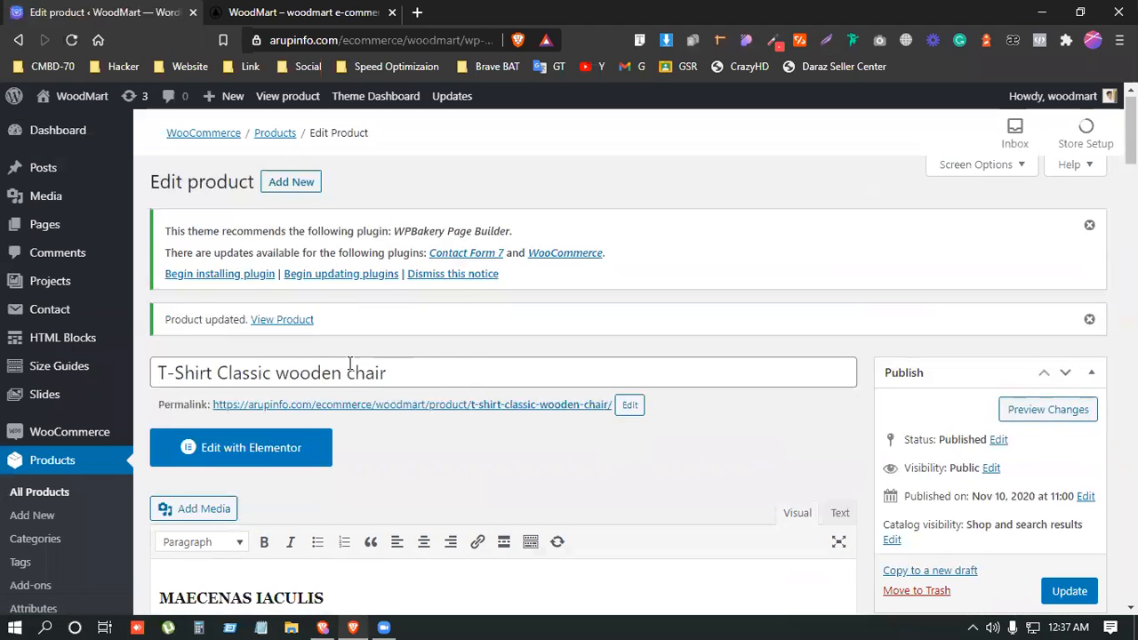
Step: Open the updated product's store page in a new browser tab and bring up its Extra features options
{"action": "right_click", "coordinate": [299, 322]}
{"action": "left_click", "coordinate": [341, 335]}
{"action": "left_click", "coordinate": [296, 11]}
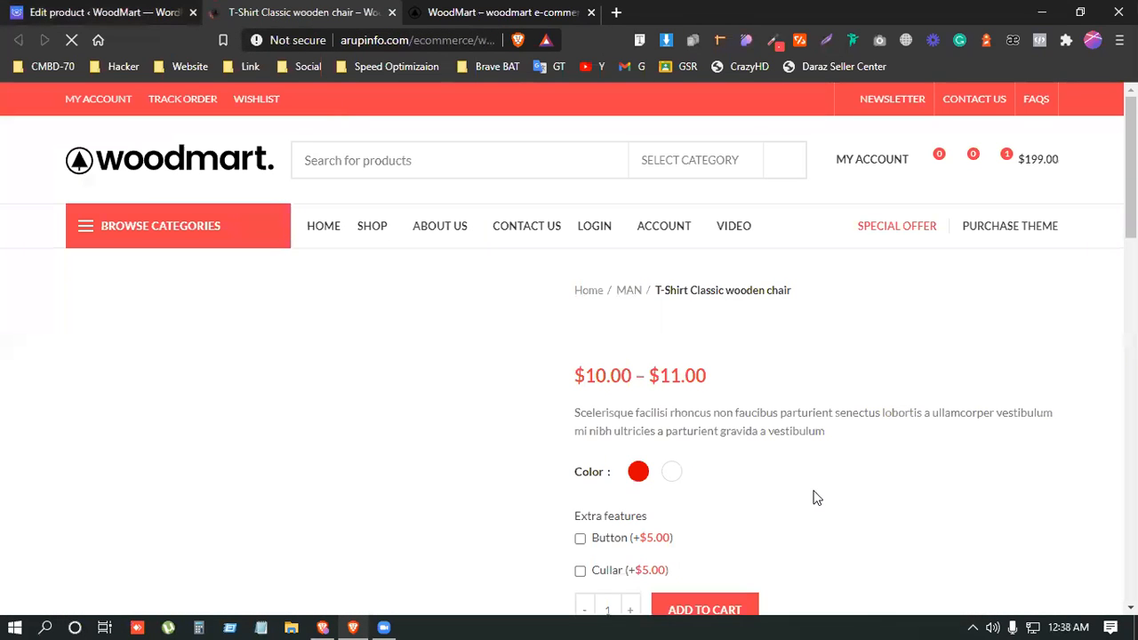
{"action": "scroll", "coordinate": [805, 483], "scroll_direction": "down", "scroll_amount": 1}
{"action": "scroll", "coordinate": [874, 468], "scroll_direction": "down", "scroll_amount": 2}
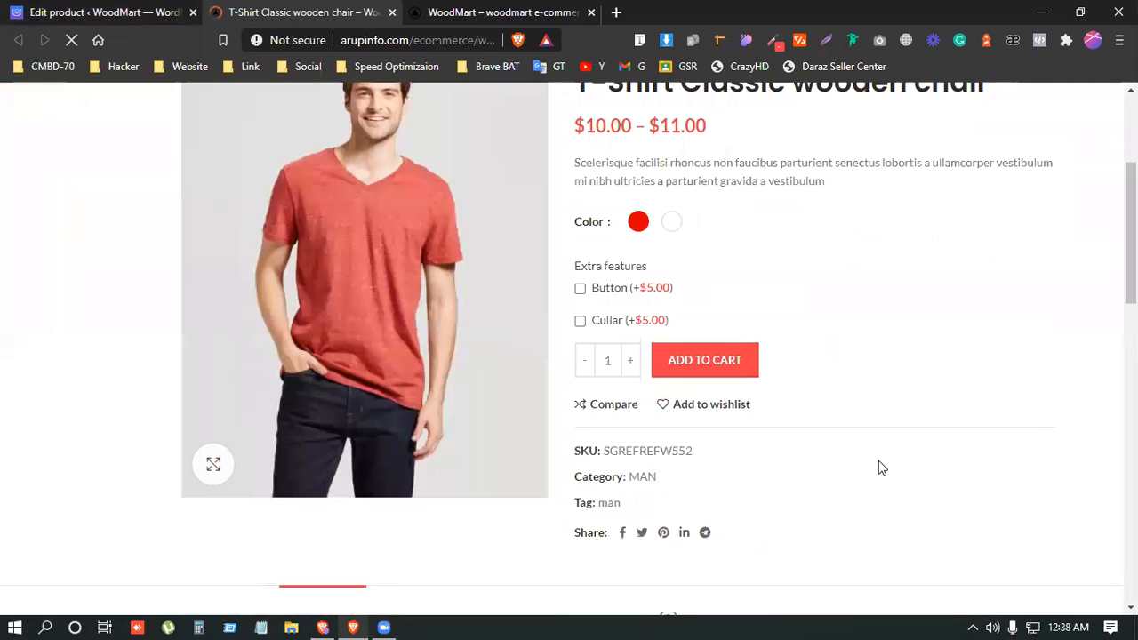
{"action": "scroll", "coordinate": [738, 455], "scroll_direction": "up", "scroll_amount": 1}
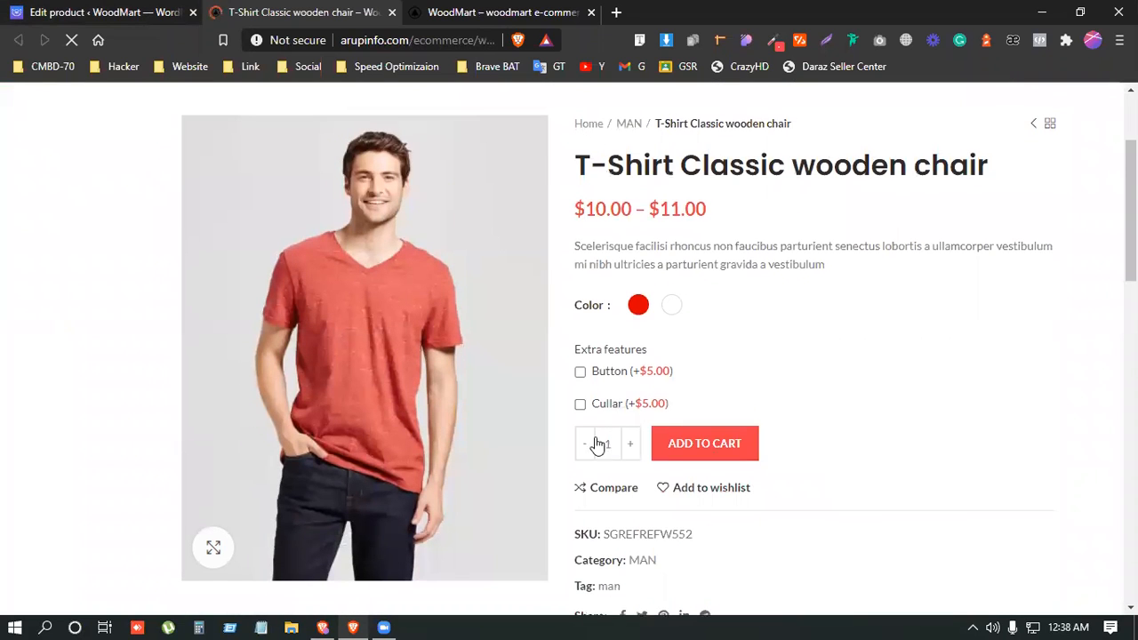
Step: Select both the Button and Cullar extra features and add the T-shirt to the cart
{"action": "left_click", "coordinate": [584, 373]}
{"action": "left_click", "coordinate": [584, 373]}
{"action": "left_click", "coordinate": [583, 374]}
{"action": "left_click", "coordinate": [581, 374]}
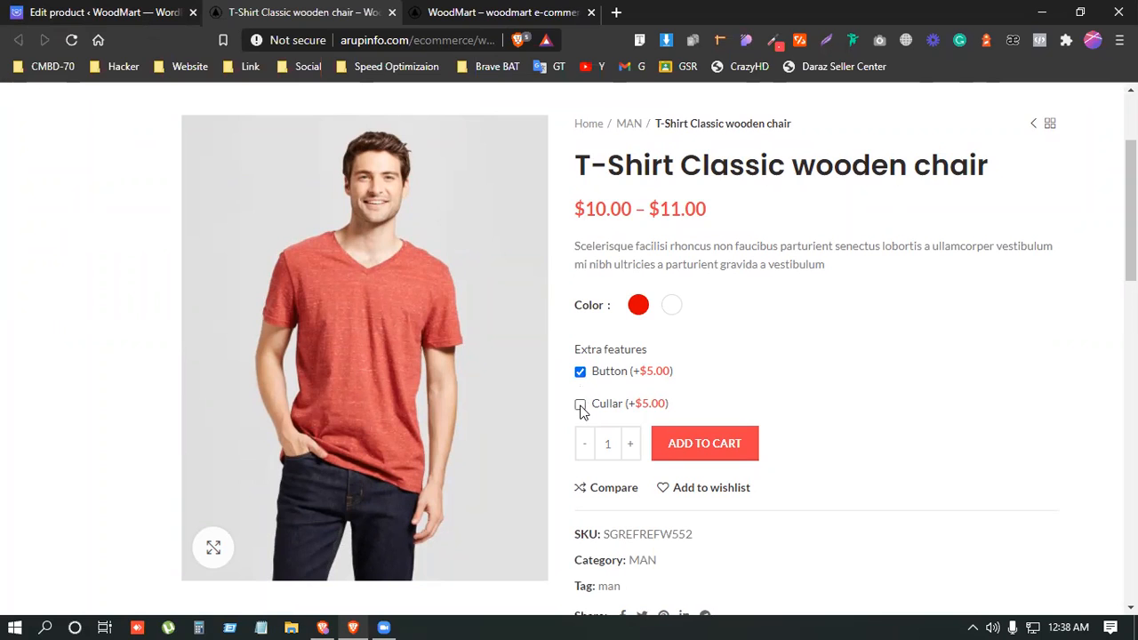
{"action": "left_click", "coordinate": [581, 406]}
{"action": "left_click", "coordinate": [580, 407]}
{"action": "scroll", "coordinate": [580, 409], "scroll_direction": "down", "scroll_amount": 1}
{"action": "left_click", "coordinate": [580, 321]}
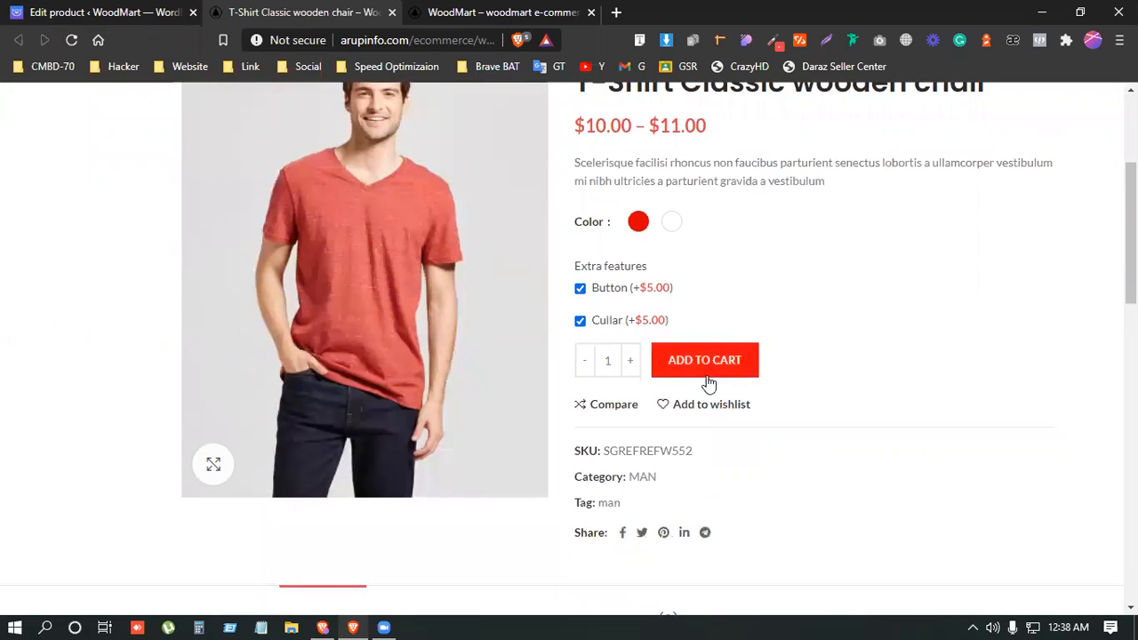
{"action": "left_click", "coordinate": [709, 372]}
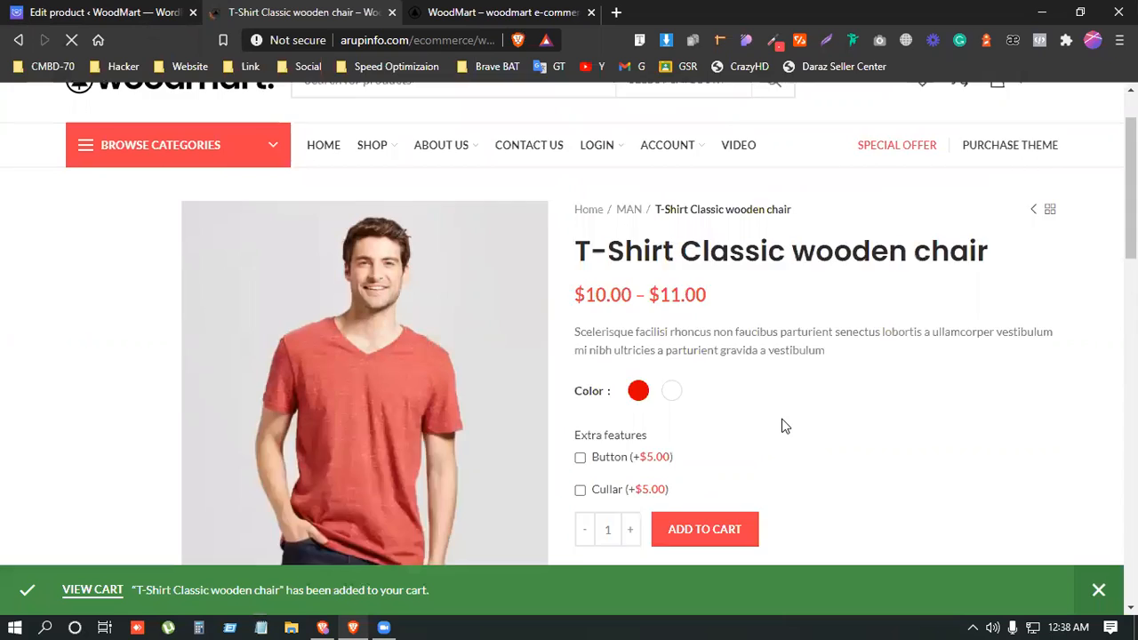
Step: Return to the product editor's browser tab and start a new product
{"action": "scroll", "coordinate": [783, 427], "scroll_direction": "down", "scroll_amount": 2}
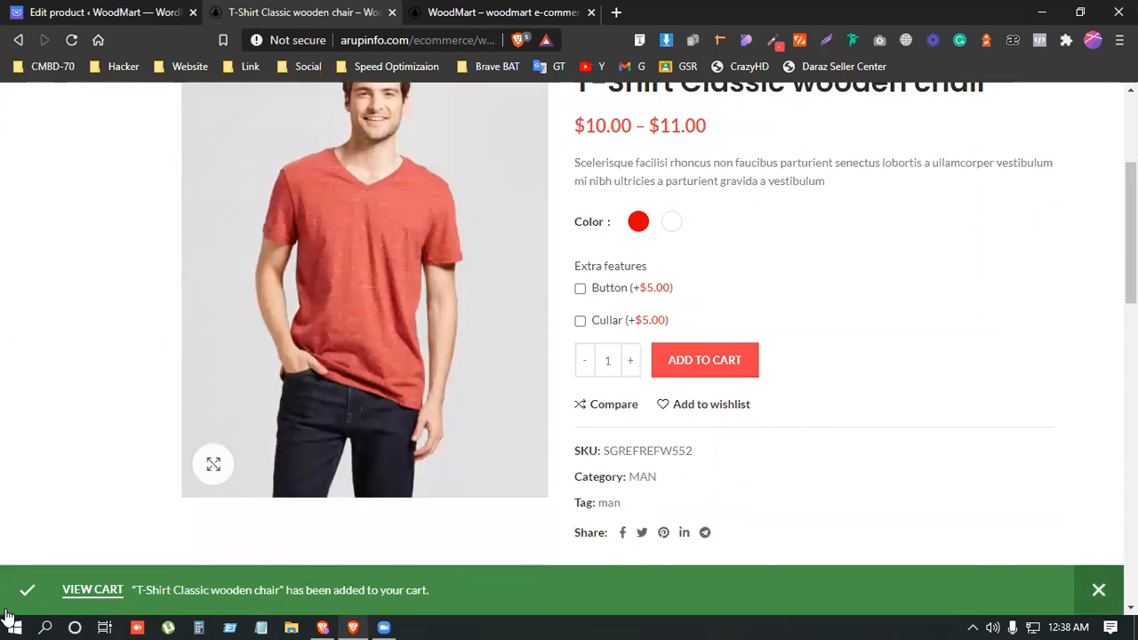
{"action": "scroll", "coordinate": [124, 608], "scroll_direction": "up", "scroll_amount": 3}
{"action": "scroll", "coordinate": [848, 405], "scroll_direction": "down", "scroll_amount": 2}
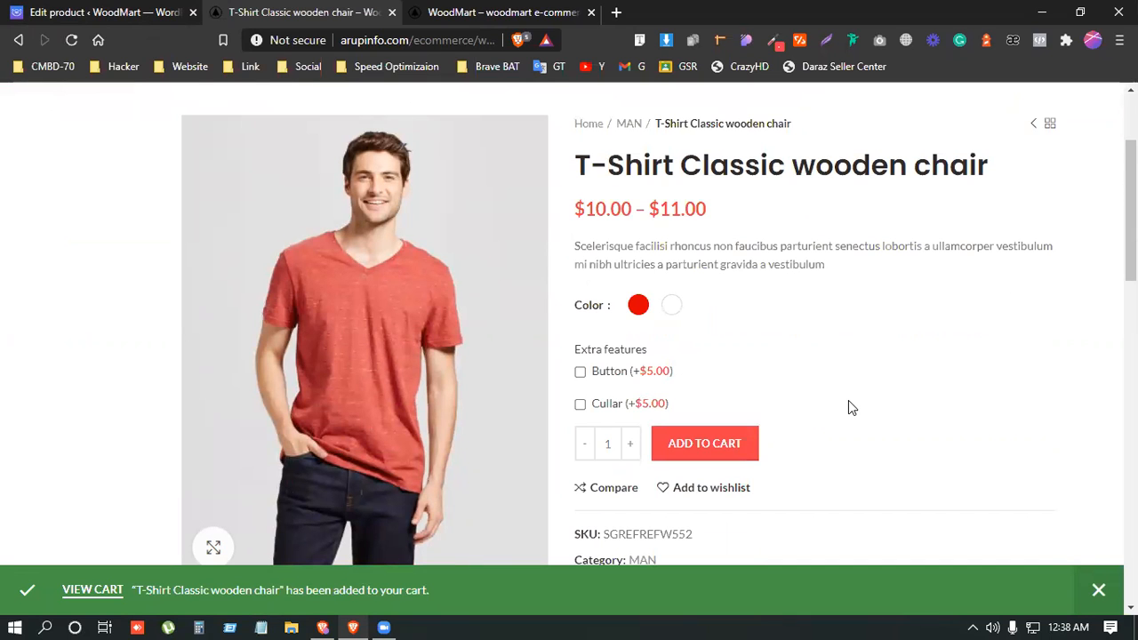
{"action": "left_click", "coordinate": [94, 11]}
{"action": "scroll", "coordinate": [43, 489], "scroll_direction": "down", "scroll_amount": 2}
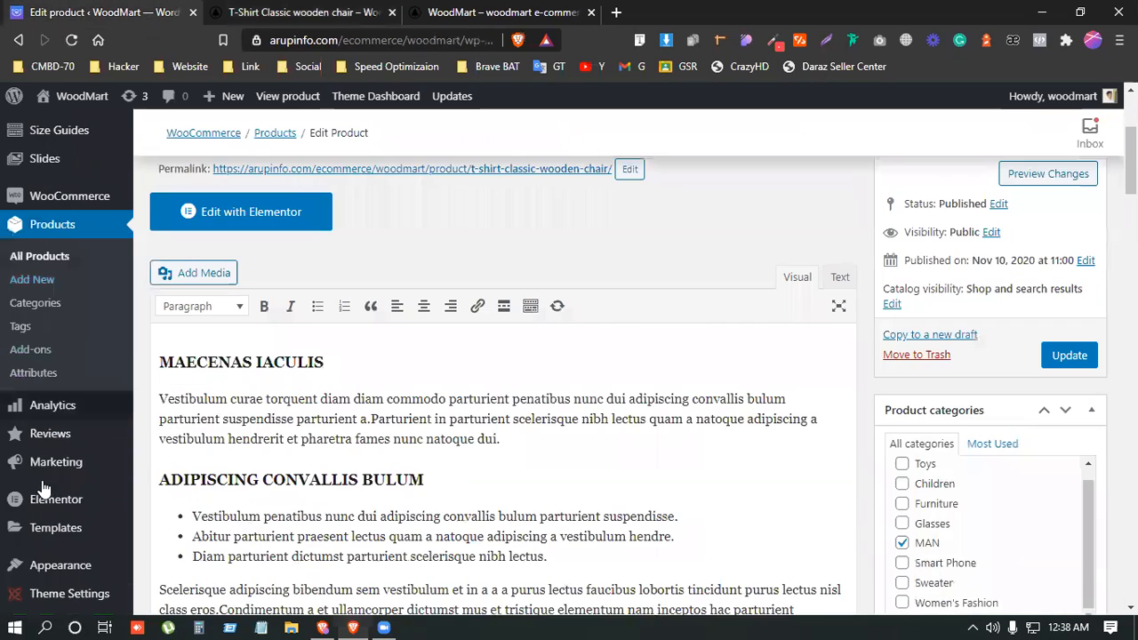
{"action": "left_click", "coordinate": [51, 275]}
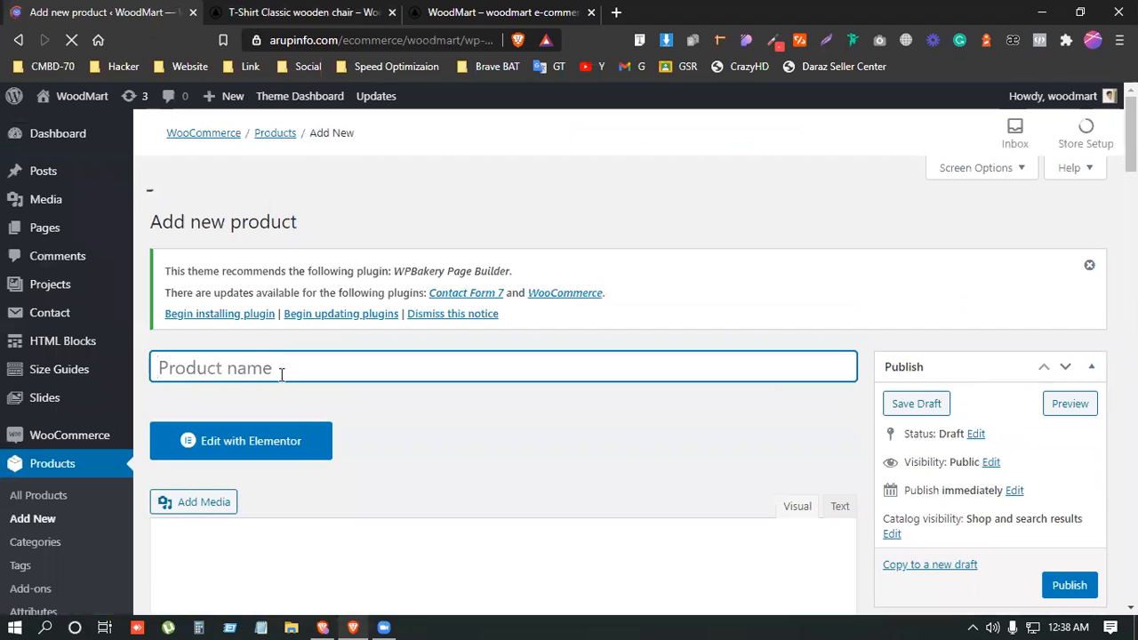
{"action": "type", "text": "Shirt"}
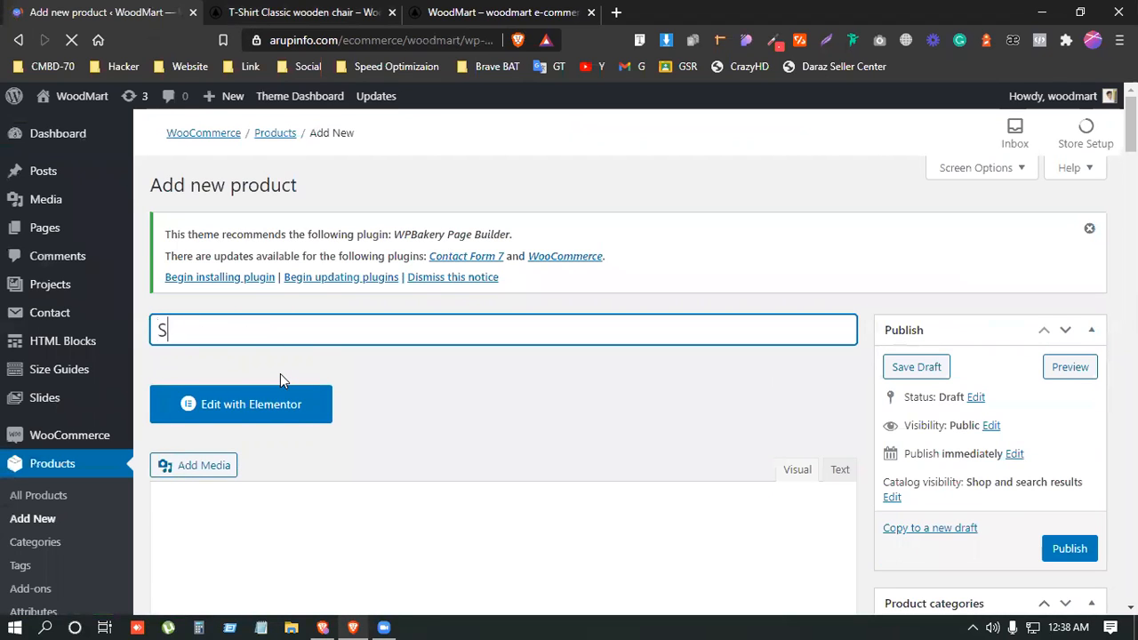
{"action": "key", "text": "BackSpace"}
{"action": "key", "text": "BackSpace"}
{"action": "key", "text": "BackSpace"}
{"action": "key", "text": "BackSpace"}
{"action": "key", "text": "BackSpace"}
{"action": "key", "text": "BackSpace"}
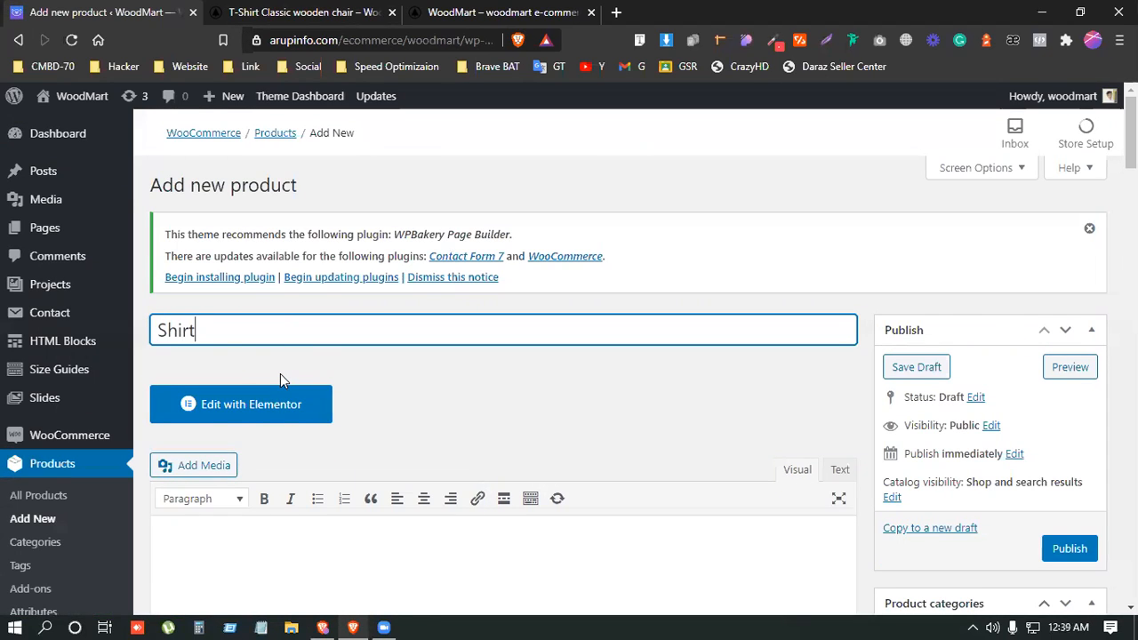
{"action": "type", "text": "T"}
{"action": "key", "text": "BackSpace"}
Step: Name the new product "T-Shirt New Calculation", using the spelling suggestion for the last word
{"action": "type", "text": "T-"}
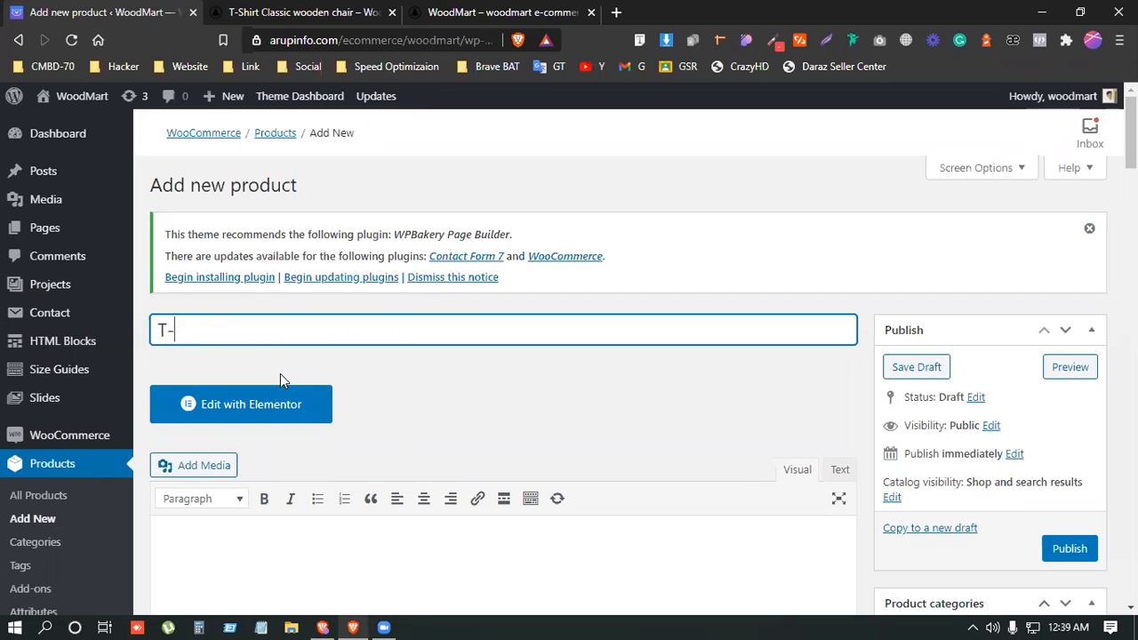
{"action": "type", "text": "Shirt New Culaction"}
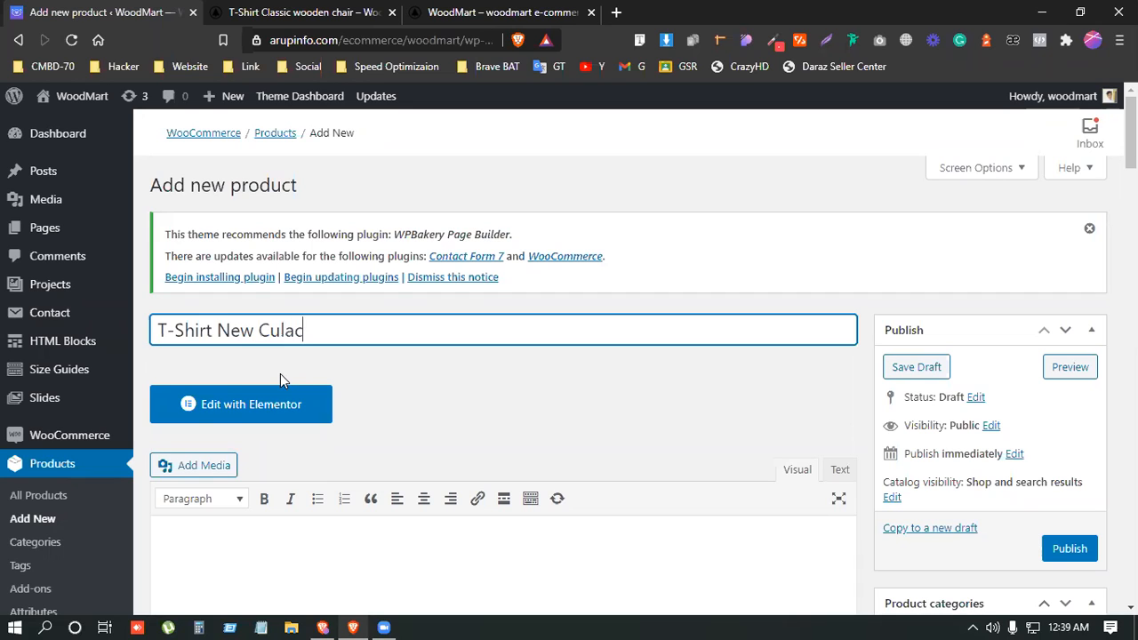
{"action": "right_click", "coordinate": [291, 331]}
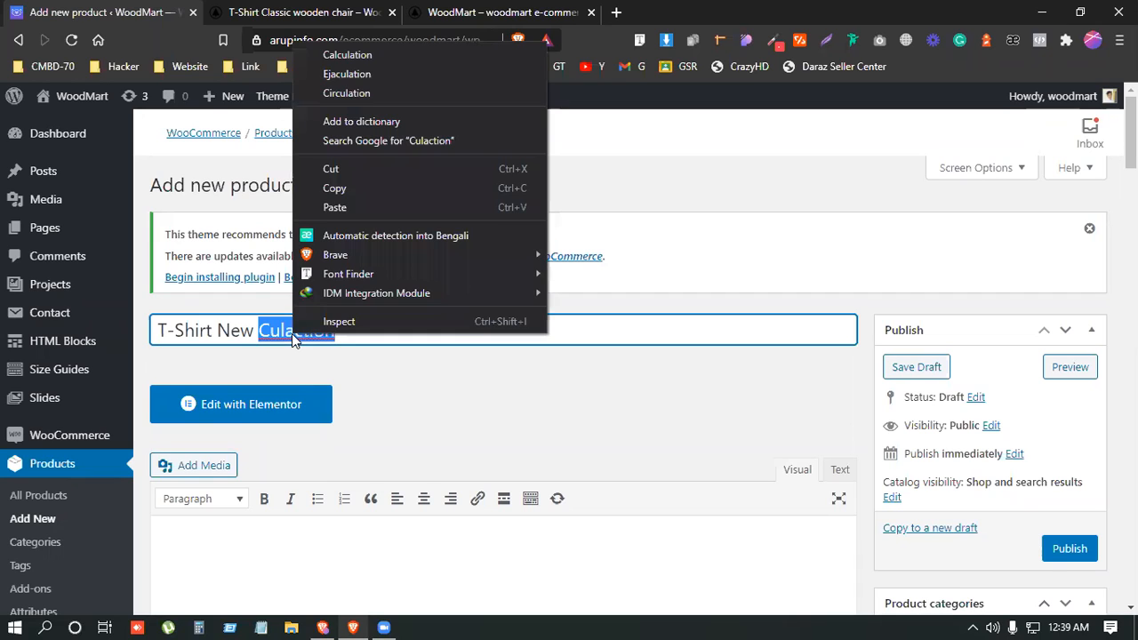
{"action": "left_click", "coordinate": [369, 54]}
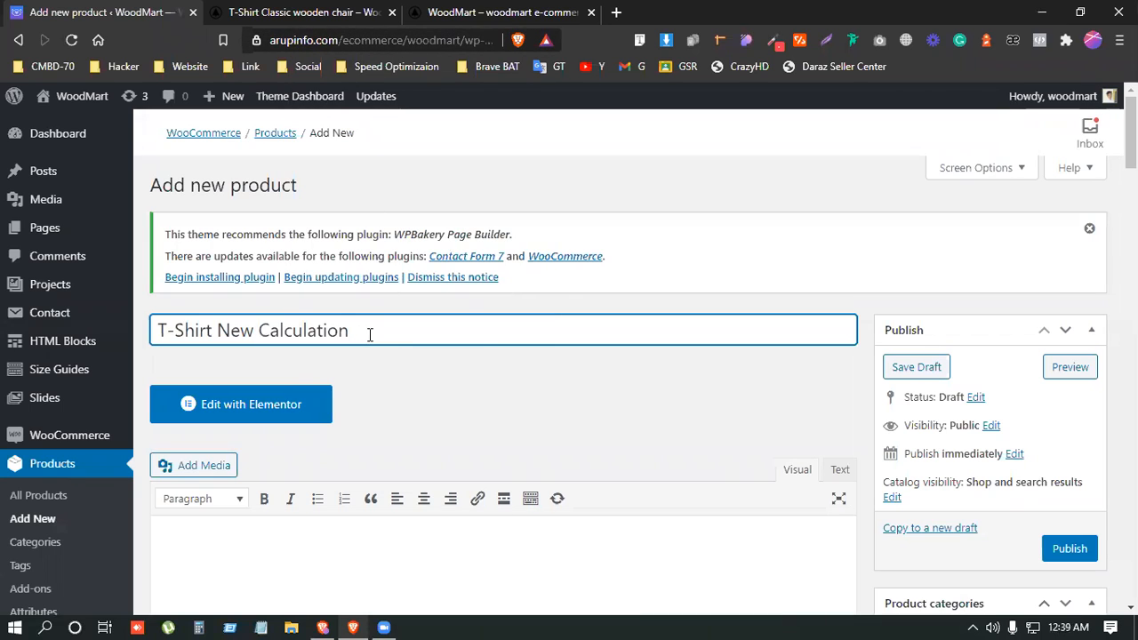
Step: Assign the new product to the MAN category
{"action": "scroll", "coordinate": [391, 418], "scroll_direction": "down", "scroll_amount": 3}
{"action": "scroll", "coordinate": [399, 424], "scroll_direction": "down", "scroll_amount": 1}
{"action": "scroll", "coordinate": [400, 427], "scroll_direction": "up", "scroll_amount": 1}
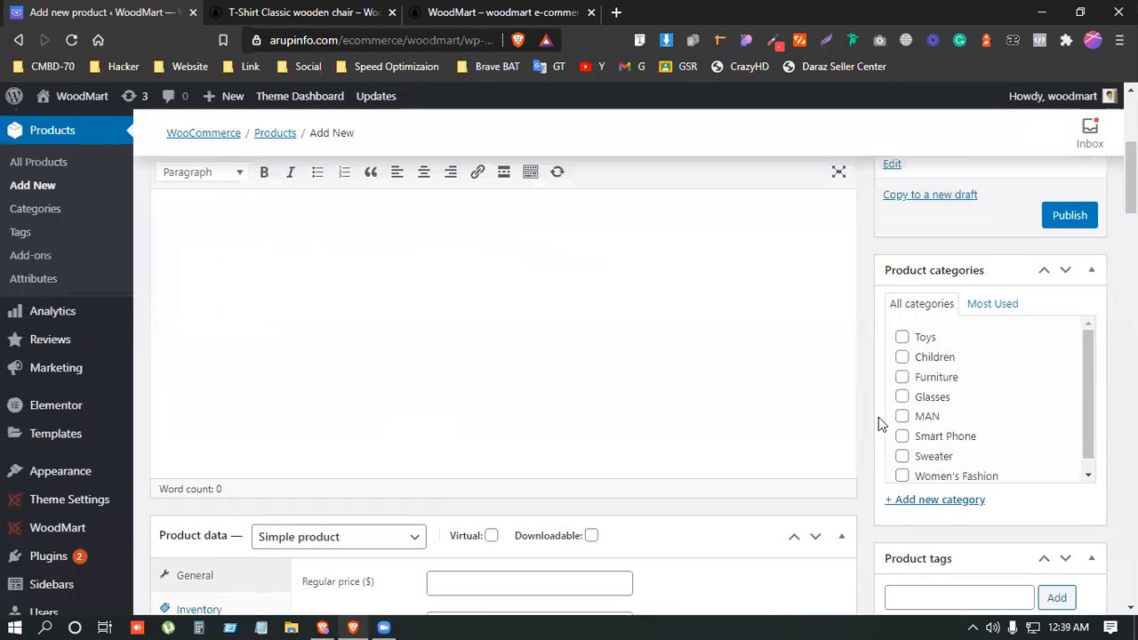
{"action": "left_click", "coordinate": [902, 416]}
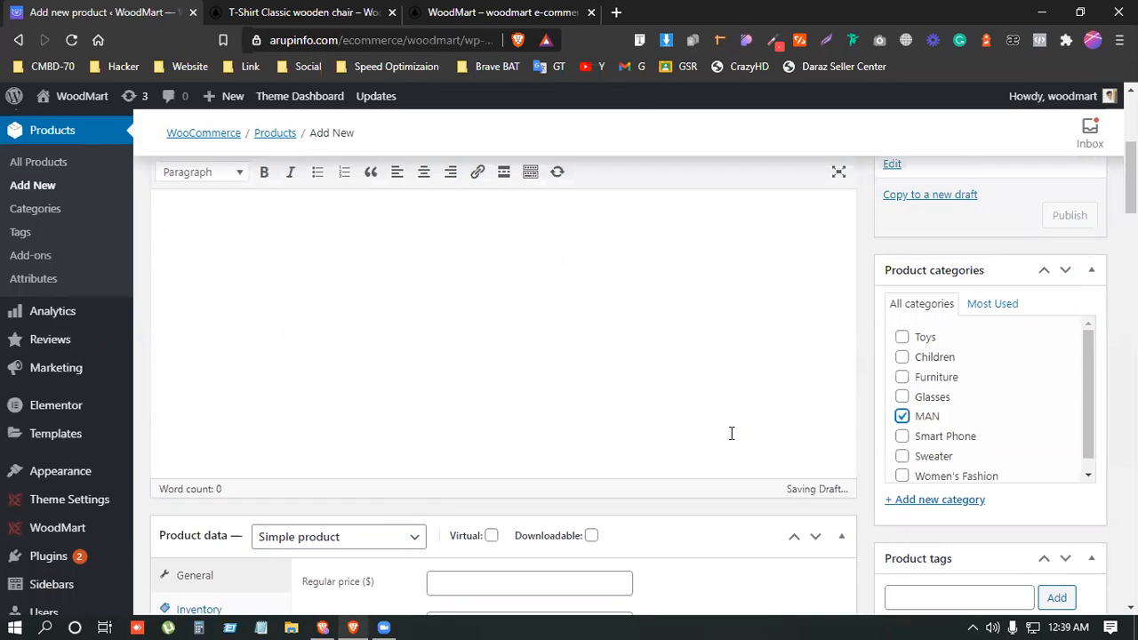
Step: Set the dark T-shirt photo 6_1.jpg from the media library as the product image
{"action": "scroll", "coordinate": [731, 433], "scroll_direction": "down", "scroll_amount": 5}
{"action": "scroll", "coordinate": [730, 432], "scroll_direction": "down", "scroll_amount": 2}
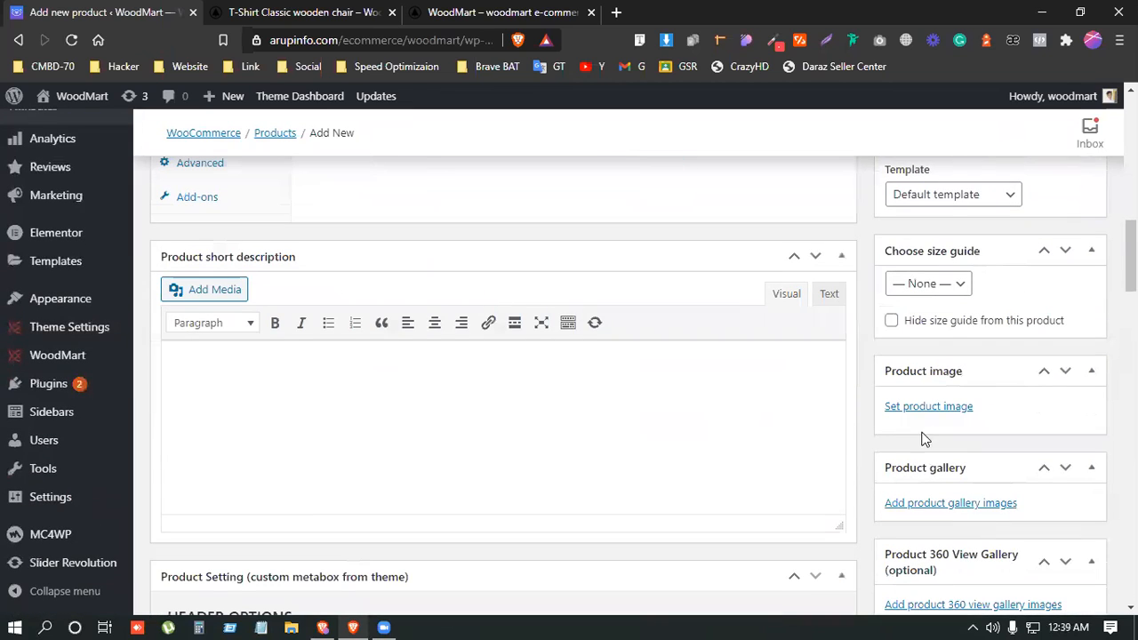
{"action": "left_click", "coordinate": [940, 409]}
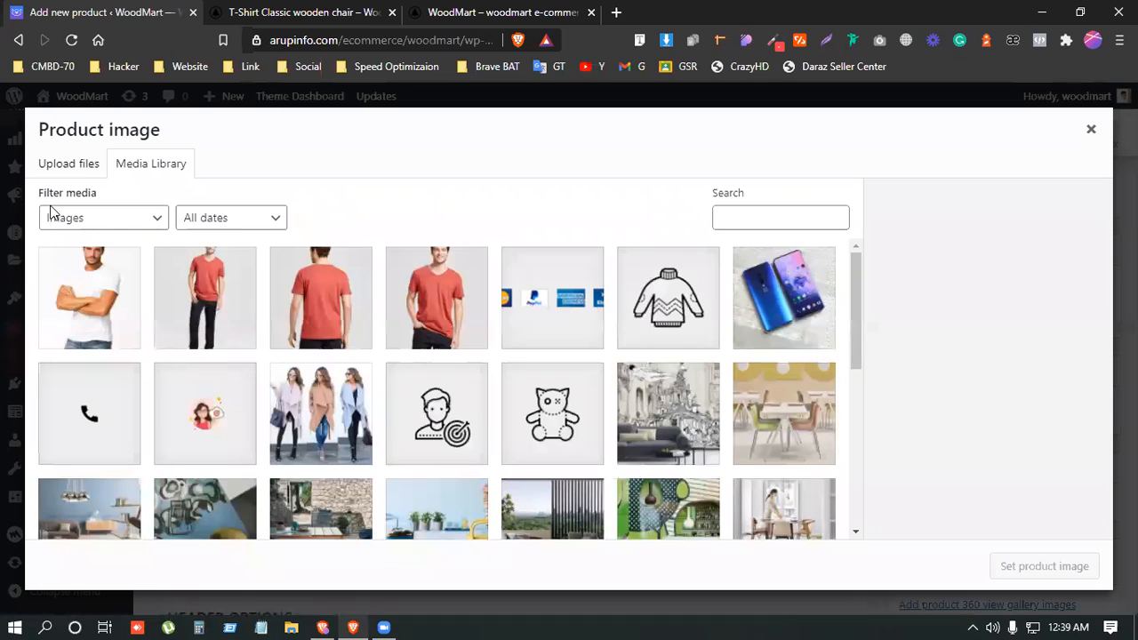
{"action": "scroll", "coordinate": [372, 412], "scroll_direction": "down", "scroll_amount": 4}
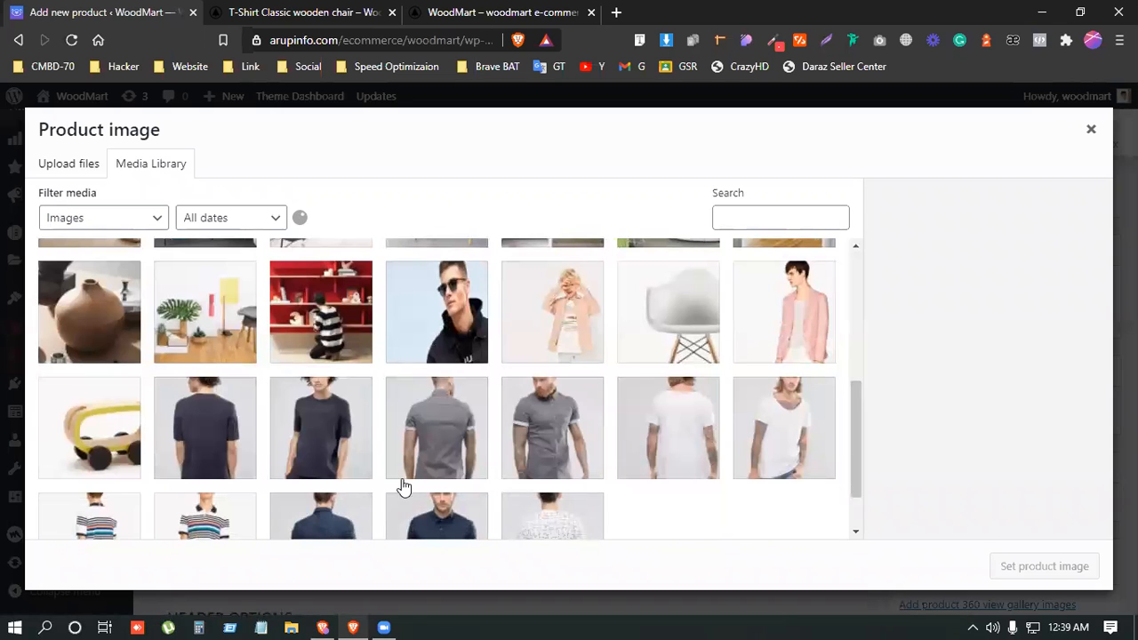
{"action": "left_click", "coordinate": [318, 427]}
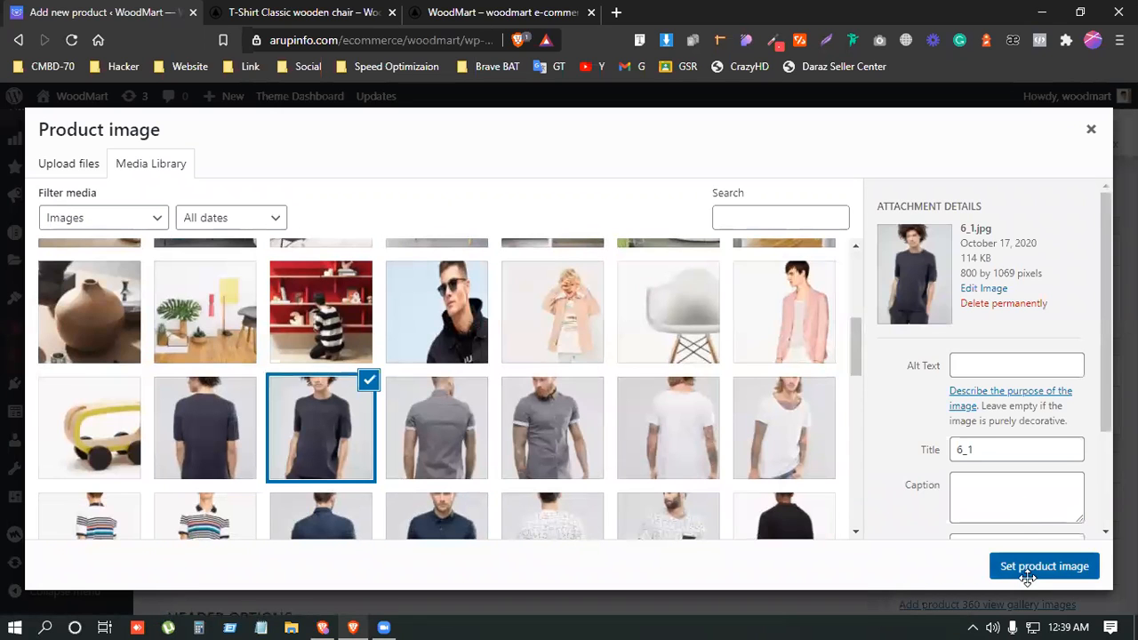
{"action": "left_click", "coordinate": [1026, 569]}
{"action": "scroll", "coordinate": [467, 427], "scroll_direction": "up", "scroll_amount": 3}
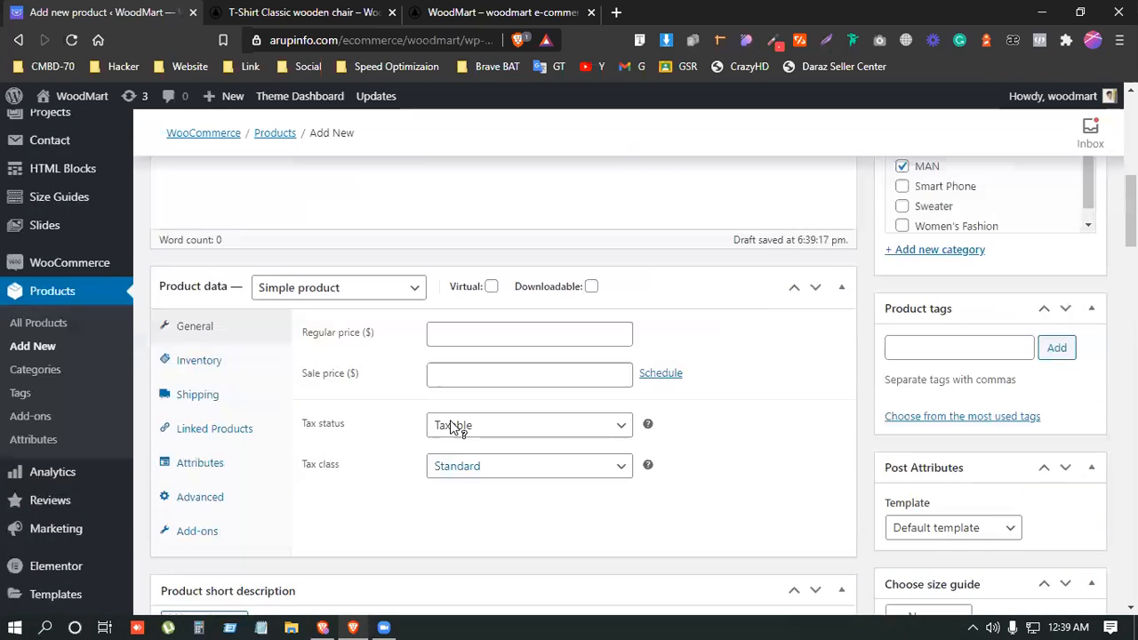
{"action": "scroll", "coordinate": [454, 429], "scroll_direction": "up", "scroll_amount": 3}
{"action": "scroll", "coordinate": [620, 409], "scroll_direction": "up", "scroll_amount": 2}
{"action": "scroll", "coordinate": [666, 399], "scroll_direction": "down", "scroll_amount": 10}
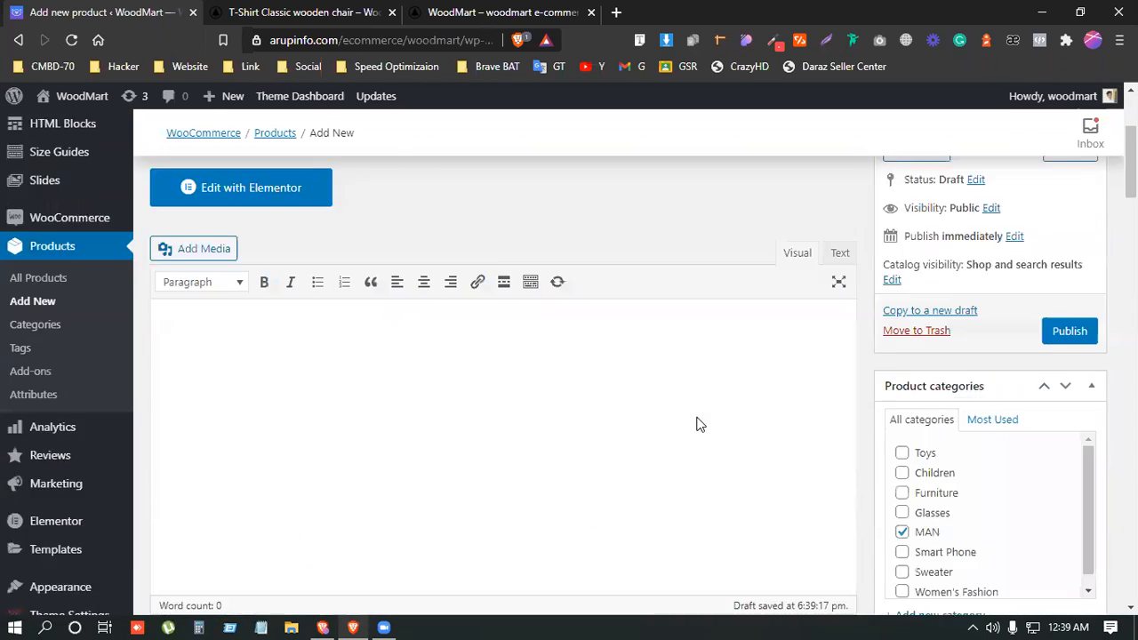
Step: Set the new product's regular price to $20
{"action": "scroll", "coordinate": [511, 356], "scroll_direction": "up", "scroll_amount": 4}
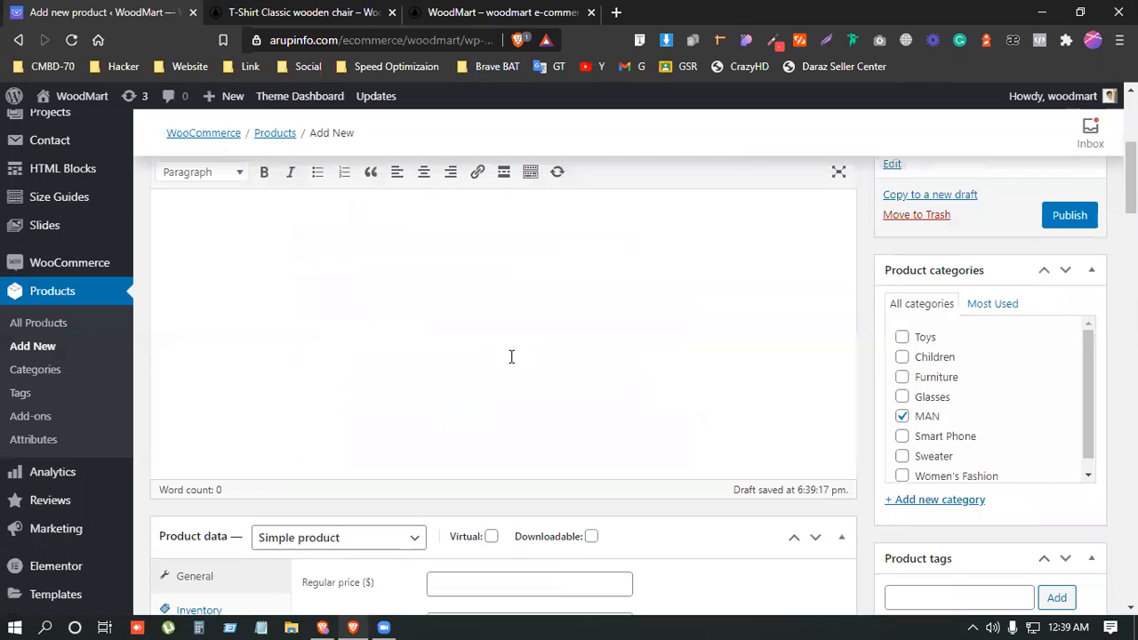
{"action": "scroll", "coordinate": [496, 358], "scroll_direction": "down", "scroll_amount": 3}
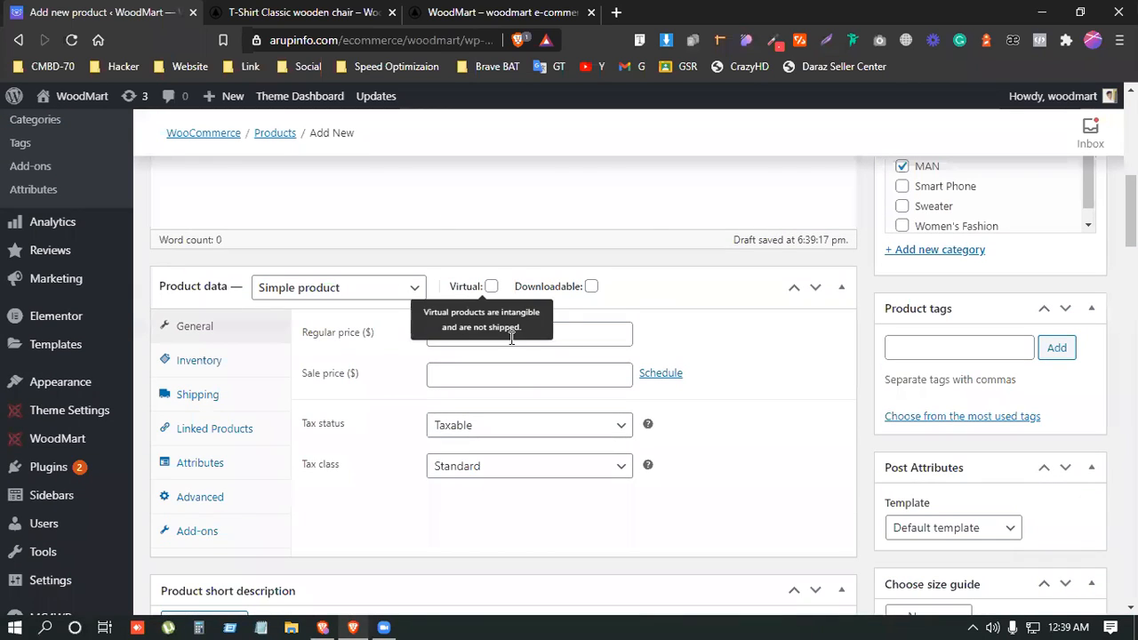
{"action": "left_click", "coordinate": [588, 338]}
{"action": "type", "text": "20"}
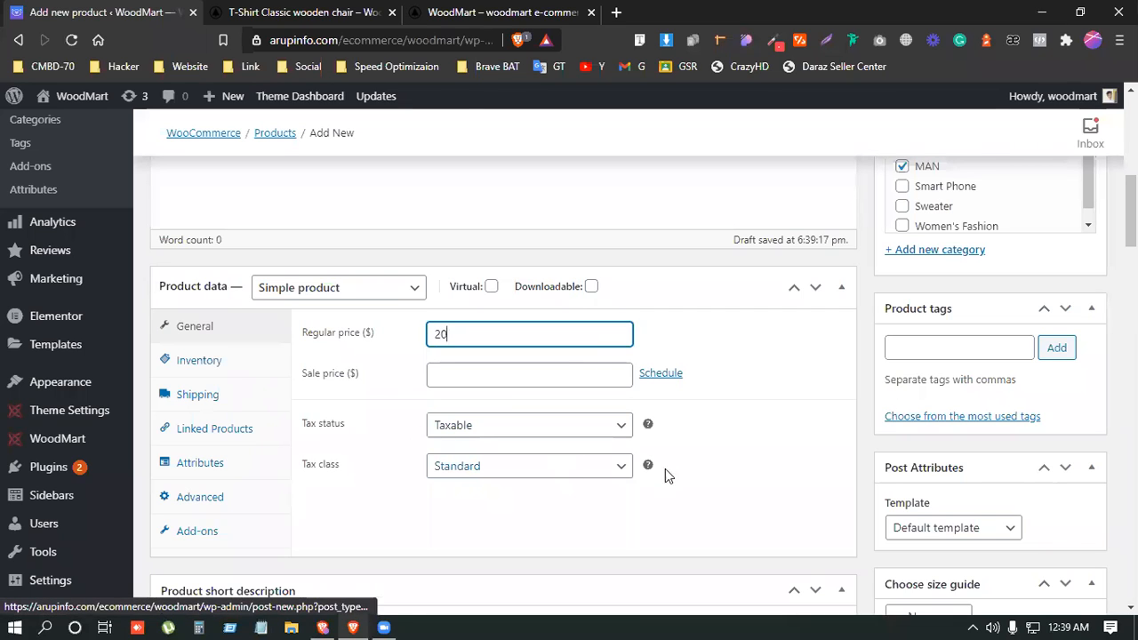
Step: Add a Multiple Choice add-on field to the product and display its options as Images
{"action": "left_click", "coordinate": [203, 537]}
{"action": "scroll", "coordinate": [334, 520], "scroll_direction": "down", "scroll_amount": 1}
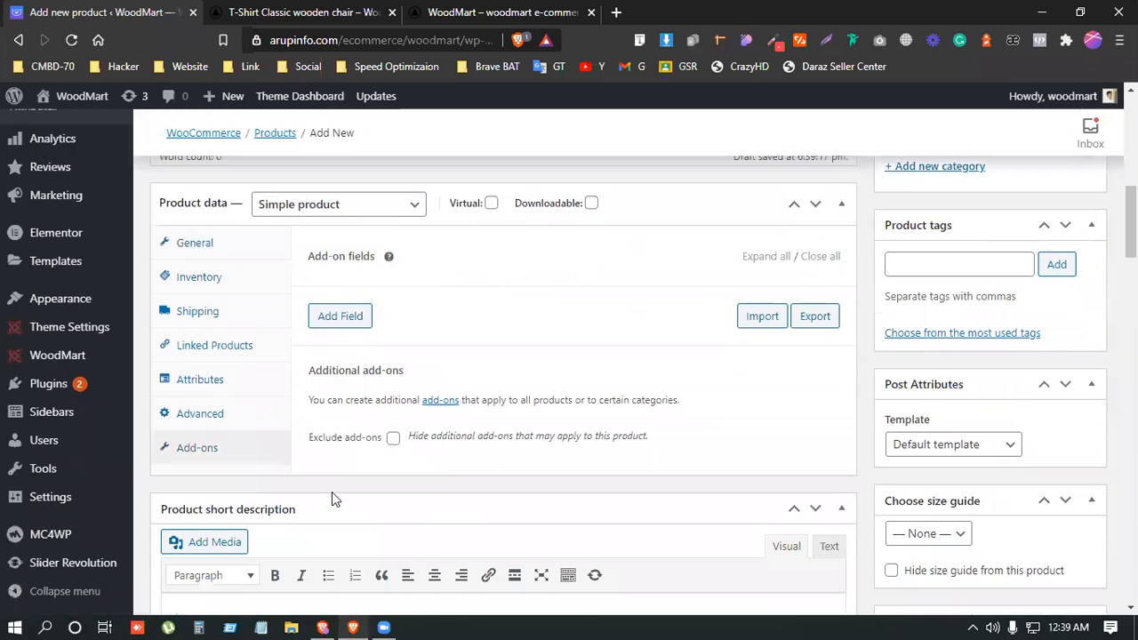
{"action": "left_click", "coordinate": [345, 318]}
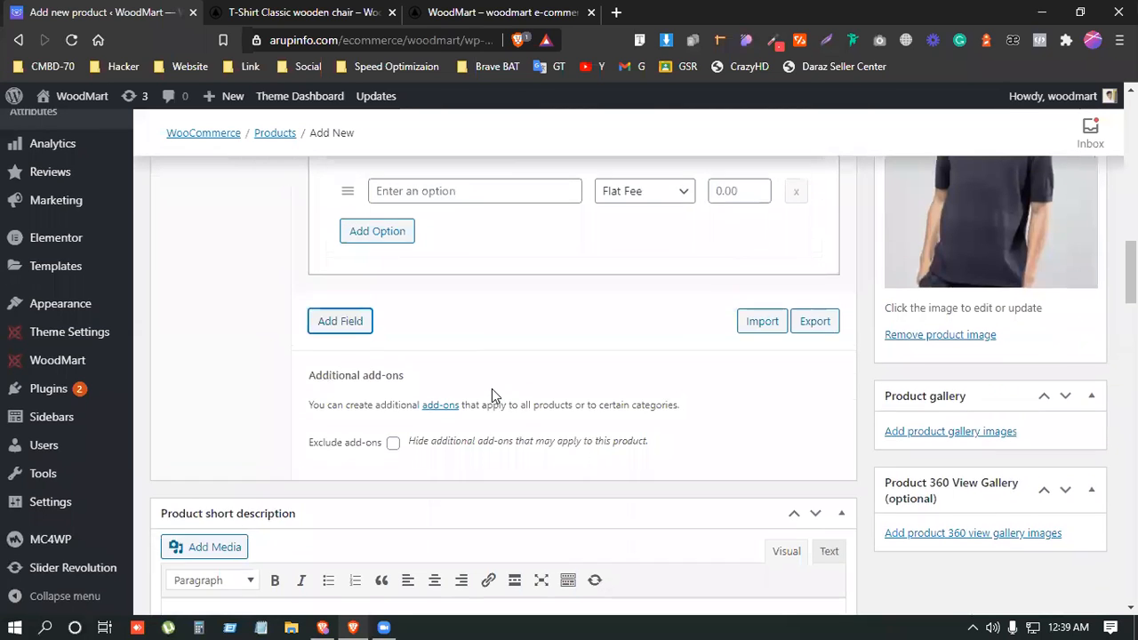
{"action": "scroll", "coordinate": [493, 396], "scroll_direction": "up", "scroll_amount": 2}
{"action": "scroll", "coordinate": [519, 504], "scroll_direction": "up", "scroll_amount": 3}
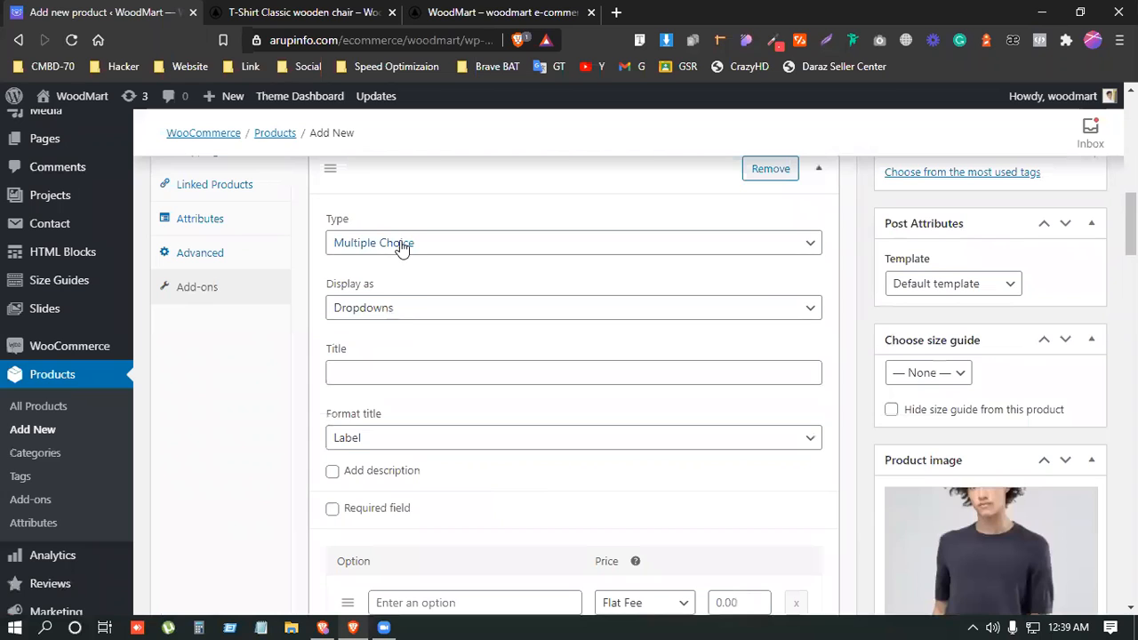
{"action": "left_click", "coordinate": [397, 311]}
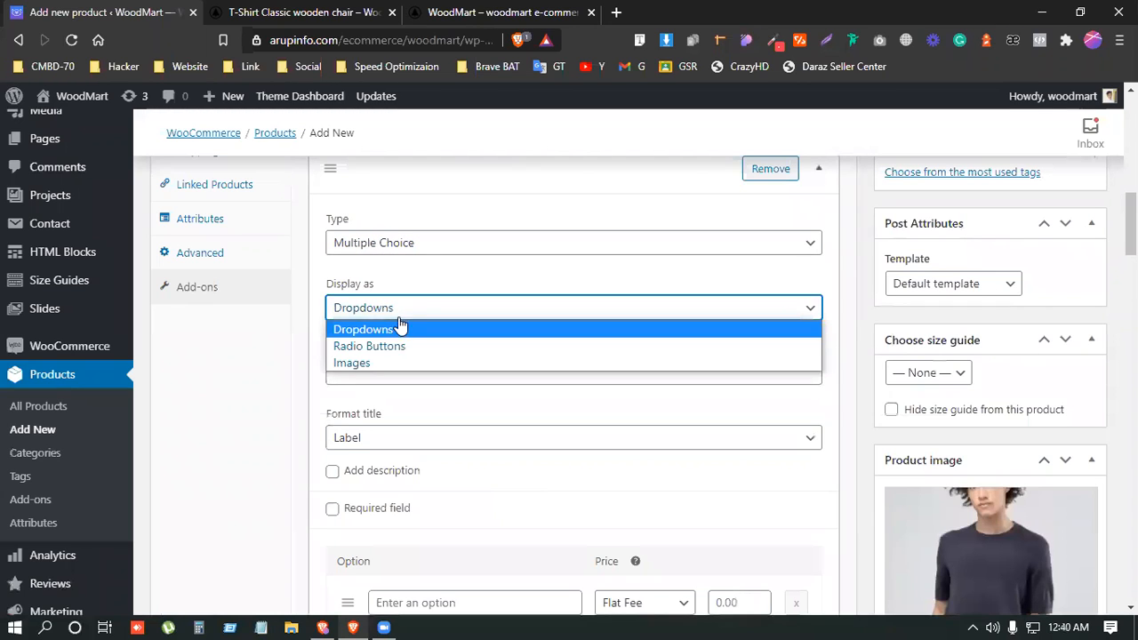
{"action": "left_click", "coordinate": [393, 363]}
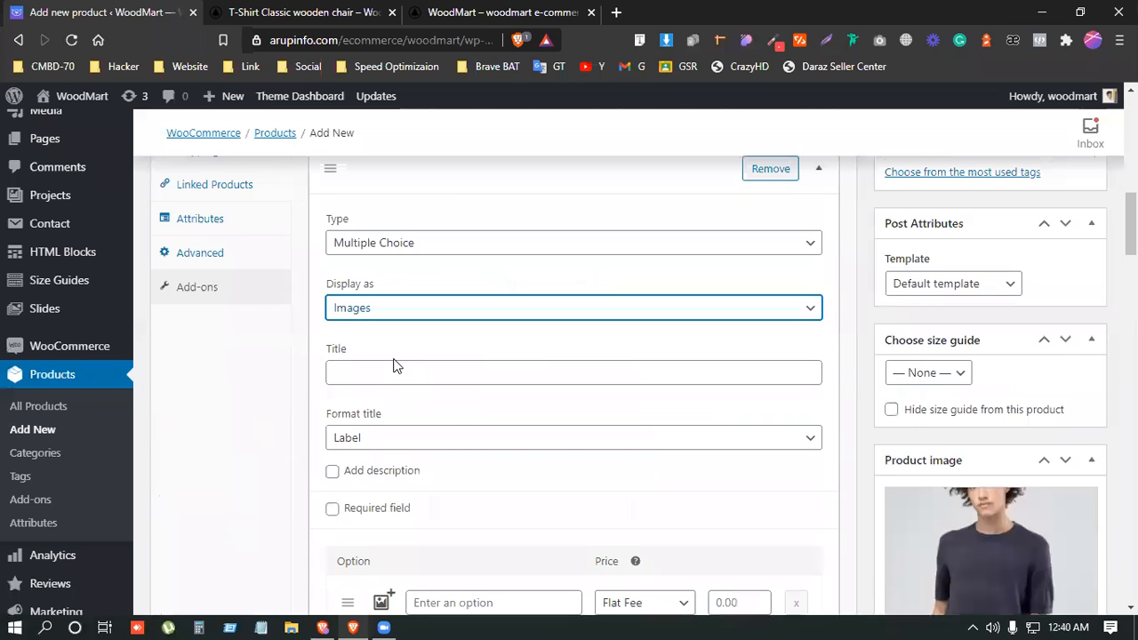
Step: Fill in the first option as Red, with the front-view red V-neck T-shirt photo as swatch and a flat fee of 5
{"action": "scroll", "coordinate": [396, 365], "scroll_direction": "down", "scroll_amount": 3}
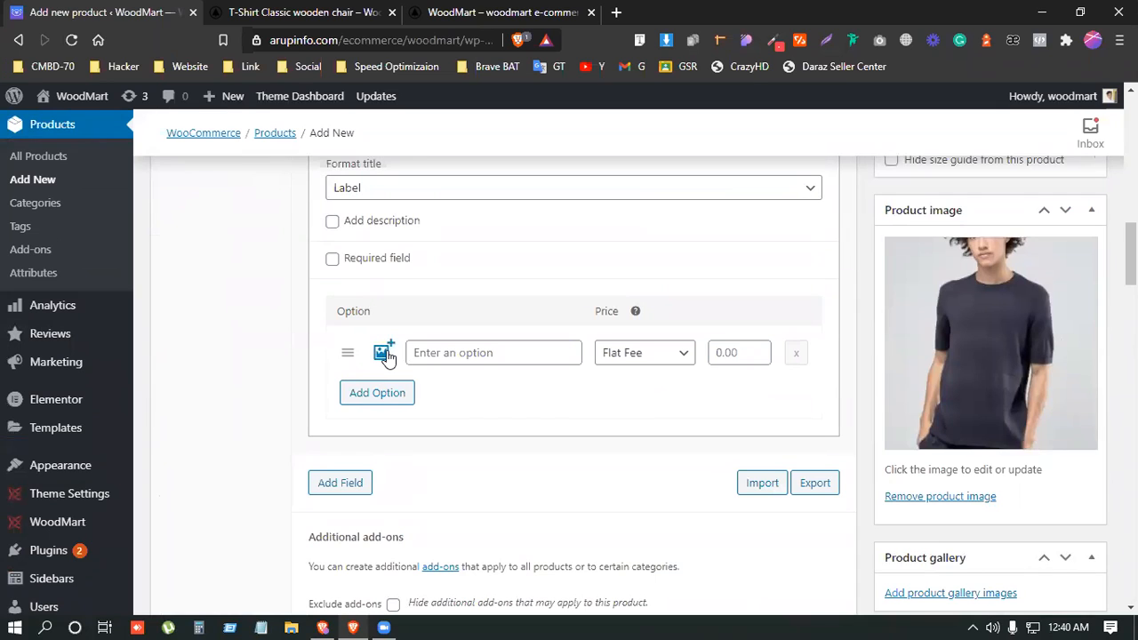
{"action": "left_click", "coordinate": [385, 356]}
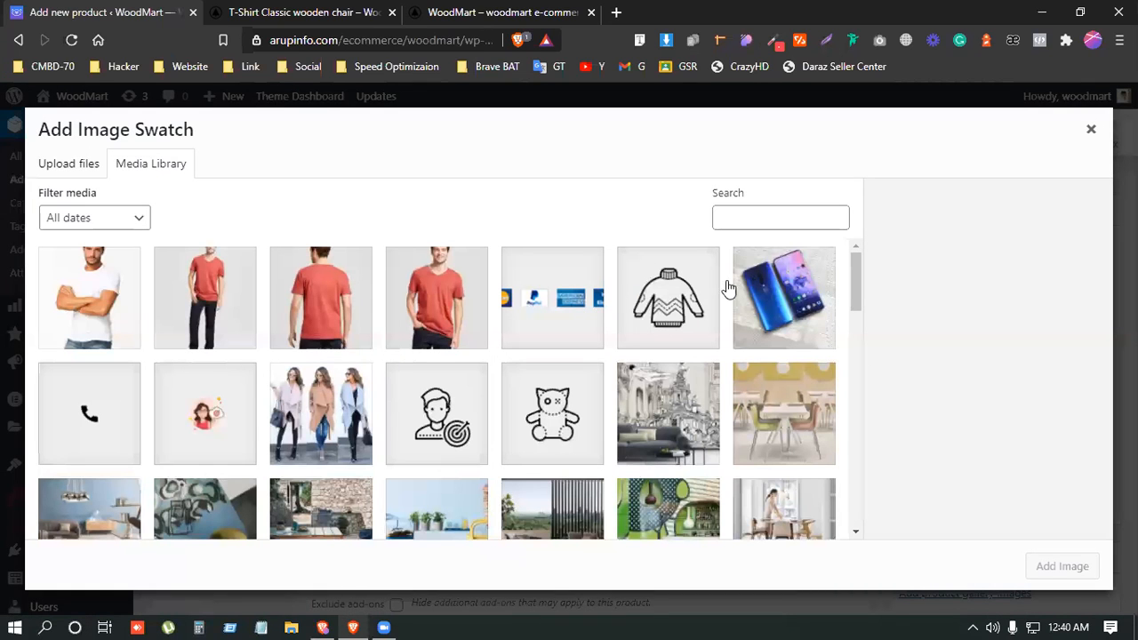
{"action": "left_click", "coordinate": [436, 304]}
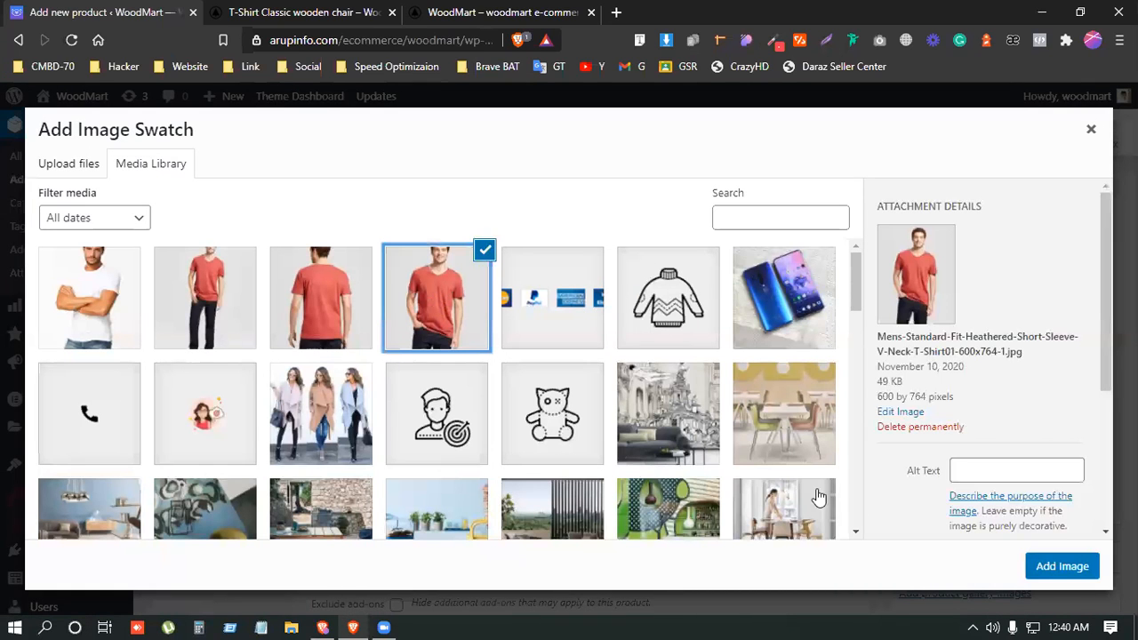
{"action": "left_click", "coordinate": [1046, 574]}
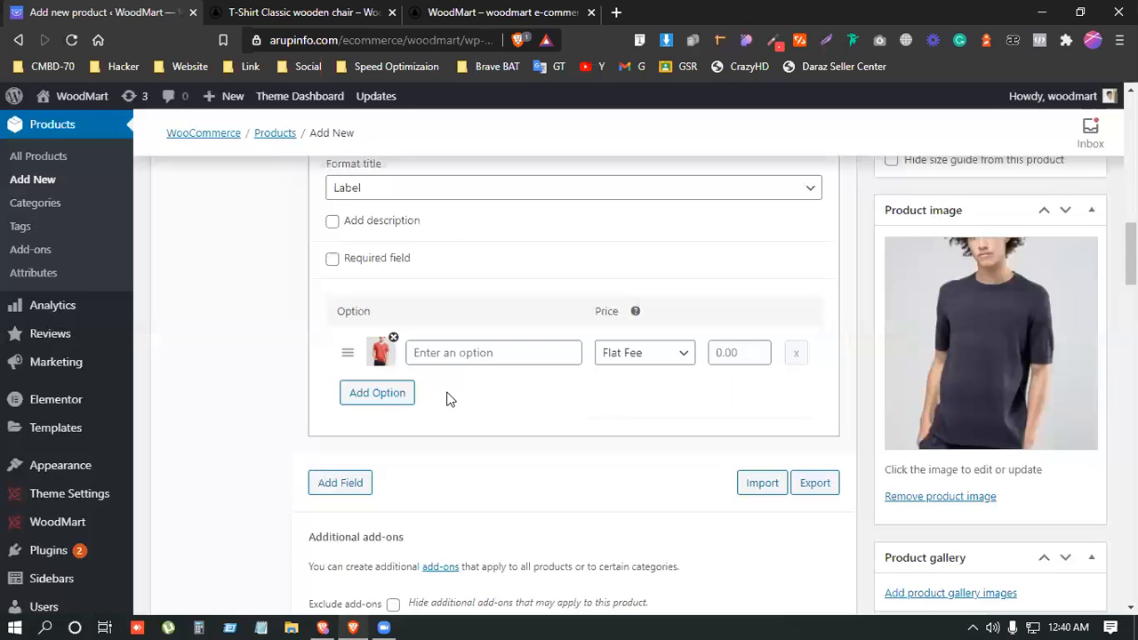
{"action": "left_click", "coordinate": [470, 353]}
{"action": "type", "text": "Red"}
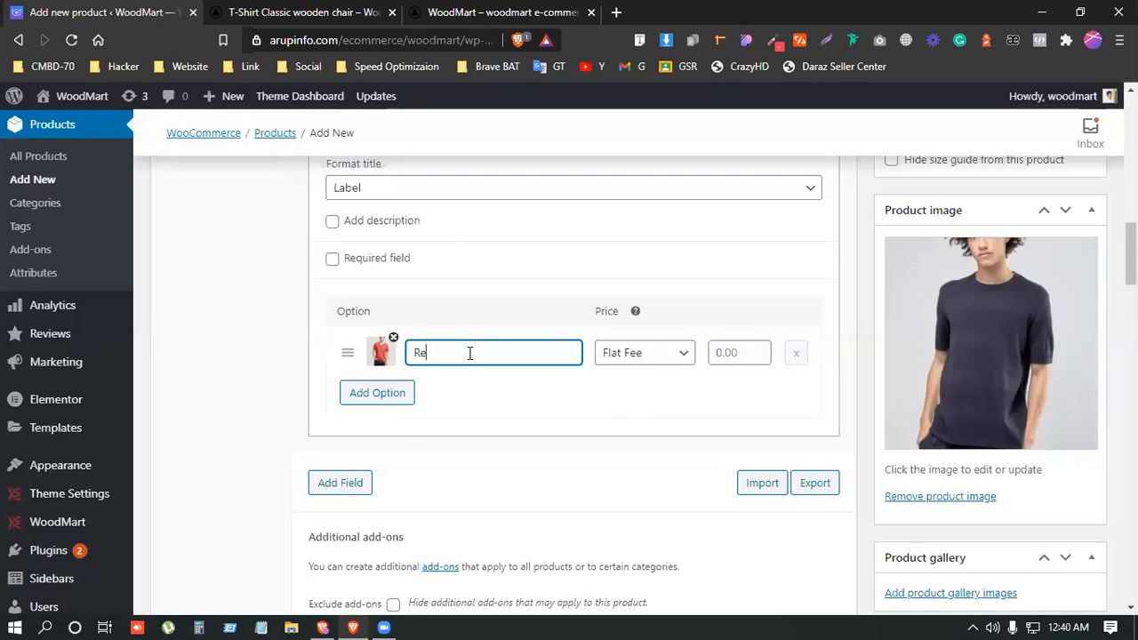
{"action": "left_click", "coordinate": [731, 352]}
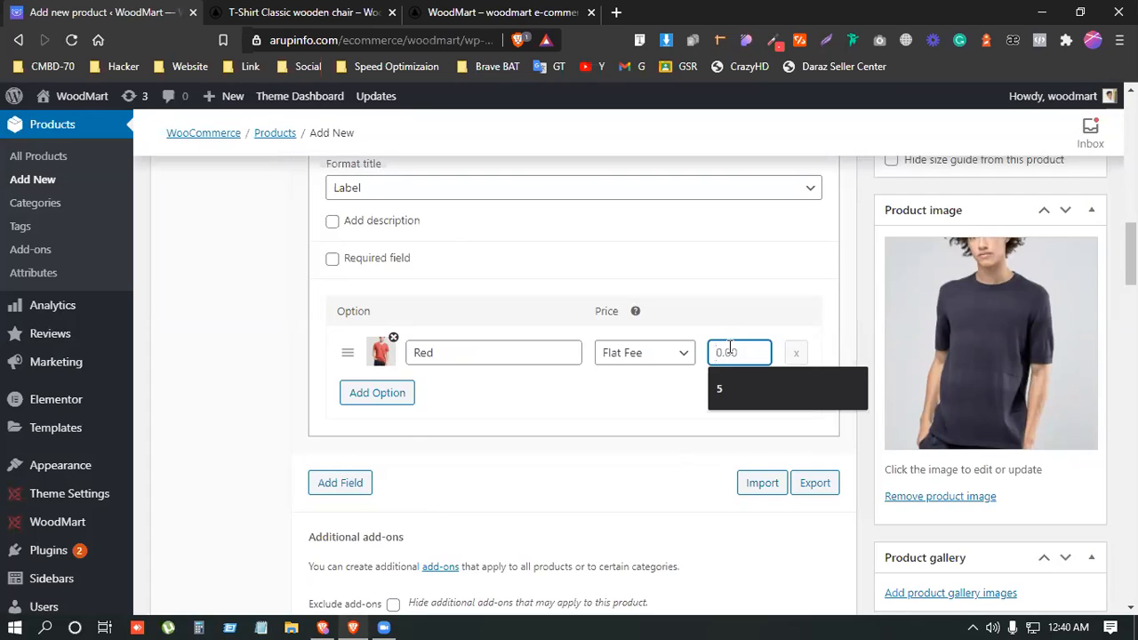
{"action": "type", "text": "5"}
Step: Add a second option named White, with the white T-shirt photo as swatch and a flat fee of 7
{"action": "left_click", "coordinate": [389, 394]}
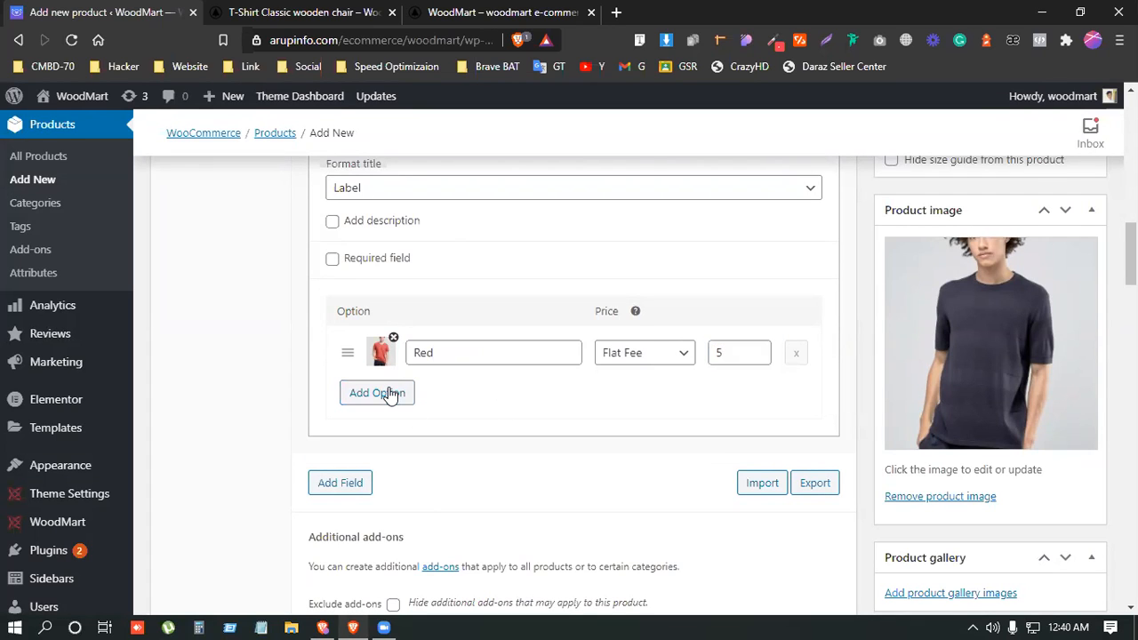
{"action": "left_click", "coordinate": [382, 356]}
{"action": "left_click", "coordinate": [89, 301]}
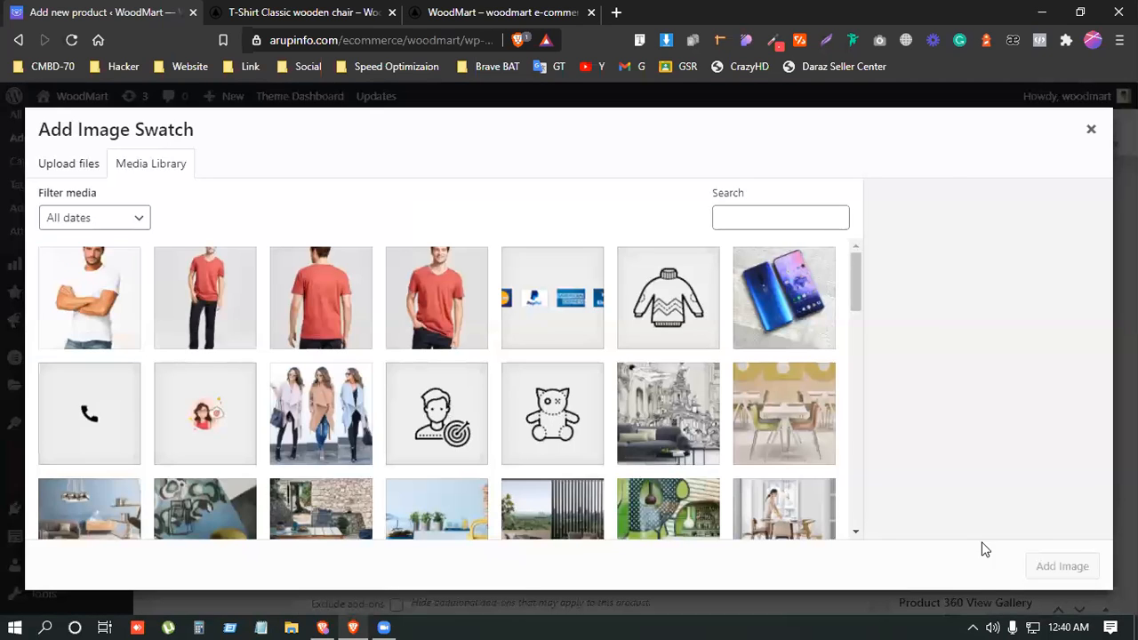
{"action": "left_click", "coordinate": [1067, 570]}
{"action": "left_click", "coordinate": [449, 352]}
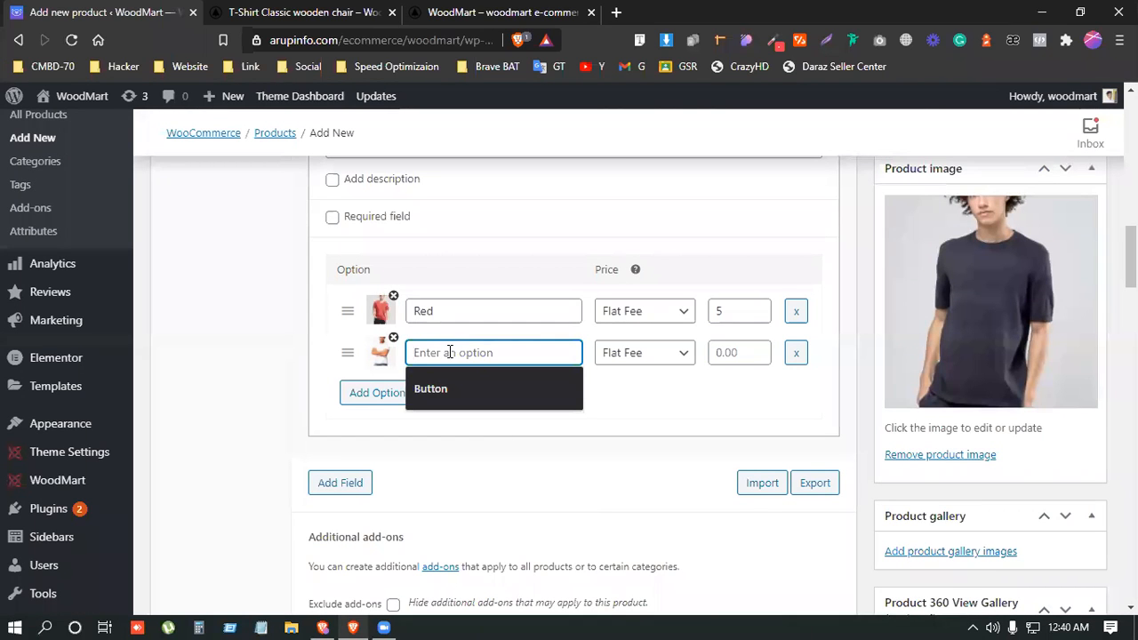
{"action": "type", "text": "White"}
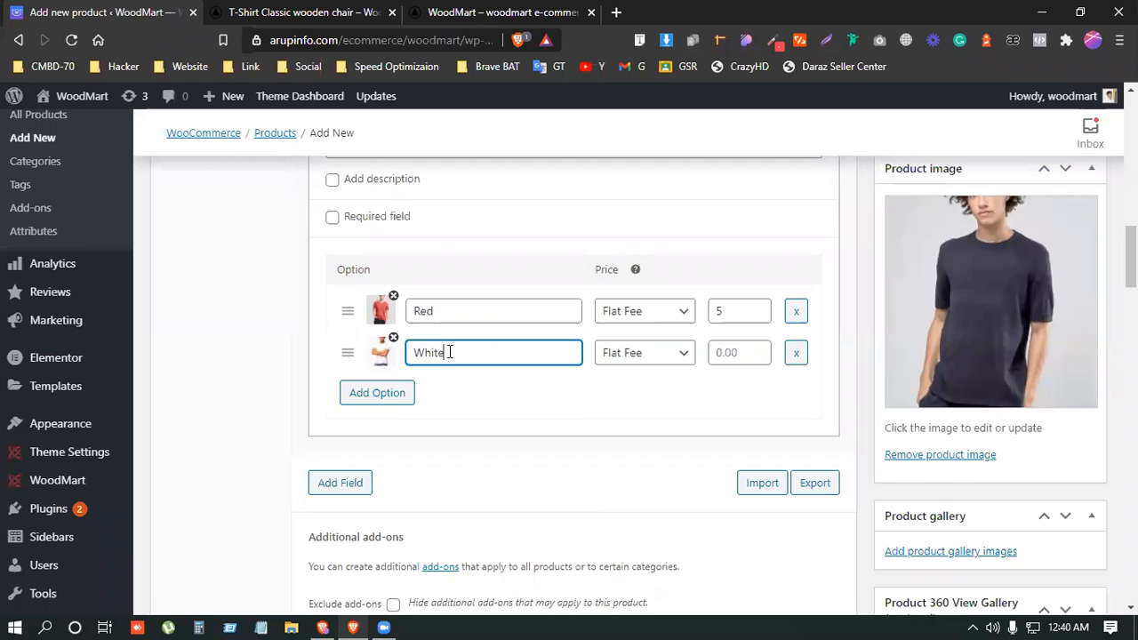
{"action": "left_click", "coordinate": [741, 352]}
{"action": "type", "text": "7"}
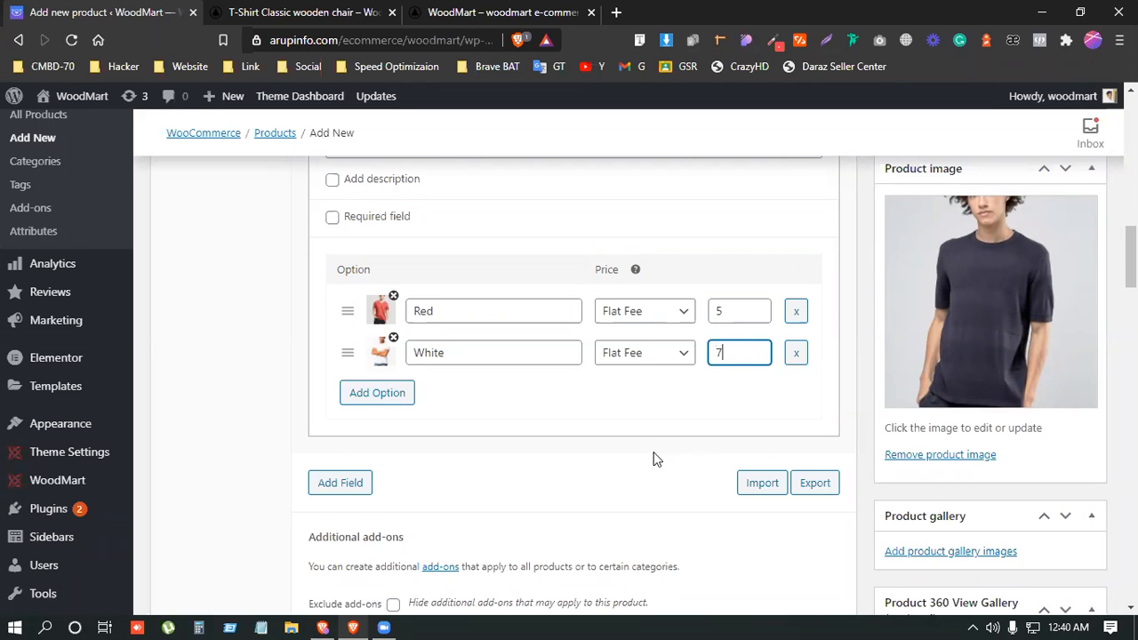
Step: Add a third option and give it the camouflage jacket photo from the media library as its image swatch
{"action": "scroll", "coordinate": [656, 459], "scroll_direction": "up", "scroll_amount": 8}
{"action": "scroll", "coordinate": [654, 461], "scroll_direction": "down", "scroll_amount": 3}
{"action": "left_click", "coordinate": [374, 314]}
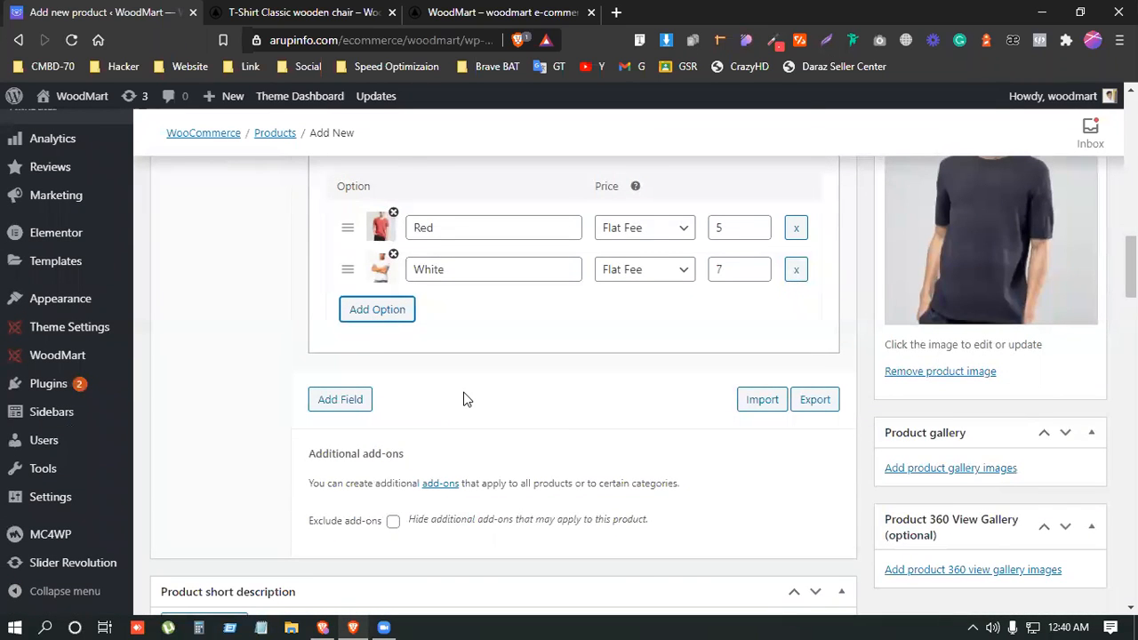
{"action": "scroll", "coordinate": [463, 427], "scroll_direction": "up", "scroll_amount": 2}
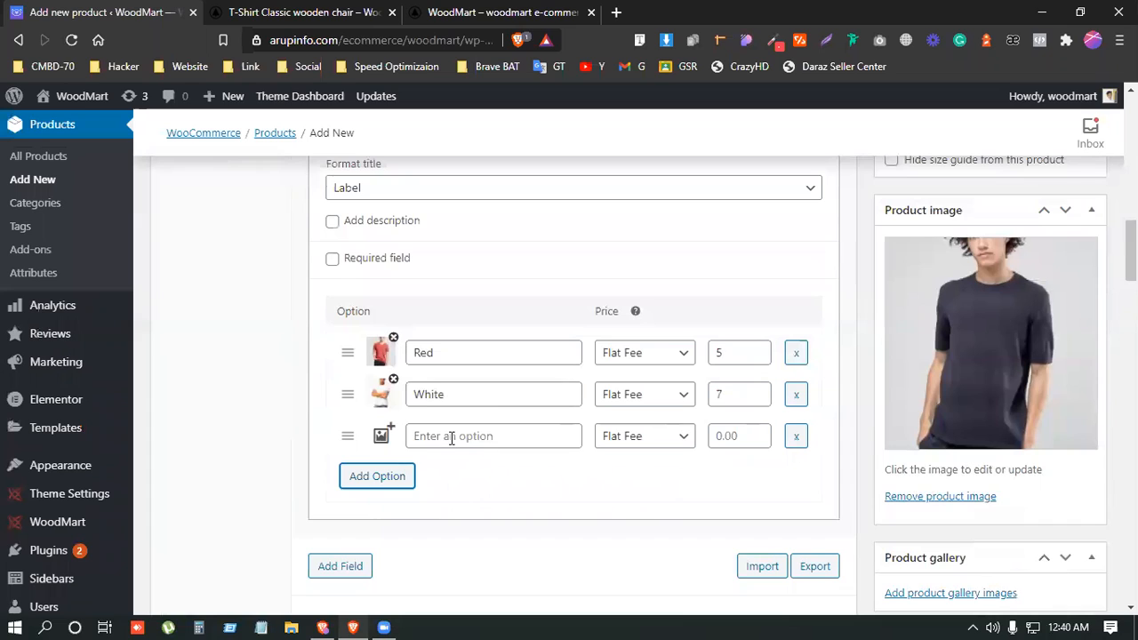
{"action": "left_click", "coordinate": [452, 438]}
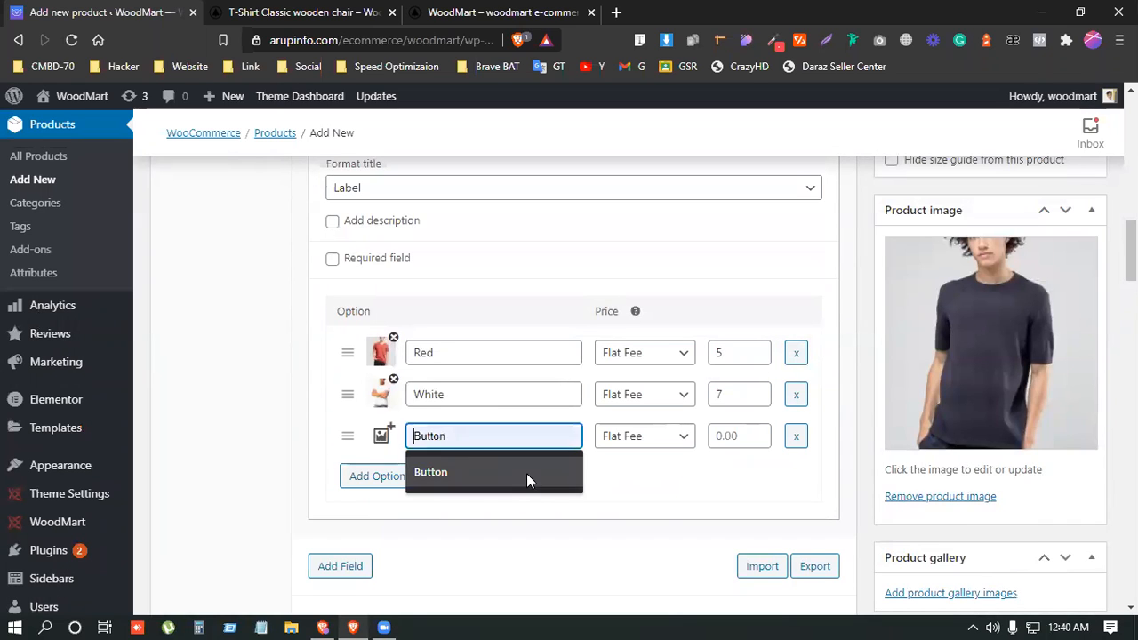
{"action": "left_click", "coordinate": [373, 444]}
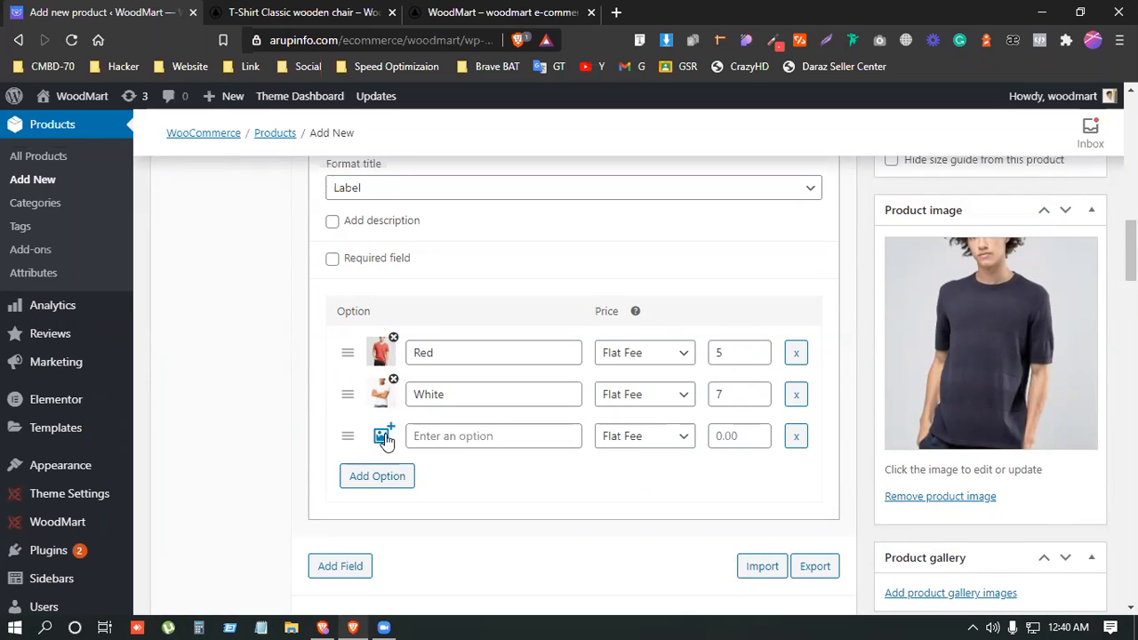
{"action": "left_click", "coordinate": [382, 436]}
{"action": "scroll", "coordinate": [382, 378], "scroll_direction": "down", "scroll_amount": 5}
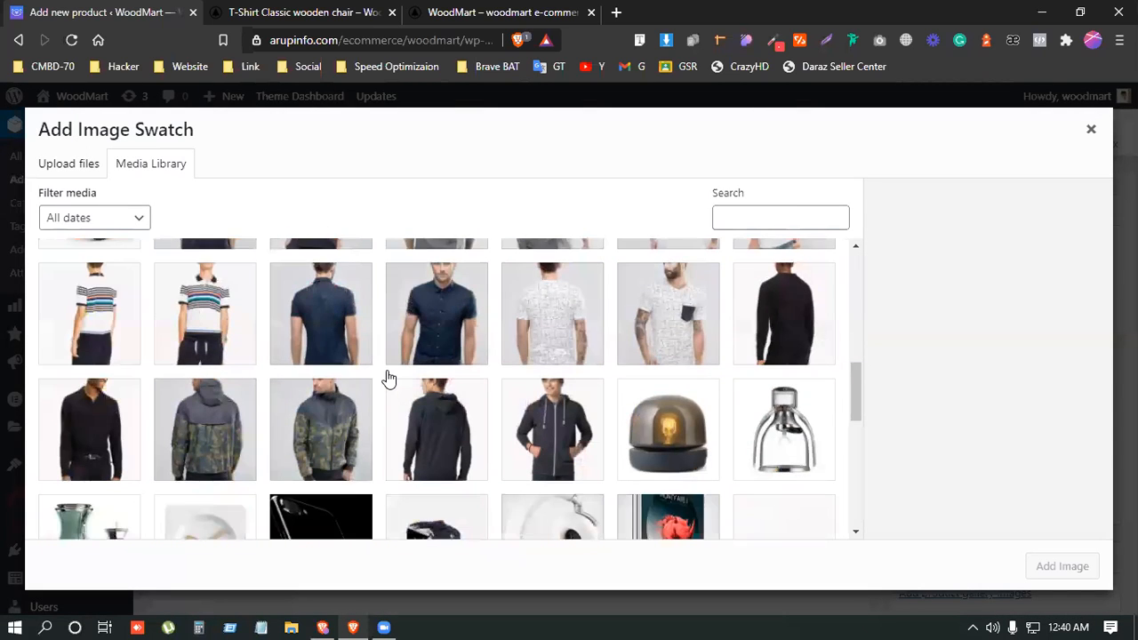
{"action": "scroll", "coordinate": [389, 385], "scroll_direction": "down", "scroll_amount": 2}
{"action": "scroll", "coordinate": [387, 445], "scroll_direction": "up", "scroll_amount": 2}
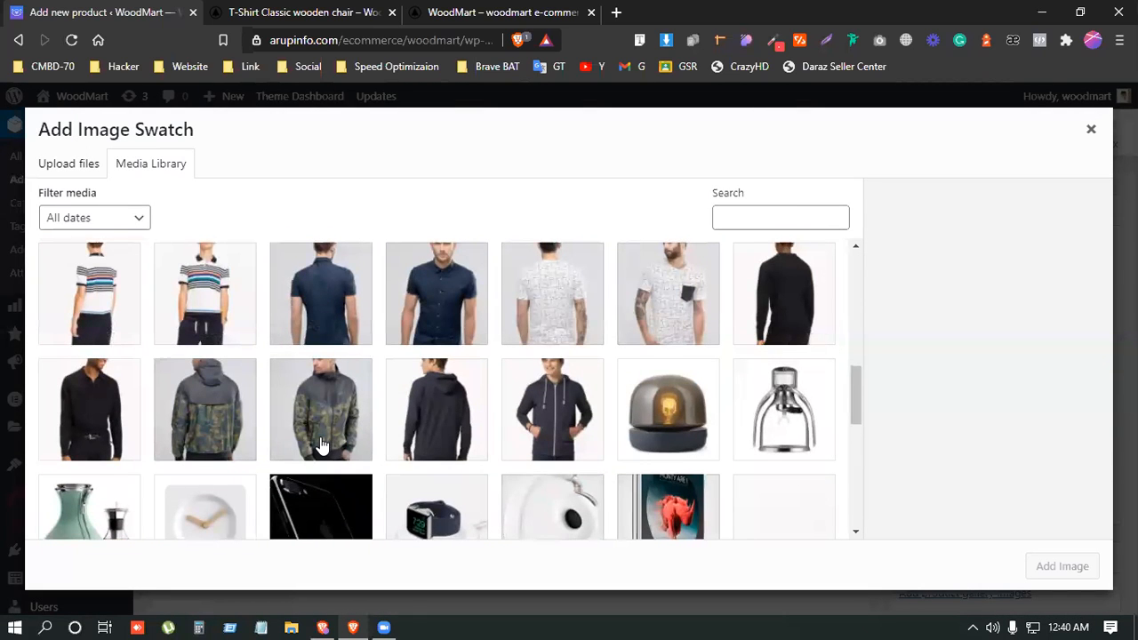
{"action": "scroll", "coordinate": [321, 449], "scroll_direction": "up", "scroll_amount": 1}
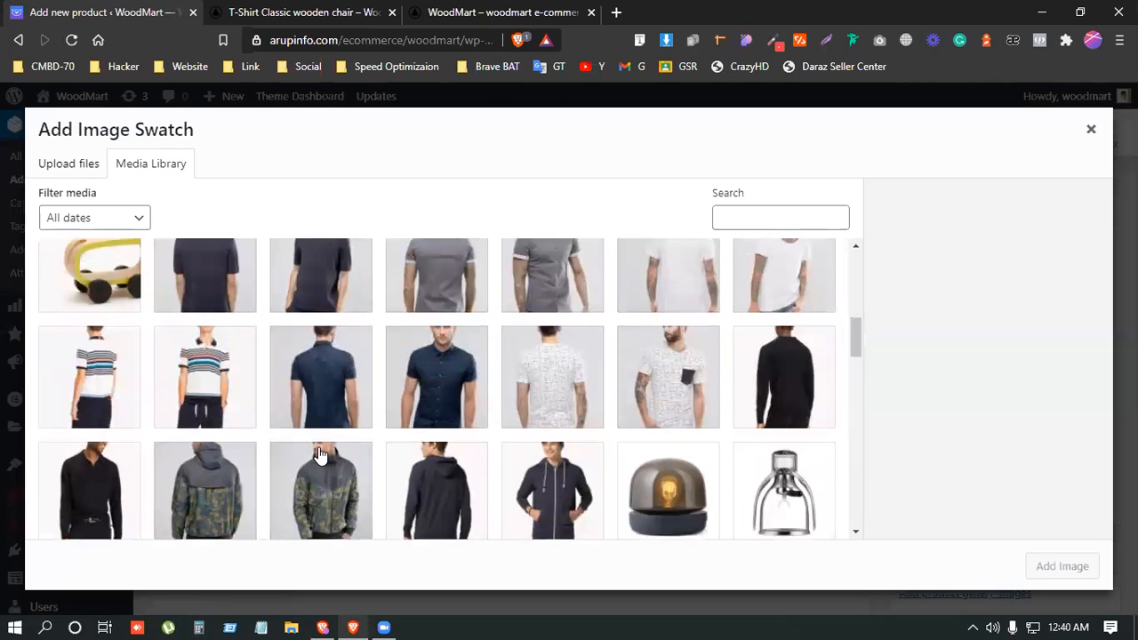
{"action": "left_click", "coordinate": [327, 498]}
{"action": "left_click", "coordinate": [1042, 571]}
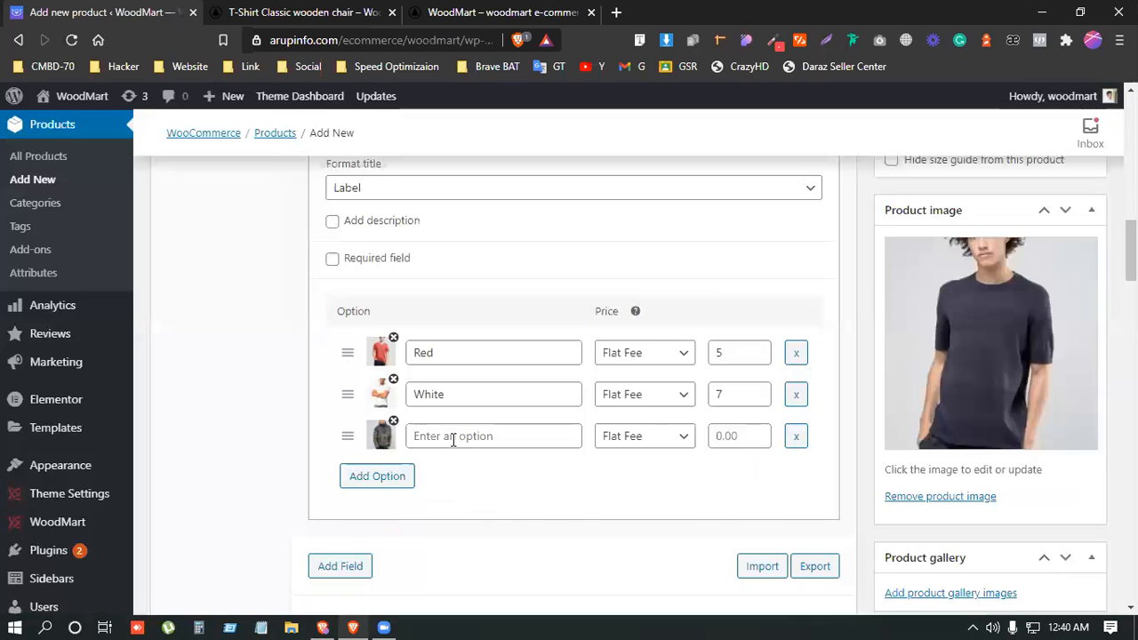
Step: Name the third option Army and set its flat fee to 10
{"action": "left_click", "coordinate": [452, 438]}
{"action": "type", "text": "A"}
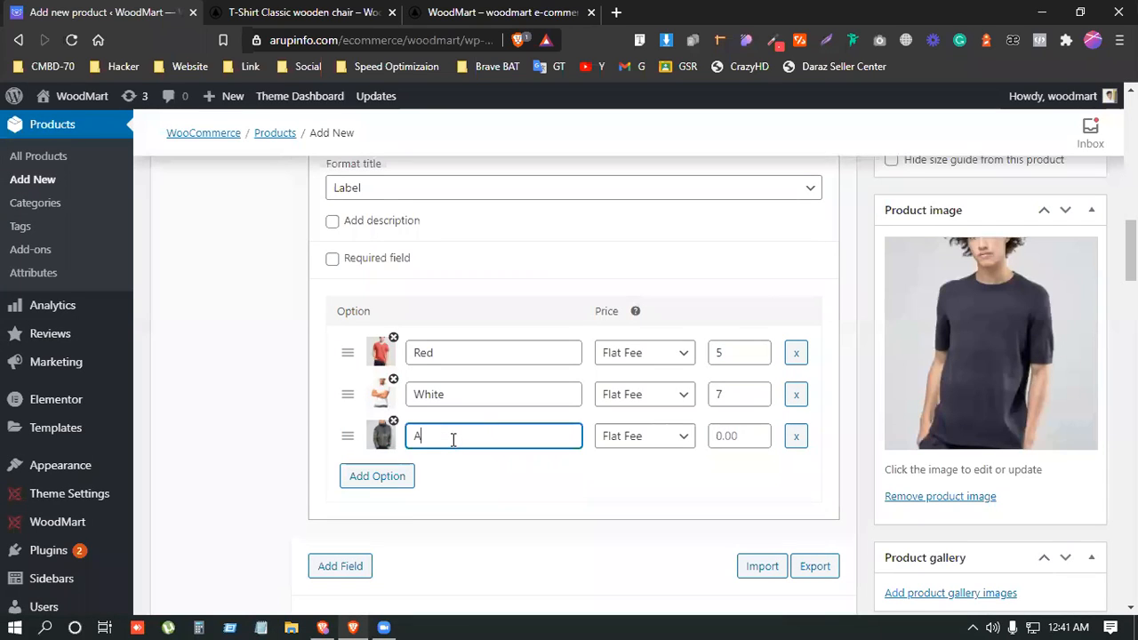
{"action": "type", "text": "rmy"}
{"action": "left_click", "coordinate": [763, 434]}
{"action": "type", "text": "10"}
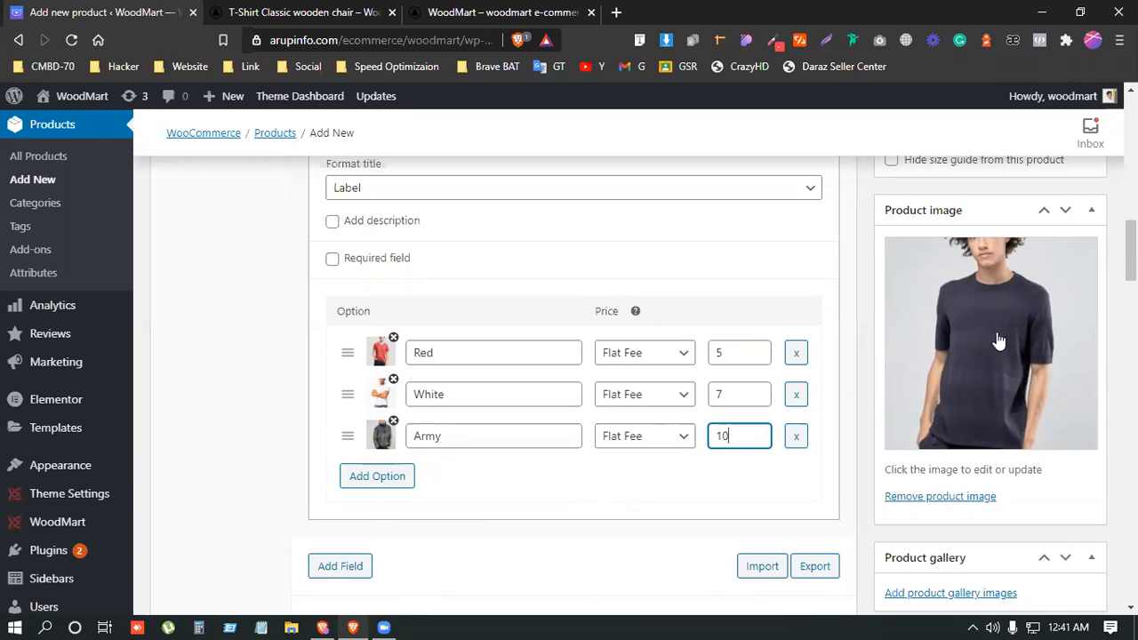
Step: Publish the product and view its storefront page in a new tab, replacing the T-Shirt Classic wooden chair tab
{"action": "scroll", "coordinate": [998, 338], "scroll_direction": "up", "scroll_amount": 15}
{"action": "left_click", "coordinate": [1070, 549]}
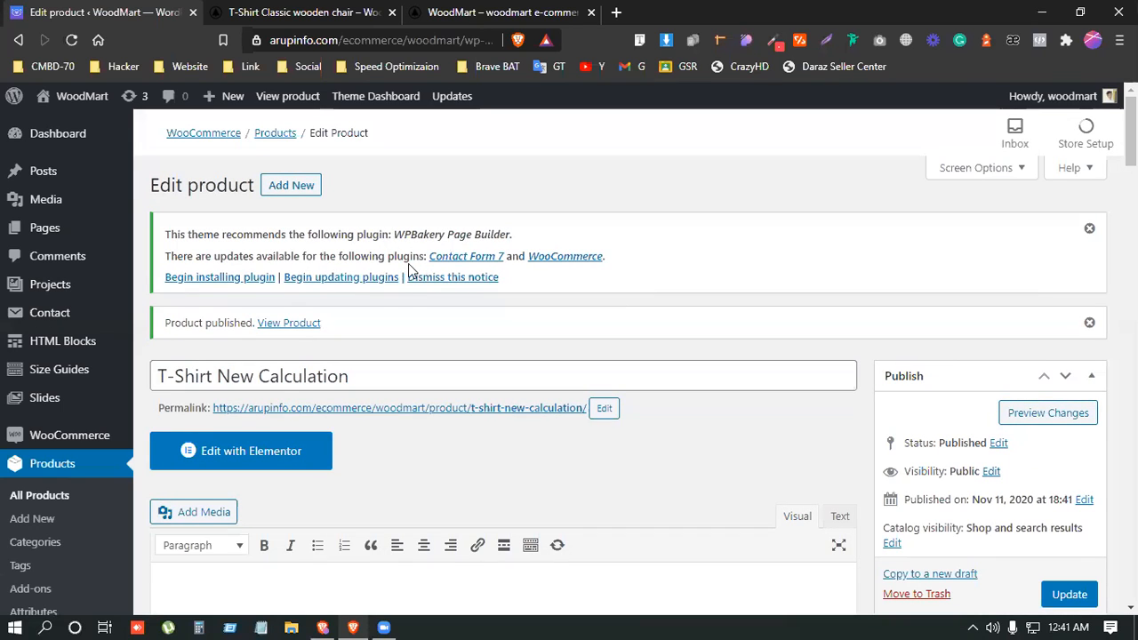
{"action": "right_click", "coordinate": [283, 327]}
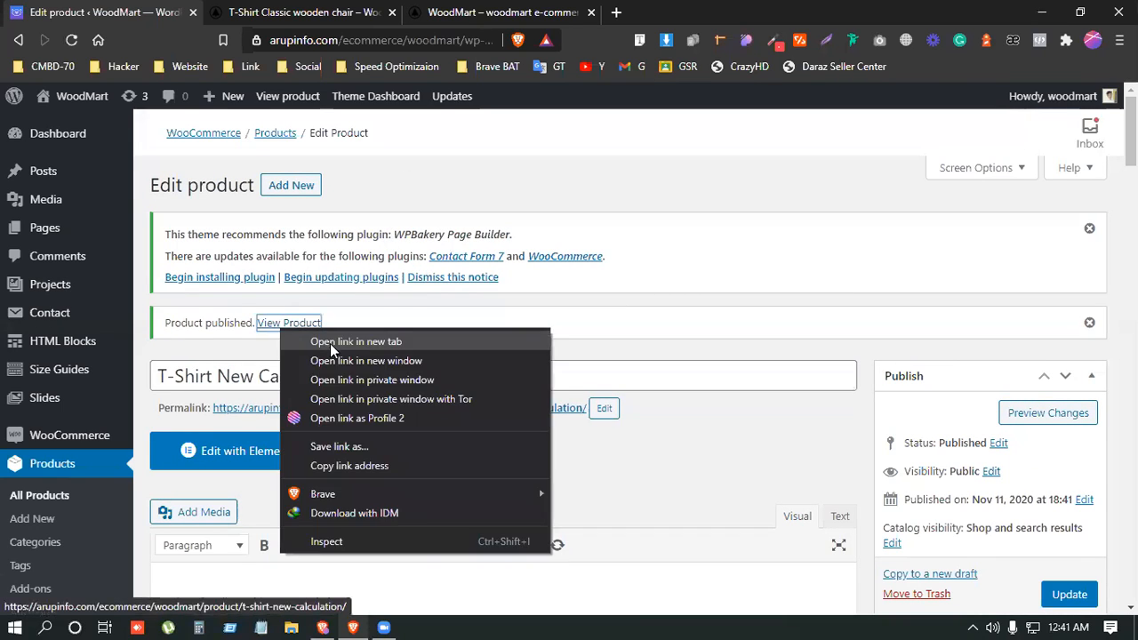
{"action": "left_click", "coordinate": [330, 344]}
{"action": "middle_click", "coordinate": [331, 12]}
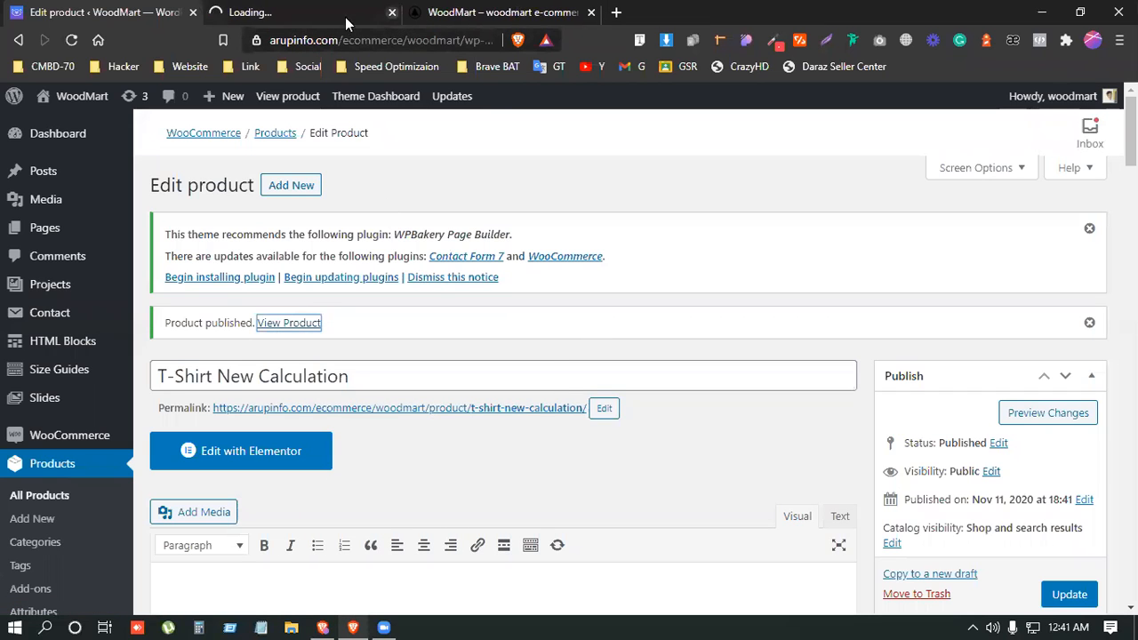
{"action": "left_click", "coordinate": [331, 12]}
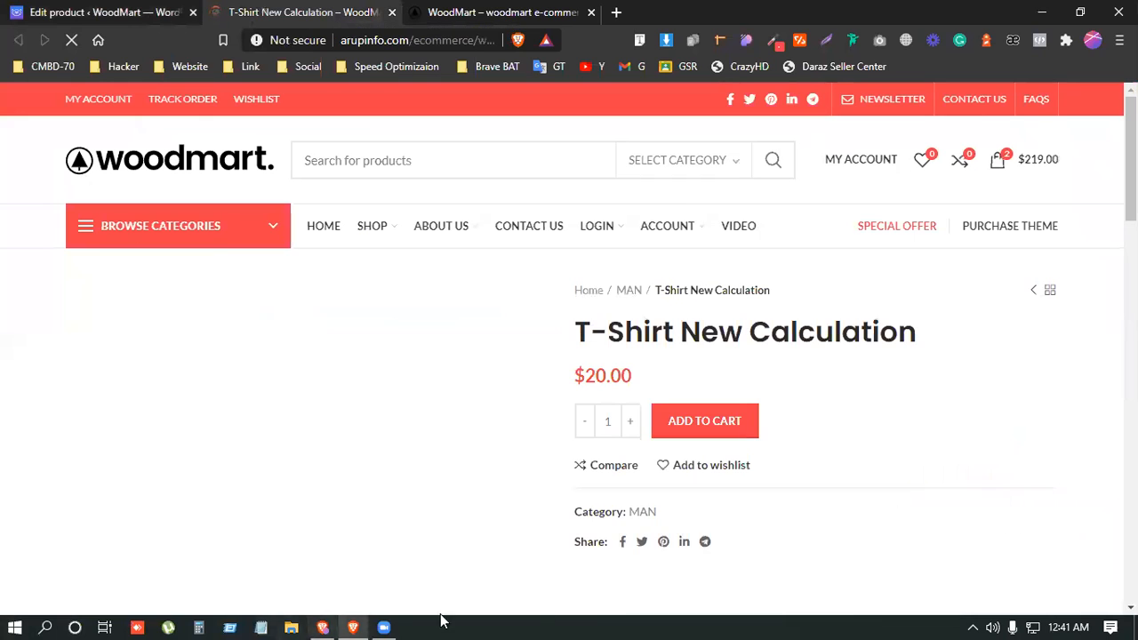
{"action": "scroll", "coordinate": [866, 480], "scroll_direction": "down", "scroll_amount": 2}
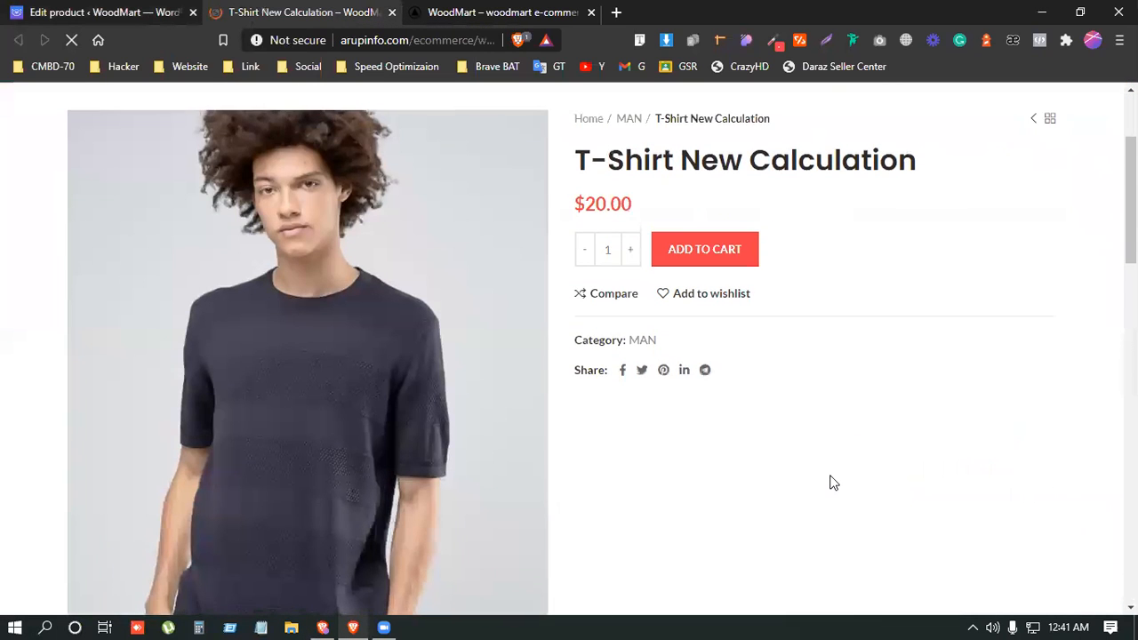
{"action": "scroll", "coordinate": [831, 481], "scroll_direction": "down", "scroll_amount": 5}
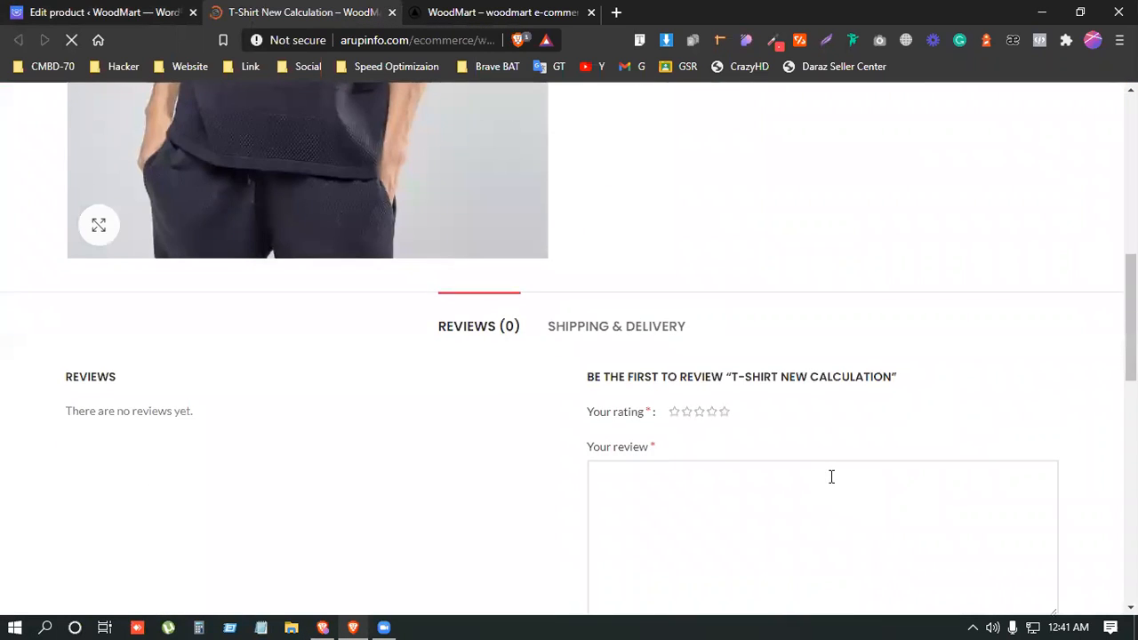
Step: Check the T-Shirt New Calculation storefront page for the price and add-on options
{"action": "scroll", "coordinate": [831, 481], "scroll_direction": "up", "scroll_amount": 7}
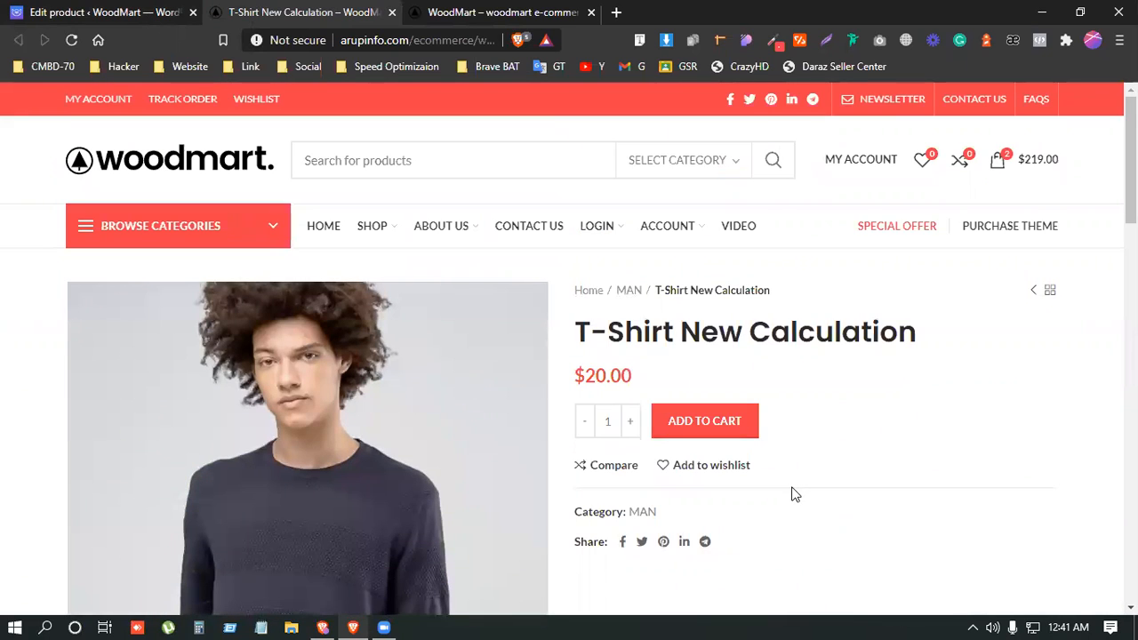
{"action": "scroll", "coordinate": [796, 496], "scroll_direction": "down", "scroll_amount": 1}
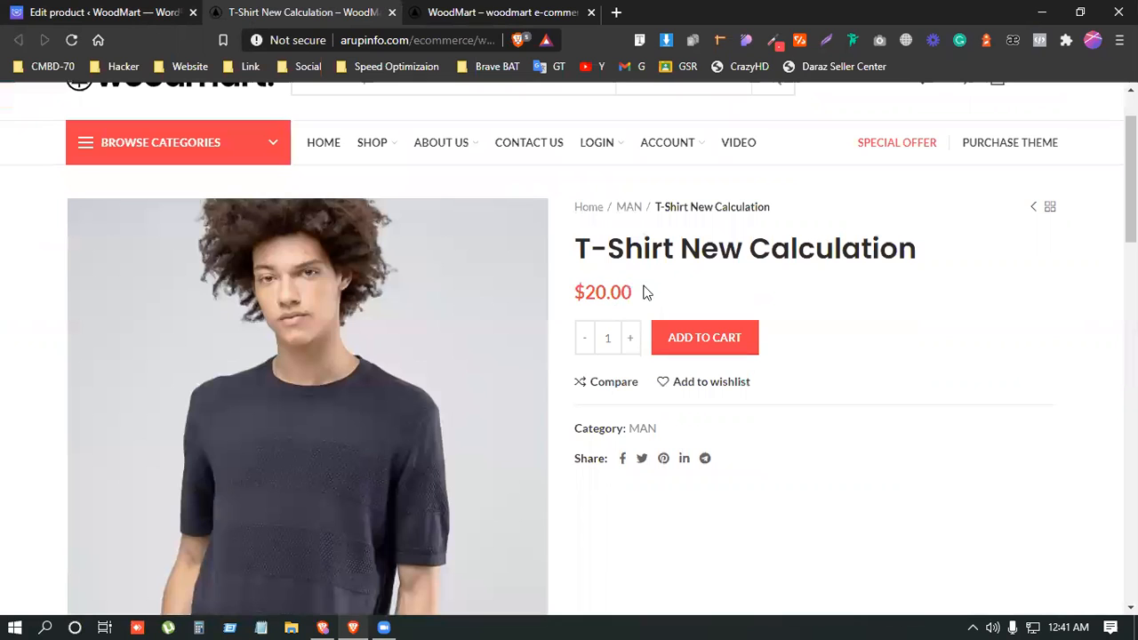
{"action": "double_click", "coordinate": [661, 293]}
{"action": "left_click", "coordinate": [761, 294]}
Step: Return to the product editor and open the product's Add-ons settings
{"action": "left_click", "coordinate": [93, 11]}
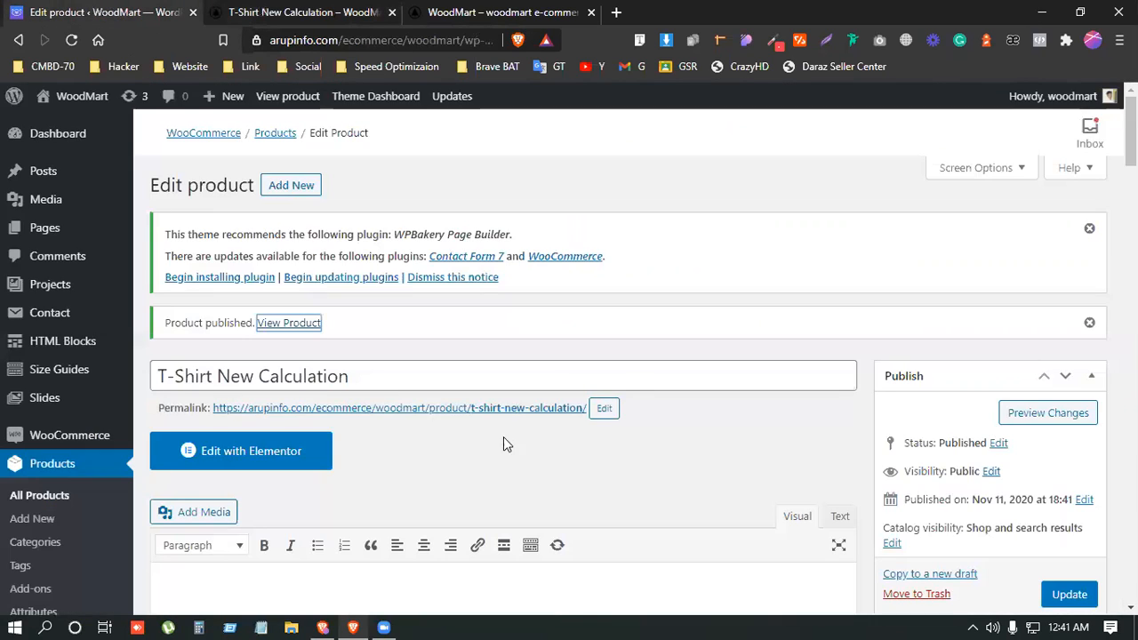
{"action": "scroll", "coordinate": [503, 436], "scroll_direction": "down", "scroll_amount": 10}
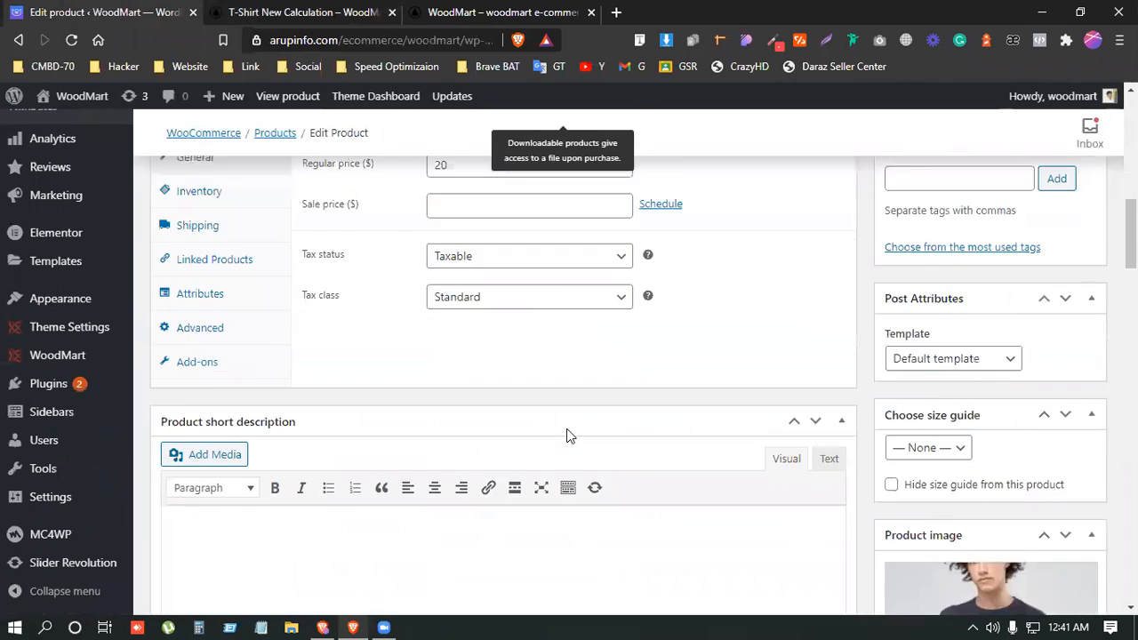
{"action": "scroll", "coordinate": [570, 435], "scroll_direction": "down", "scroll_amount": 8}
{"action": "scroll", "coordinate": [570, 436], "scroll_direction": "up", "scroll_amount": 3}
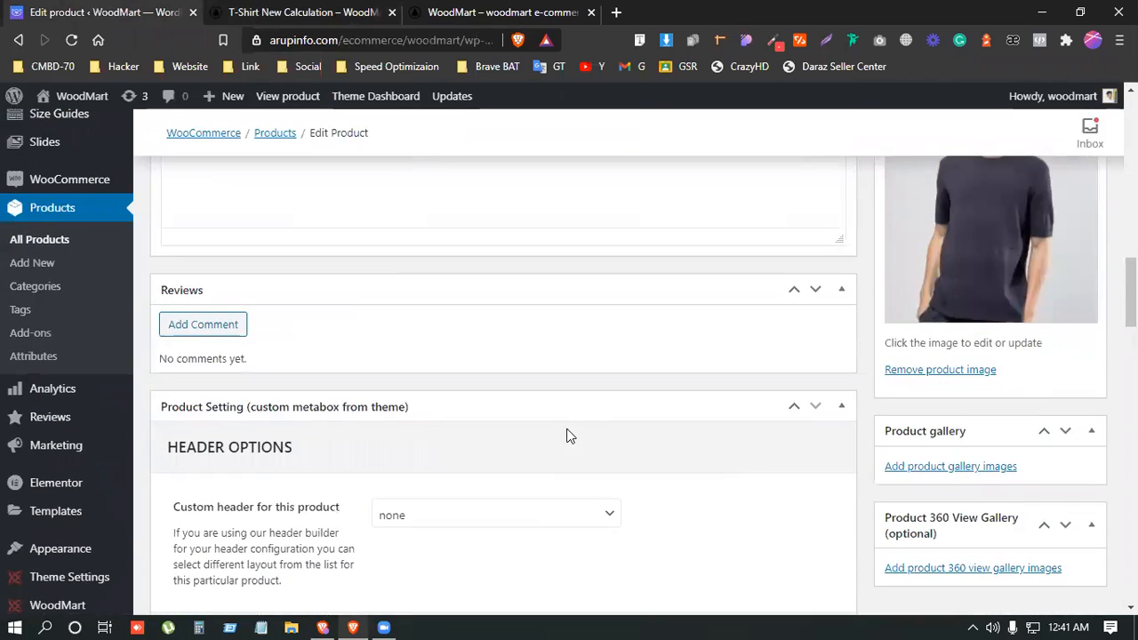
{"action": "scroll", "coordinate": [570, 436], "scroll_direction": "up", "scroll_amount": 2}
{"action": "scroll", "coordinate": [571, 436], "scroll_direction": "down", "scroll_amount": 6}
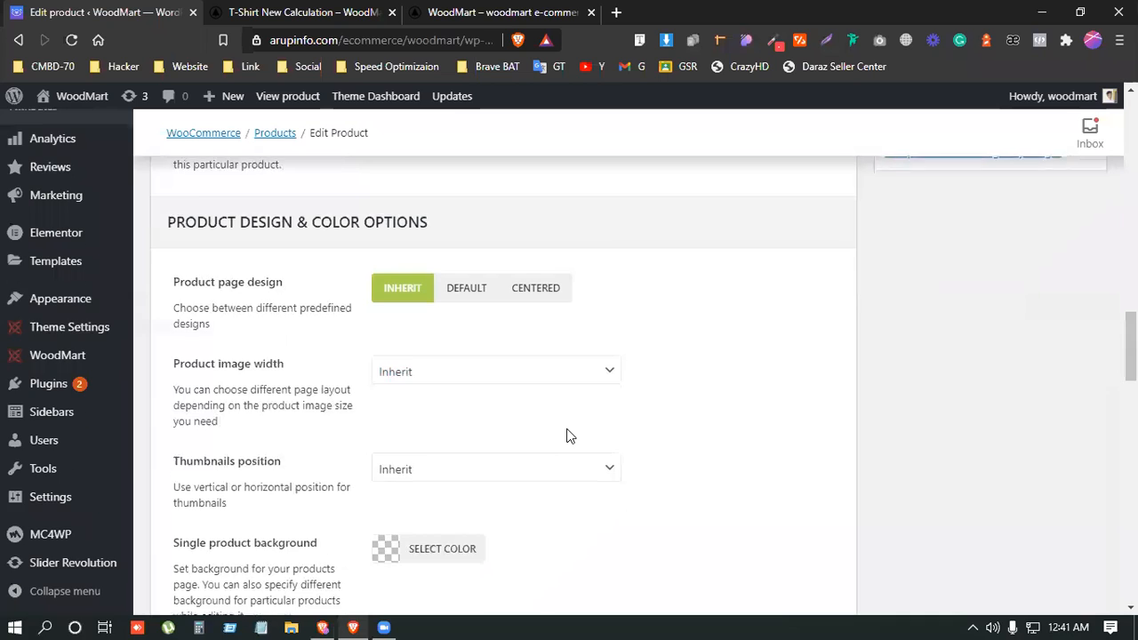
{"action": "scroll", "coordinate": [570, 436], "scroll_direction": "up", "scroll_amount": 5}
{"action": "scroll", "coordinate": [203, 336], "scroll_direction": "up", "scroll_amount": 2}
{"action": "scroll", "coordinate": [623, 436], "scroll_direction": "down", "scroll_amount": 1}
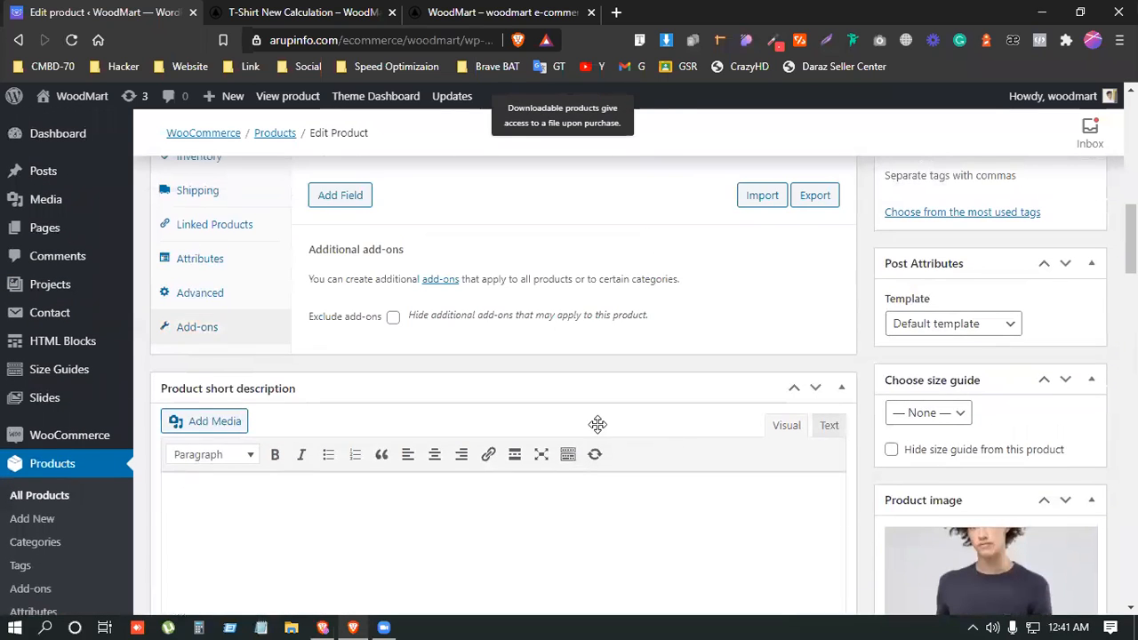
{"action": "scroll", "coordinate": [571, 453], "scroll_direction": "up", "scroll_amount": 5}
{"action": "scroll", "coordinate": [570, 453], "scroll_direction": "down", "scroll_amount": 2}
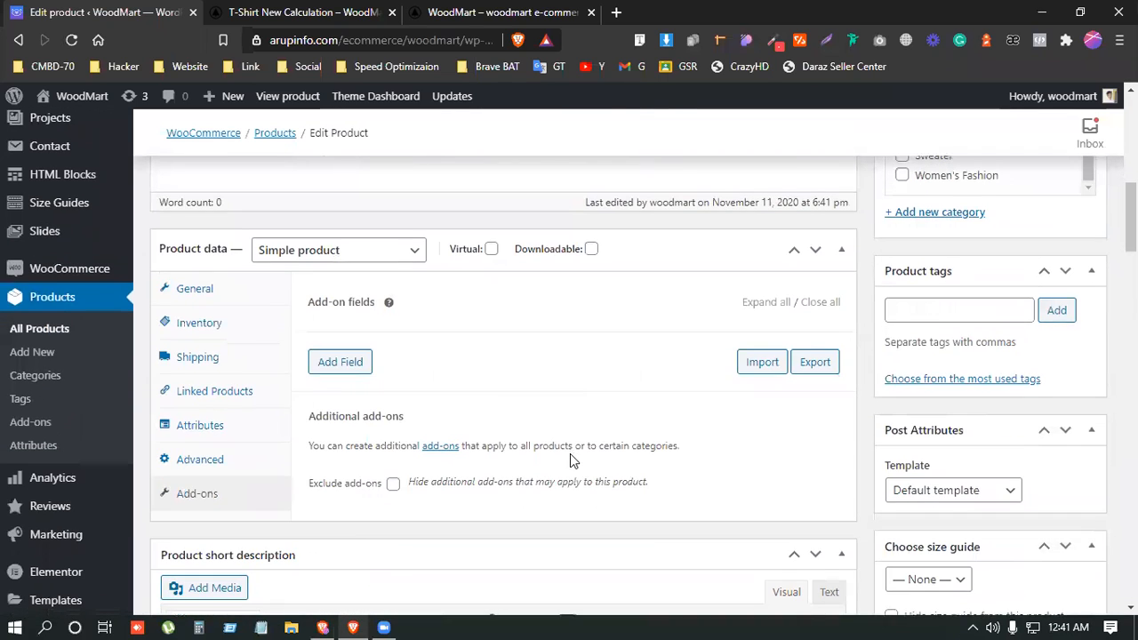
Step: Add a Multiple Choice add-on field and set it to display as Images
{"action": "left_click", "coordinate": [332, 365]}
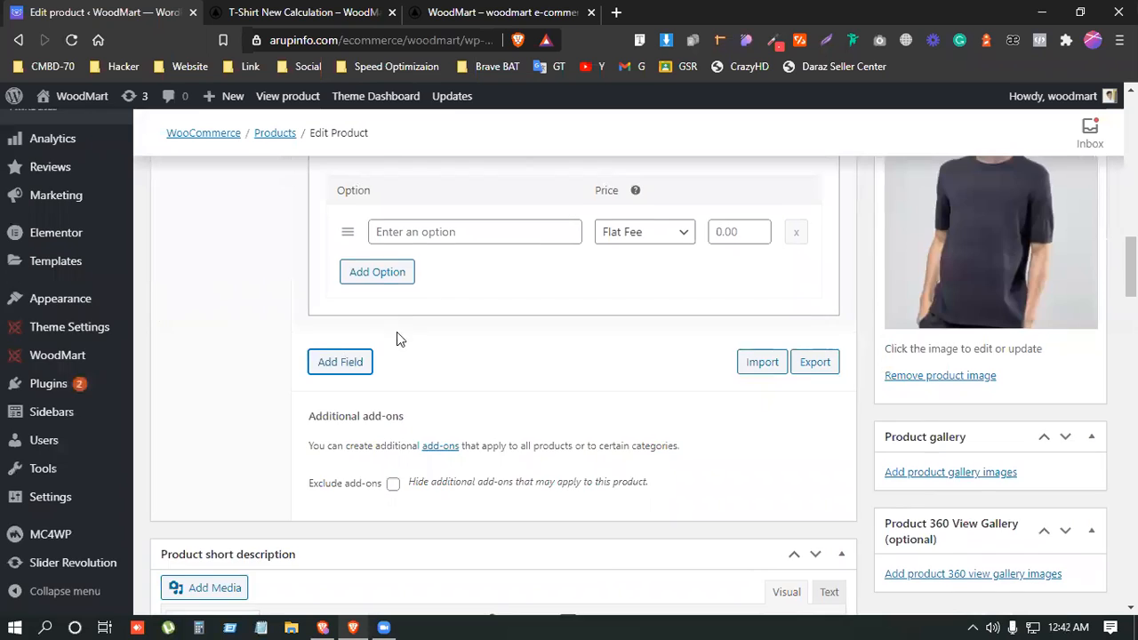
{"action": "scroll", "coordinate": [574, 406], "scroll_direction": "up", "scroll_amount": 2}
{"action": "left_click", "coordinate": [520, 399]}
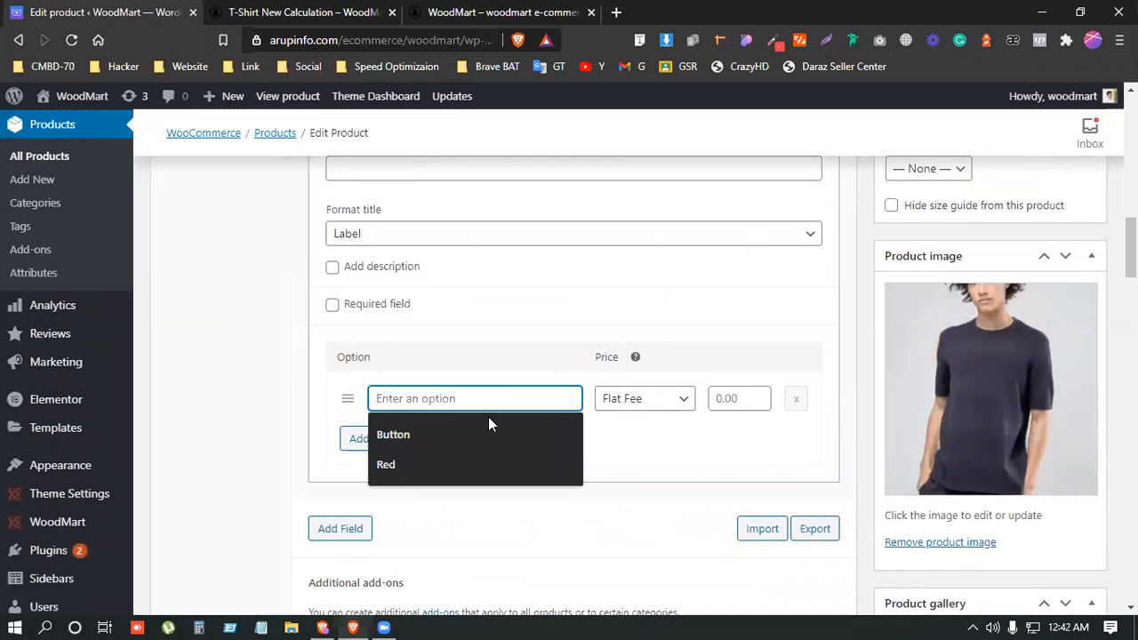
{"action": "scroll", "coordinate": [420, 267], "scroll_direction": "up", "scroll_amount": 2}
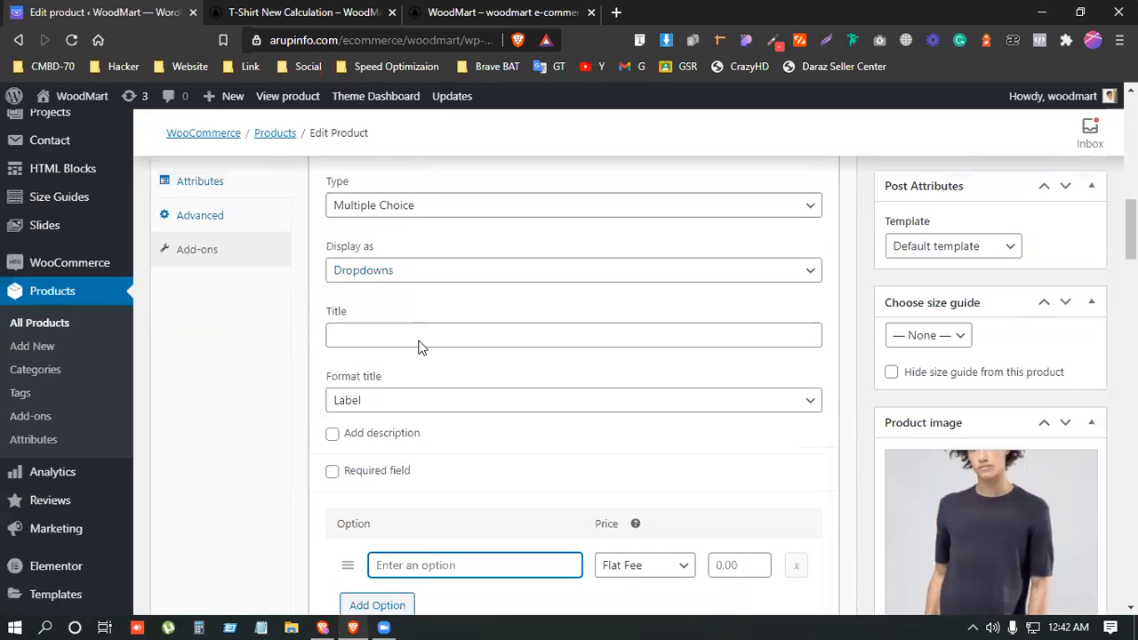
{"action": "left_click", "coordinate": [376, 269]}
{"action": "left_click", "coordinate": [370, 331]}
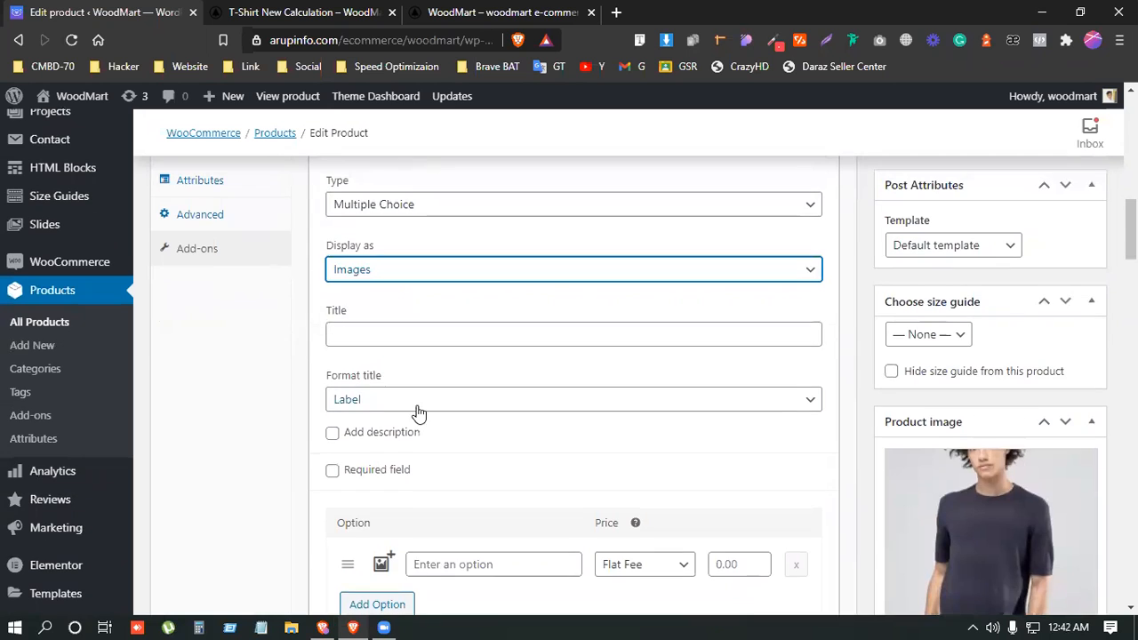
Step: Give the first option the red T-shirt photo as its image swatch, name it Red and set its flat fee to 5
{"action": "scroll", "coordinate": [419, 413], "scroll_direction": "down", "scroll_amount": 2}
{"action": "left_click", "coordinate": [385, 400]}
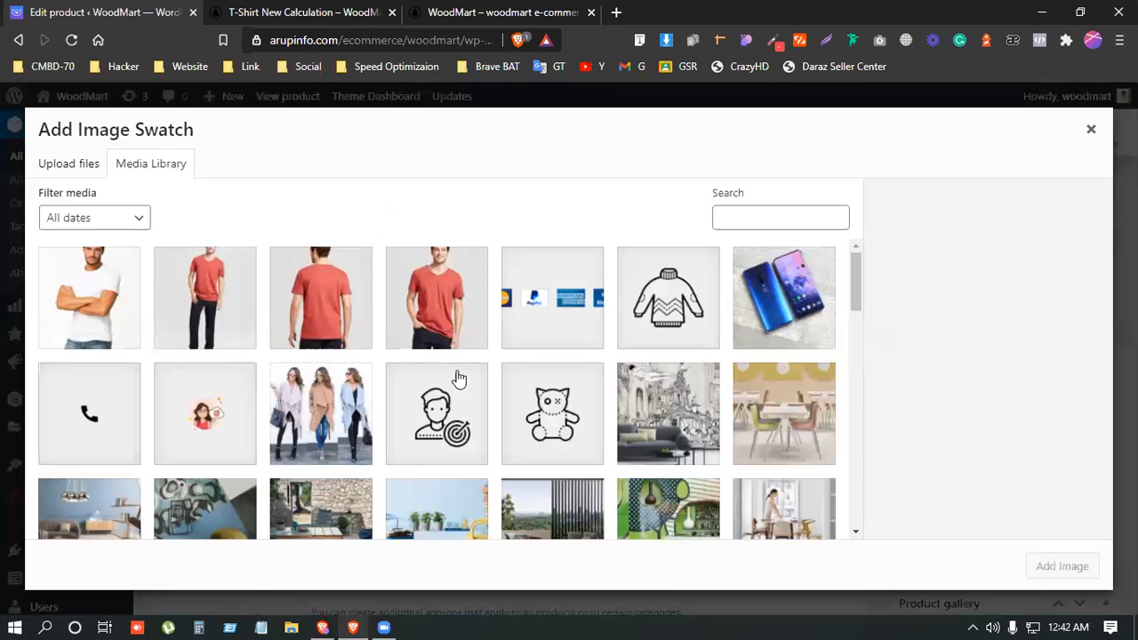
{"action": "left_click", "coordinate": [458, 340]}
{"action": "left_click", "coordinate": [1062, 567]}
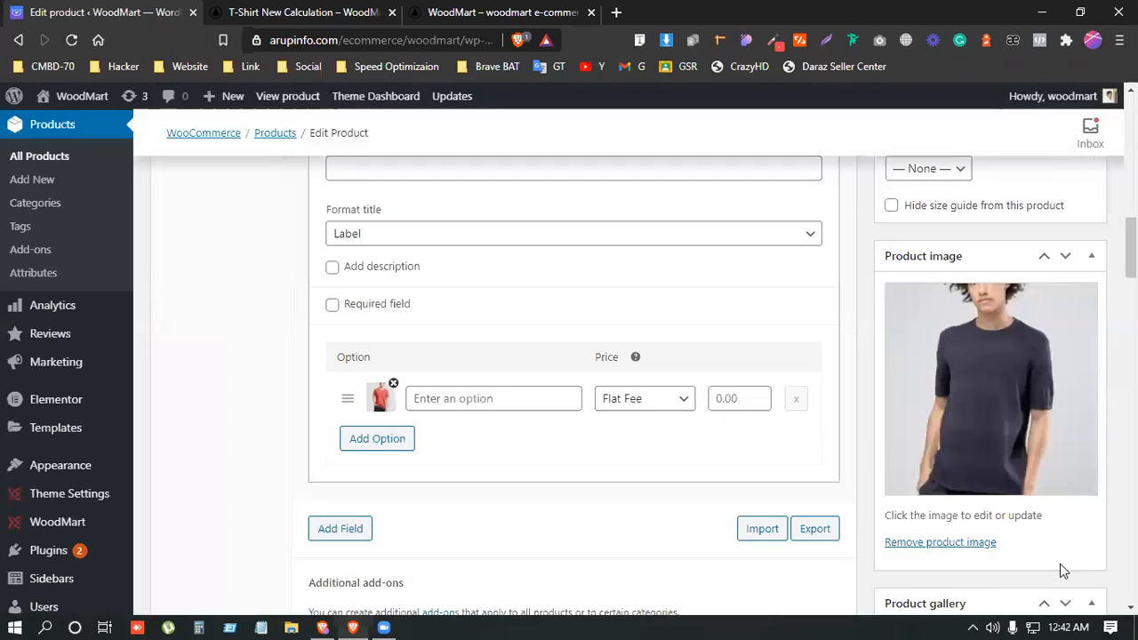
{"action": "left_click", "coordinate": [514, 395]}
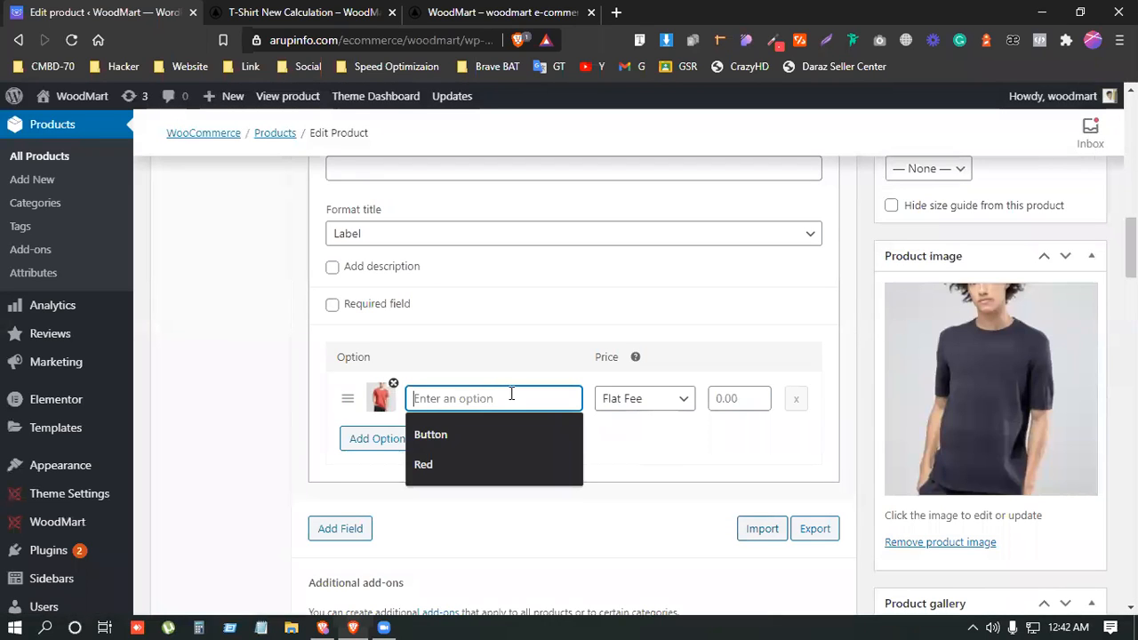
{"action": "left_click", "coordinate": [459, 466]}
{"action": "left_click", "coordinate": [723, 402]}
{"action": "type", "text": "5"}
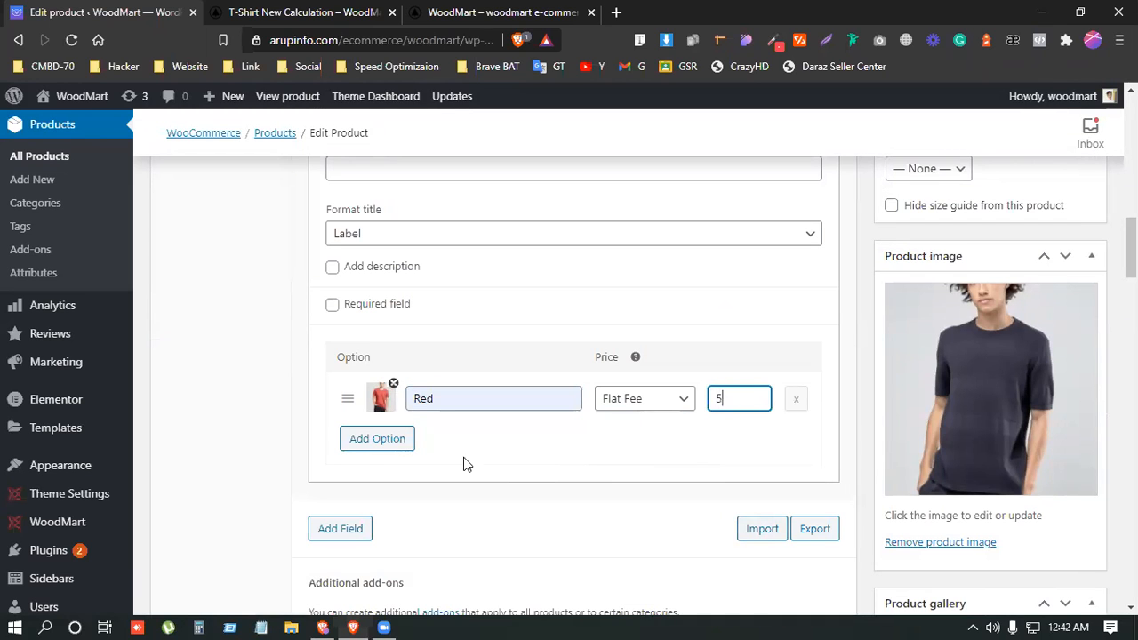
Step: Add a second option named white, with the white T-shirt photo as swatch and a flat fee of 7
{"action": "left_click", "coordinate": [373, 437]}
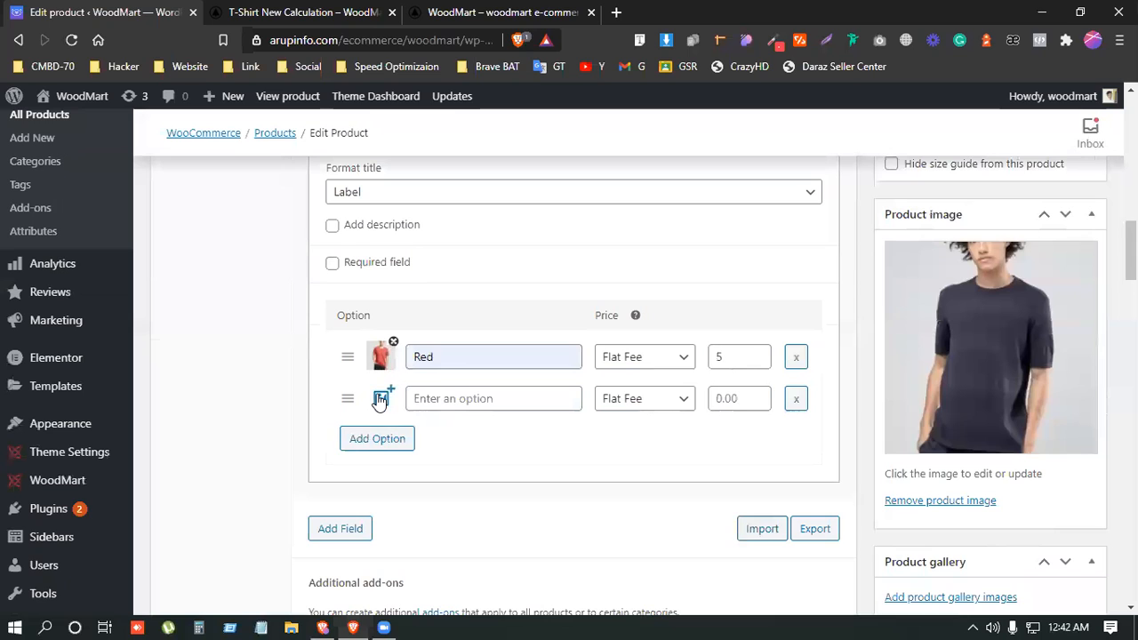
{"action": "left_click", "coordinate": [381, 400]}
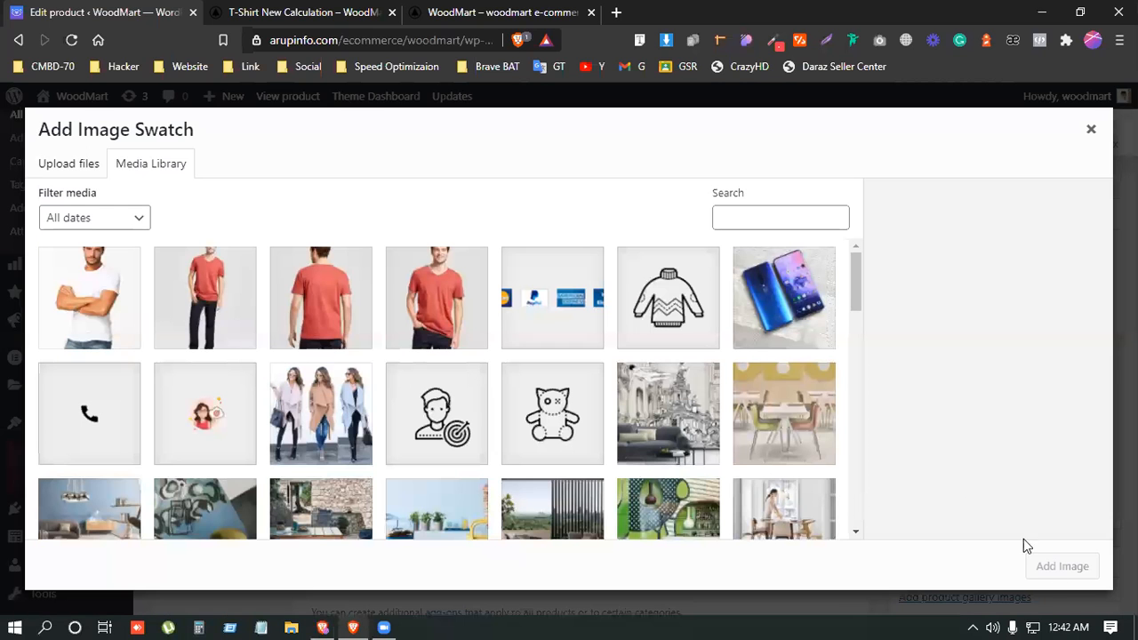
{"action": "left_click", "coordinate": [90, 299]}
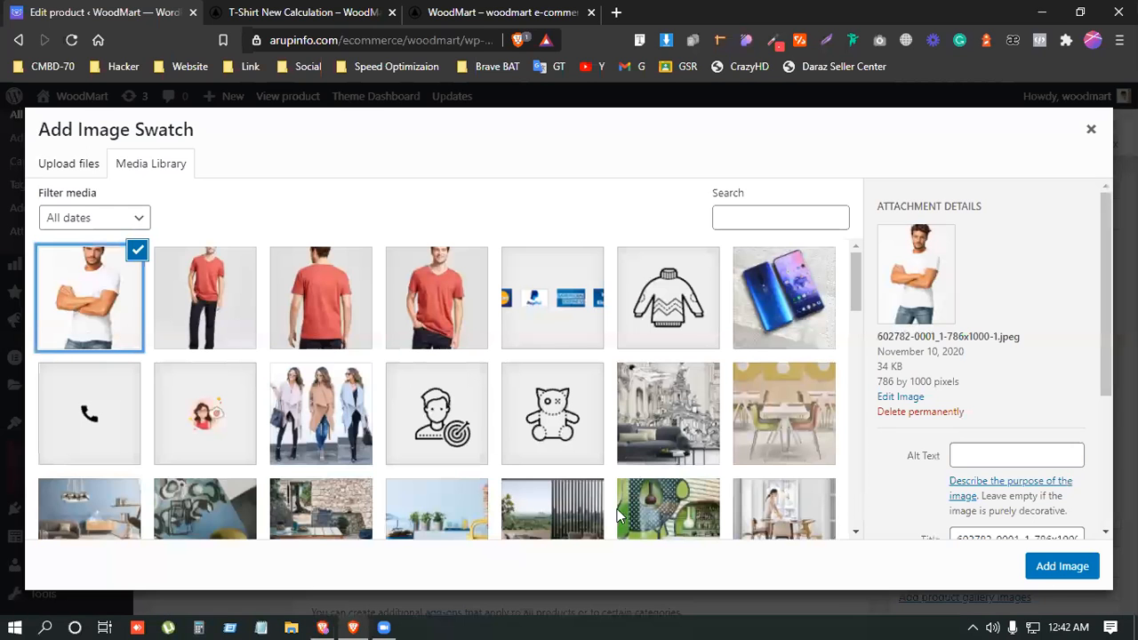
{"action": "key", "text": "Return"}
{"action": "left_click", "coordinate": [488, 403]}
{"action": "type", "text": "white"}
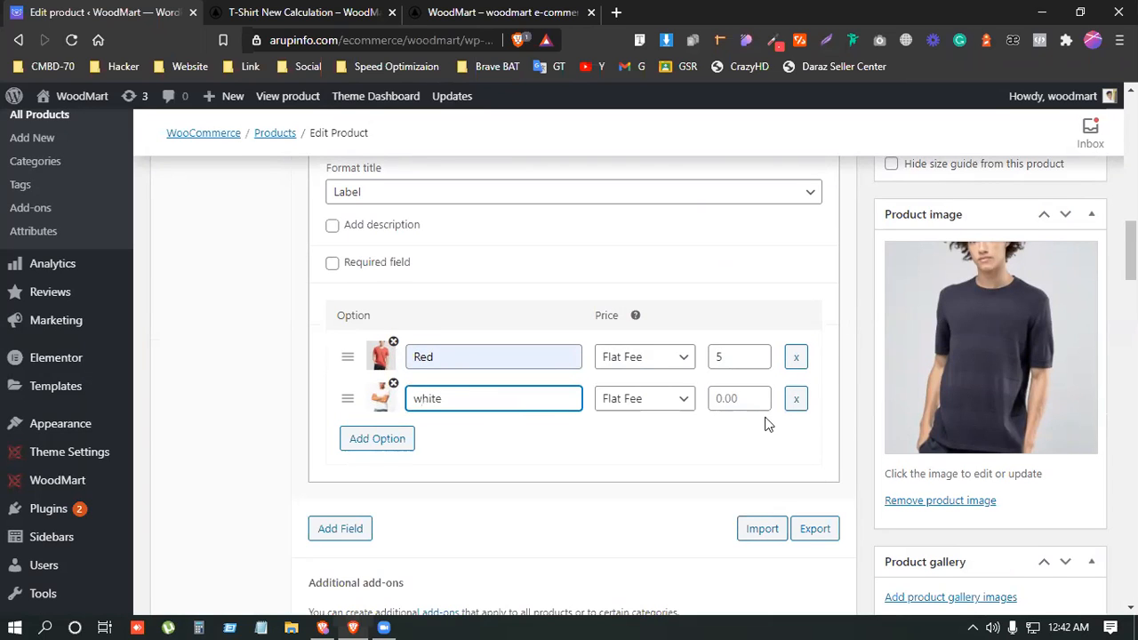
{"action": "left_click", "coordinate": [726, 394]}
{"action": "type", "text": "7"}
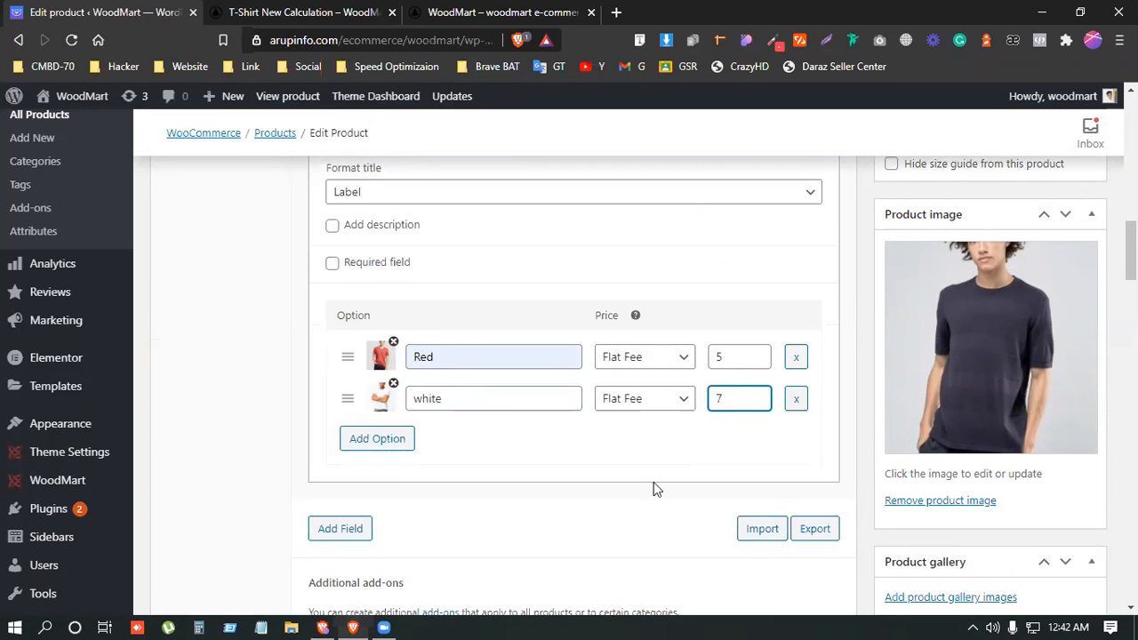
Step: Try to update the product with the new image add-on field
{"action": "scroll", "coordinate": [791, 475], "scroll_direction": "up", "scroll_amount": 2}
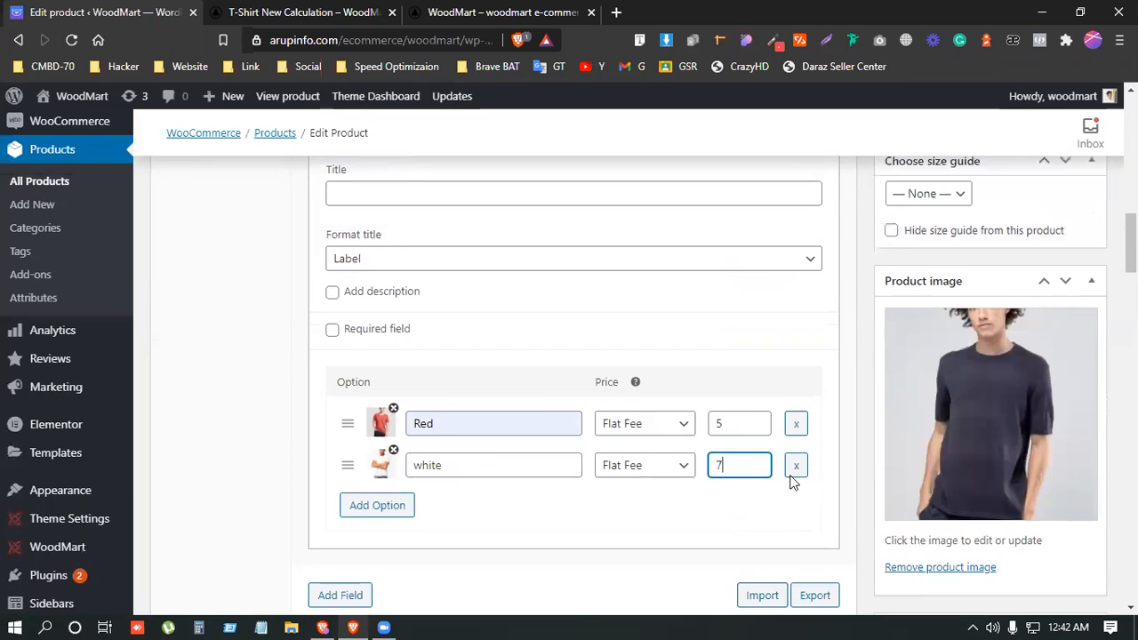
{"action": "scroll", "coordinate": [632, 453], "scroll_direction": "down", "scroll_amount": 2}
{"action": "left_click", "coordinate": [637, 462]}
{"action": "scroll", "coordinate": [637, 463], "scroll_direction": "down", "scroll_amount": 2}
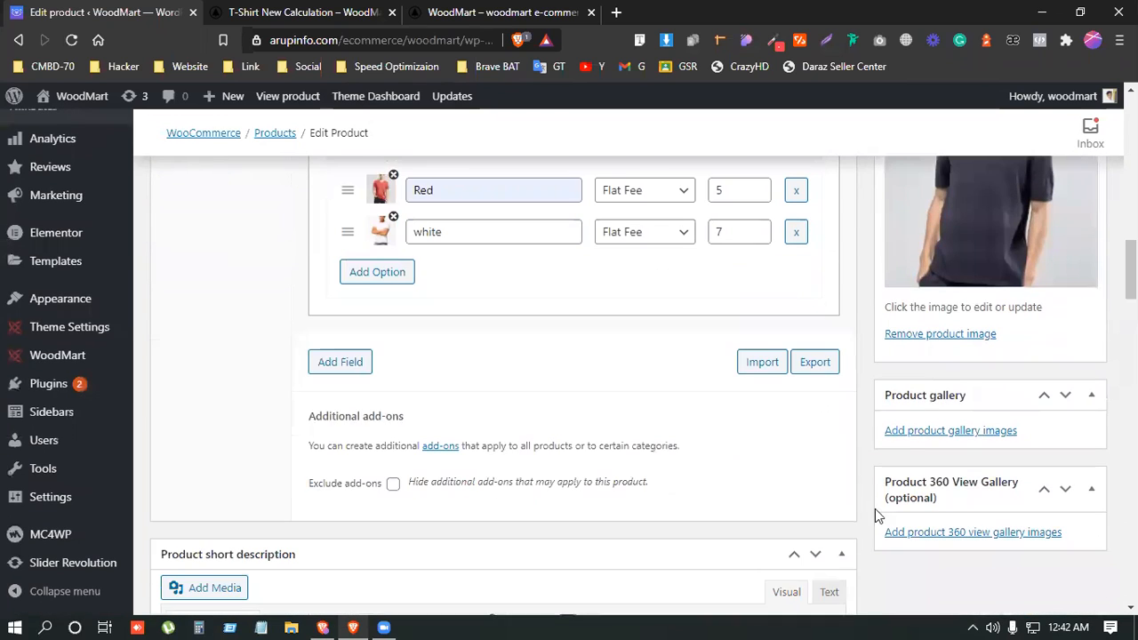
{"action": "scroll", "coordinate": [861, 480], "scroll_direction": "up", "scroll_amount": 6}
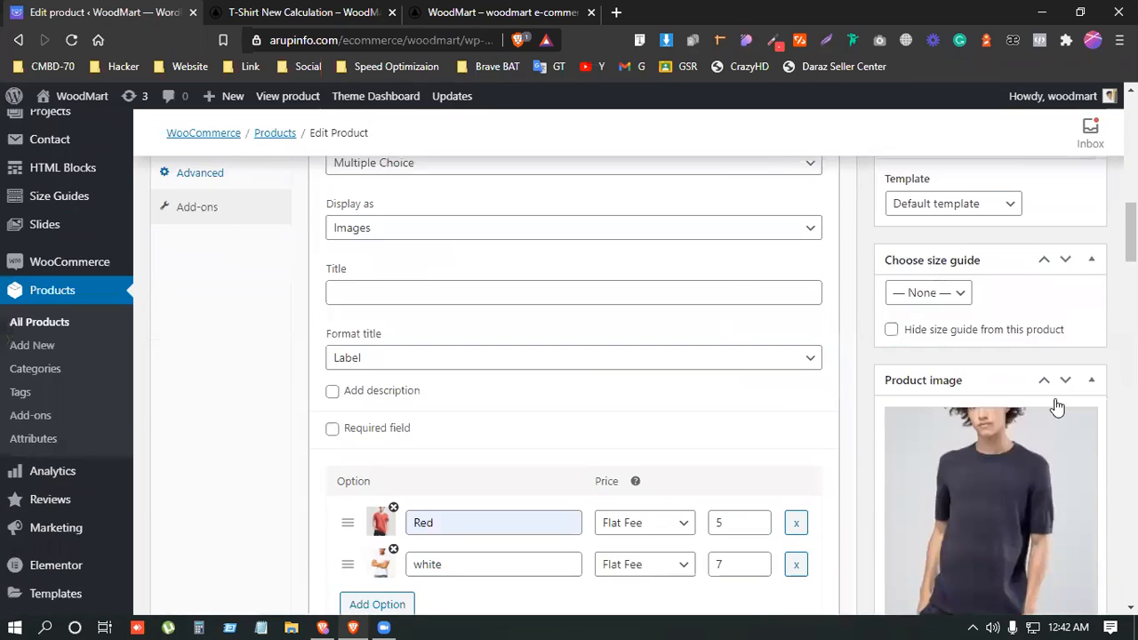
{"action": "scroll", "coordinate": [757, 433], "scroll_direction": "up", "scroll_amount": 8}
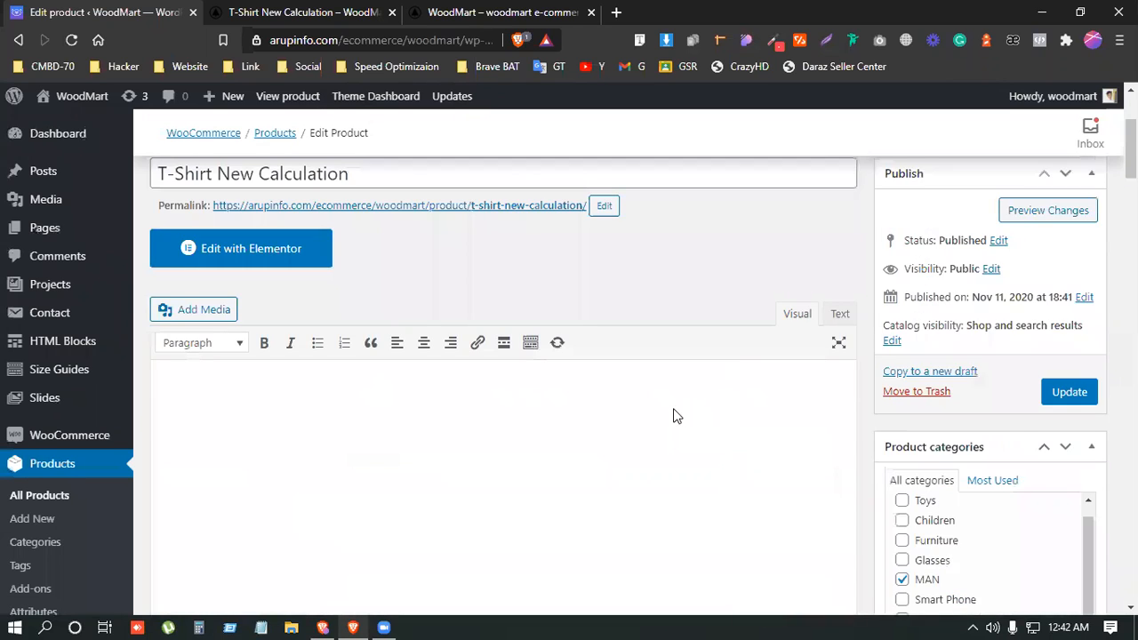
Step: Set the add-on field's title to "Chose Color"
{"action": "scroll", "coordinate": [672, 420], "scroll_direction": "down", "scroll_amount": 10}
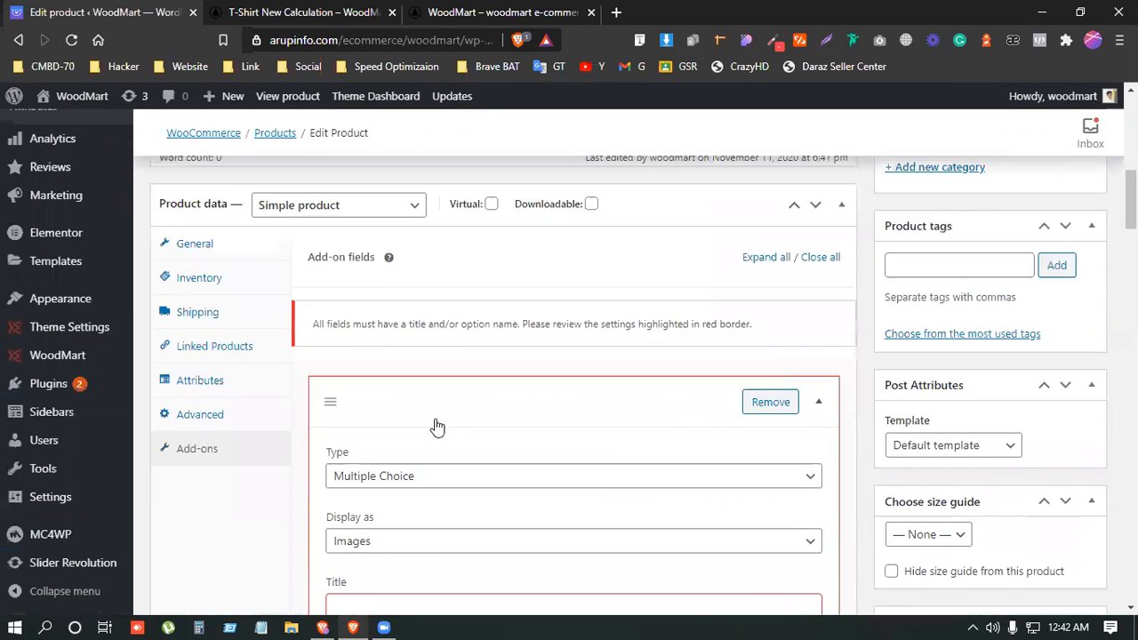
{"action": "scroll", "coordinate": [496, 427], "scroll_direction": "down", "scroll_amount": 2}
{"action": "scroll", "coordinate": [500, 418], "scroll_direction": "up", "scroll_amount": 2}
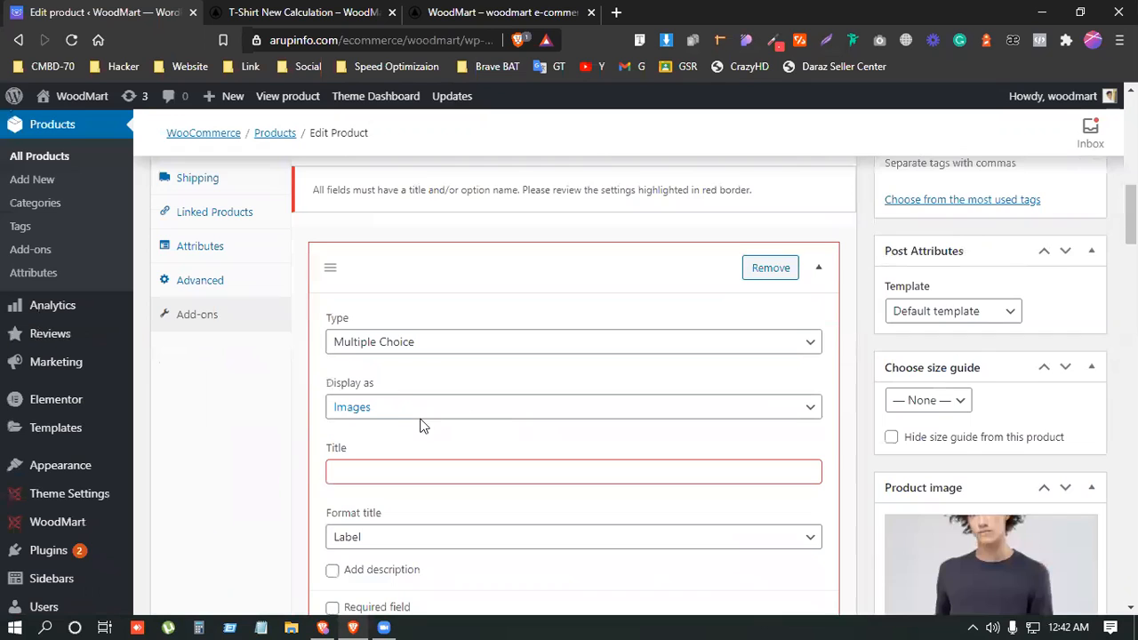
{"action": "scroll", "coordinate": [407, 389], "scroll_direction": "down", "scroll_amount": 1}
{"action": "double_click", "coordinate": [409, 389]}
{"action": "left_click", "coordinate": [392, 435]}
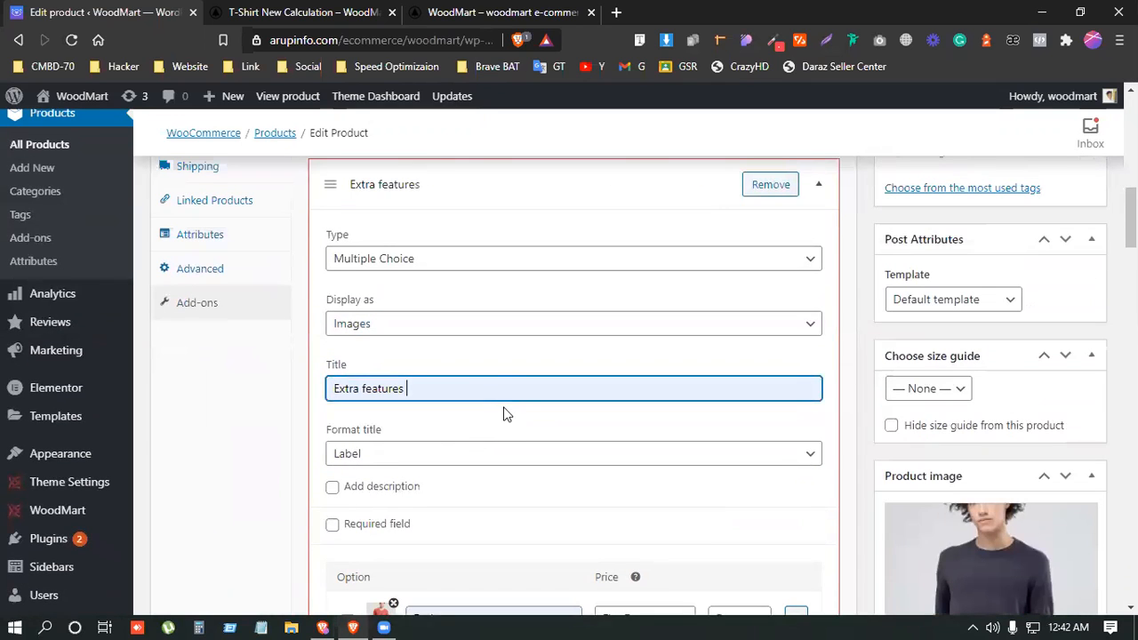
{"action": "left_click_drag", "start_coordinate": [400, 389], "coordinate": [300, 412]}
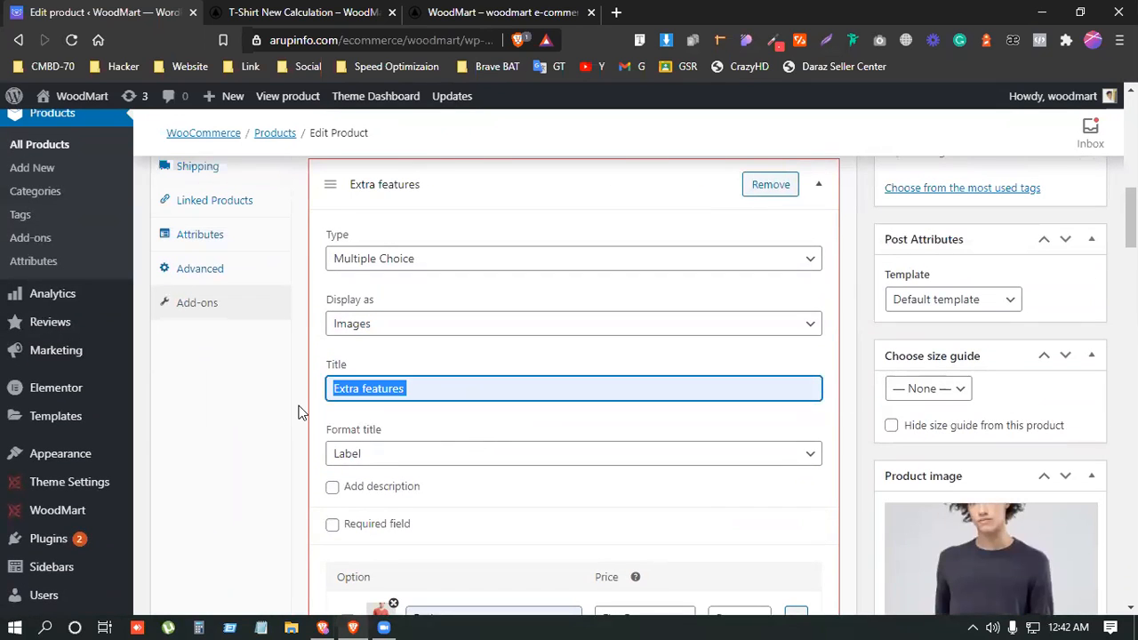
{"action": "type", "text": "Chose Image"}
{"action": "scroll", "coordinate": [534, 437], "scroll_direction": "down", "scroll_amount": 4}
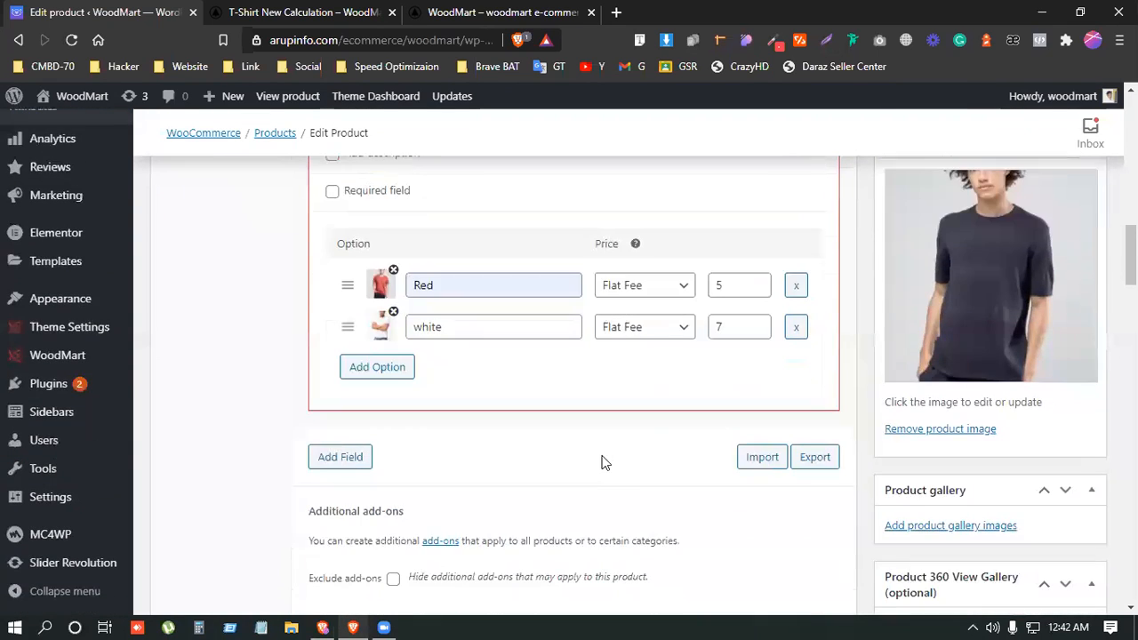
{"action": "scroll", "coordinate": [604, 461], "scroll_direction": "up", "scroll_amount": 4}
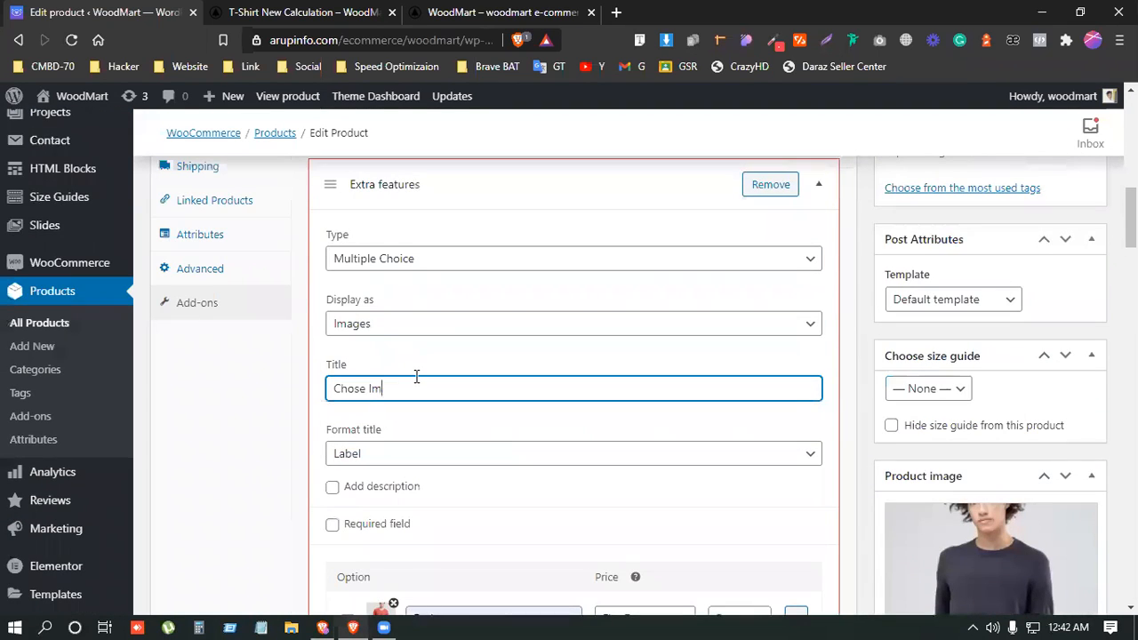
{"action": "key", "text": "BackSpace"}
{"action": "key", "text": "BackSpace"}
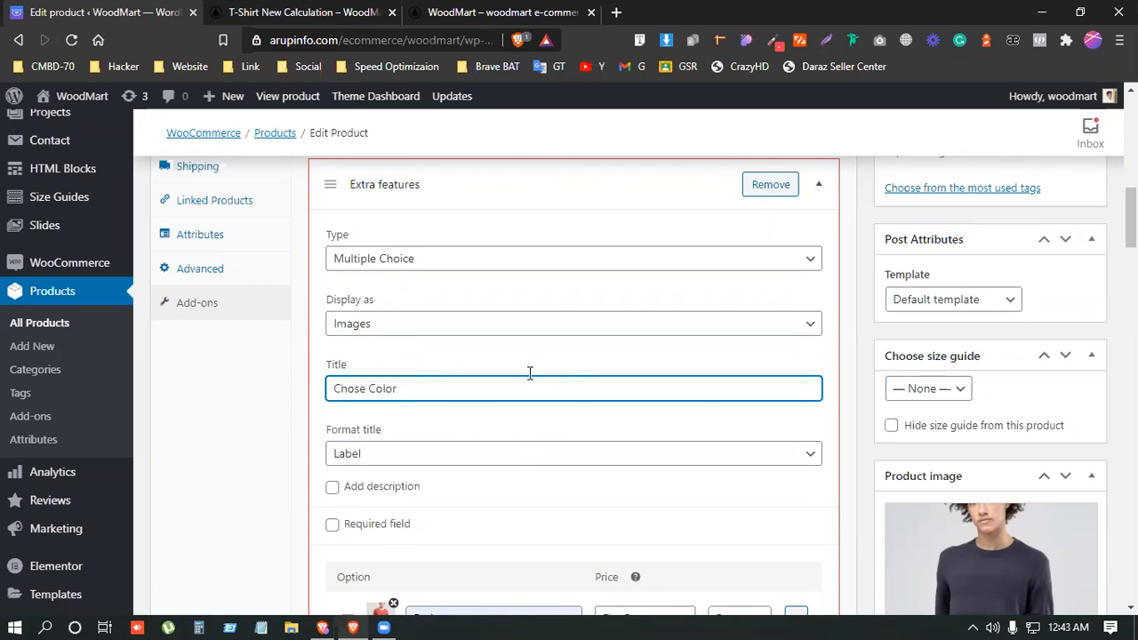
Step: Update the product to save the titled add-on field and its image options
{"action": "scroll", "coordinate": [738, 442], "scroll_direction": "up", "scroll_amount": 10}
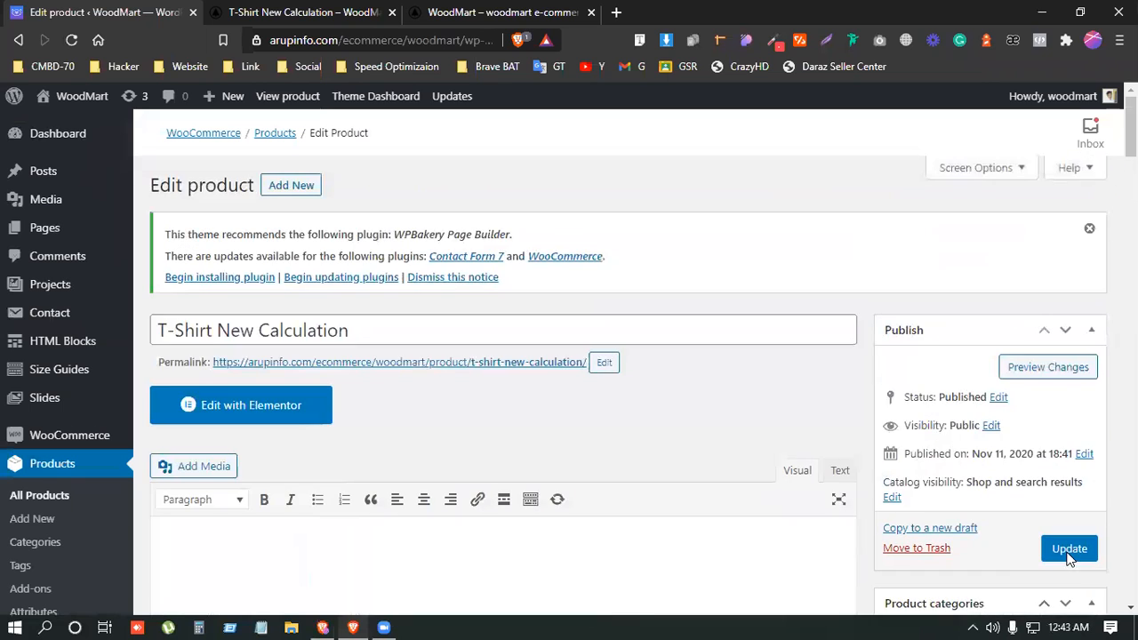
{"action": "left_click", "coordinate": [1070, 549]}
{"action": "scroll", "coordinate": [770, 491], "scroll_direction": "down", "scroll_amount": 4}
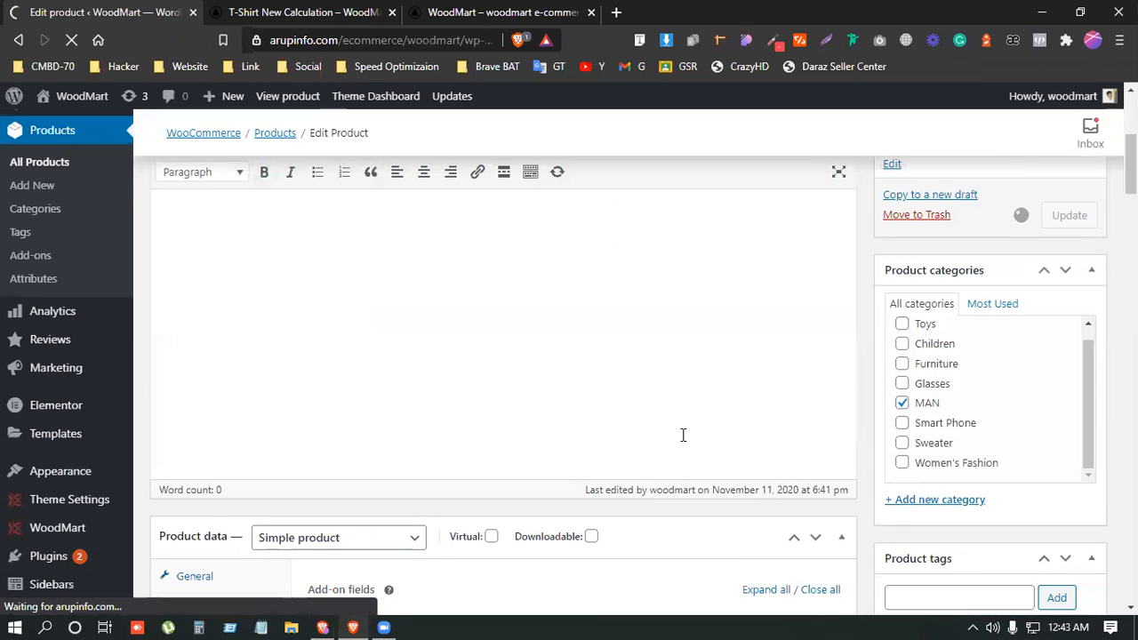
{"action": "scroll", "coordinate": [521, 469], "scroll_direction": "down", "scroll_amount": 1}
{"action": "scroll", "coordinate": [521, 469], "scroll_direction": "down", "scroll_amount": 4}
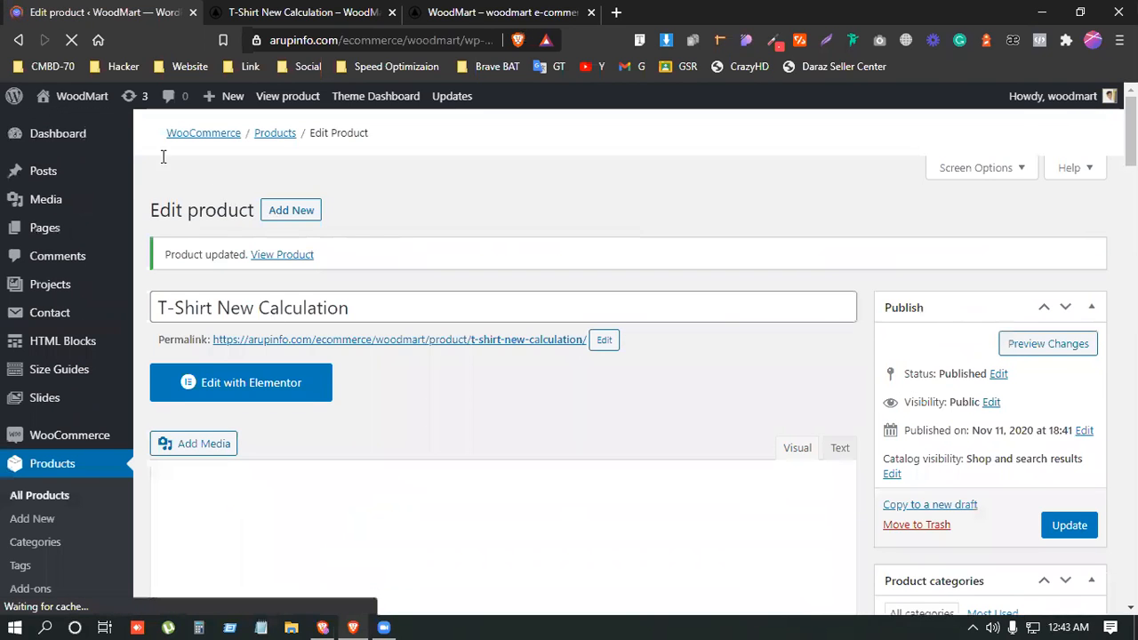
Step: Reload the T-Shirt New Calculation product page on the storefront to load the saved image swatch field
{"action": "left_click", "coordinate": [326, 12]}
{"action": "scroll", "coordinate": [74, 96], "scroll_direction": "up", "scroll_amount": 1}
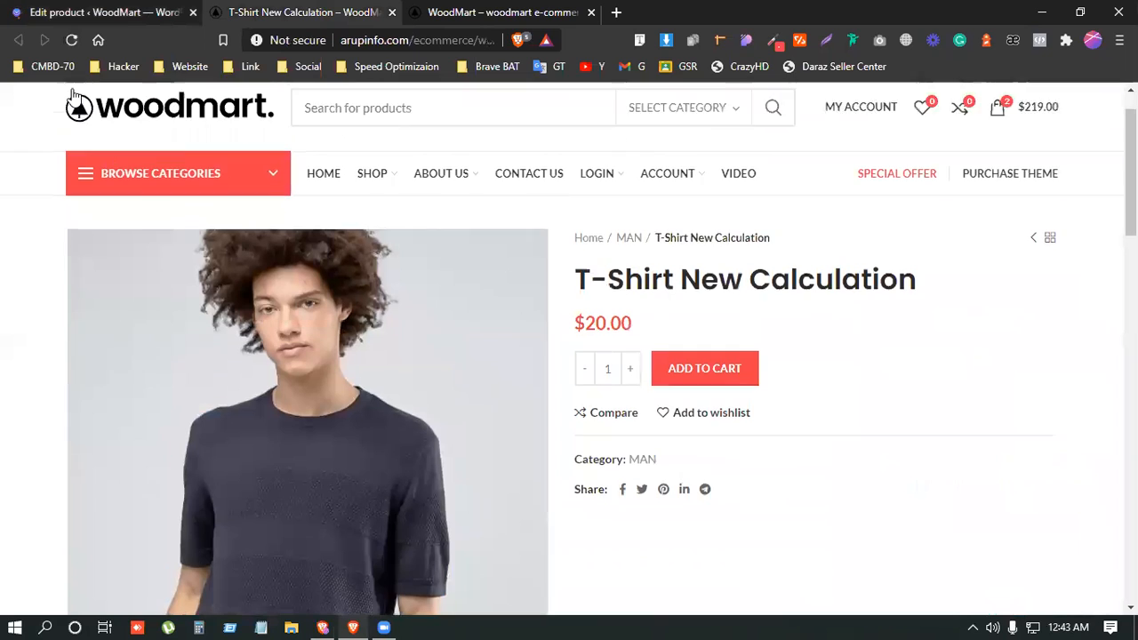
{"action": "scroll", "coordinate": [74, 96], "scroll_direction": "up", "scroll_amount": 1}
{"action": "left_click", "coordinate": [72, 40]}
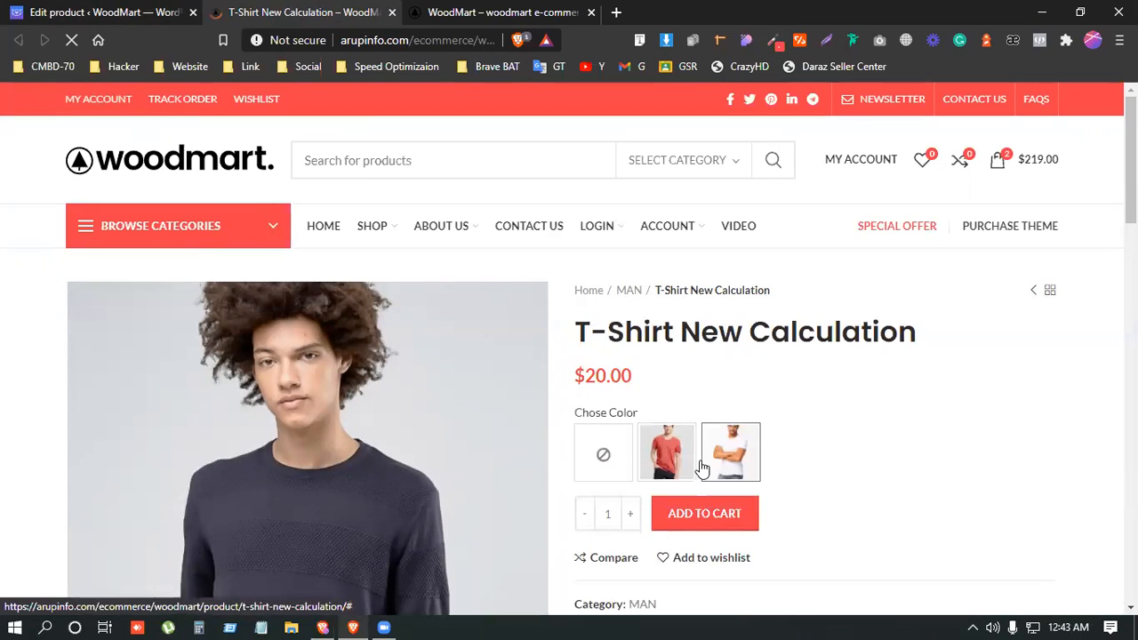
Step: Test the Chose Color field by selecting the red and white T-shirt swatches in turn, and check the product price
{"action": "scroll", "coordinate": [703, 469], "scroll_direction": "down", "scroll_amount": 1}
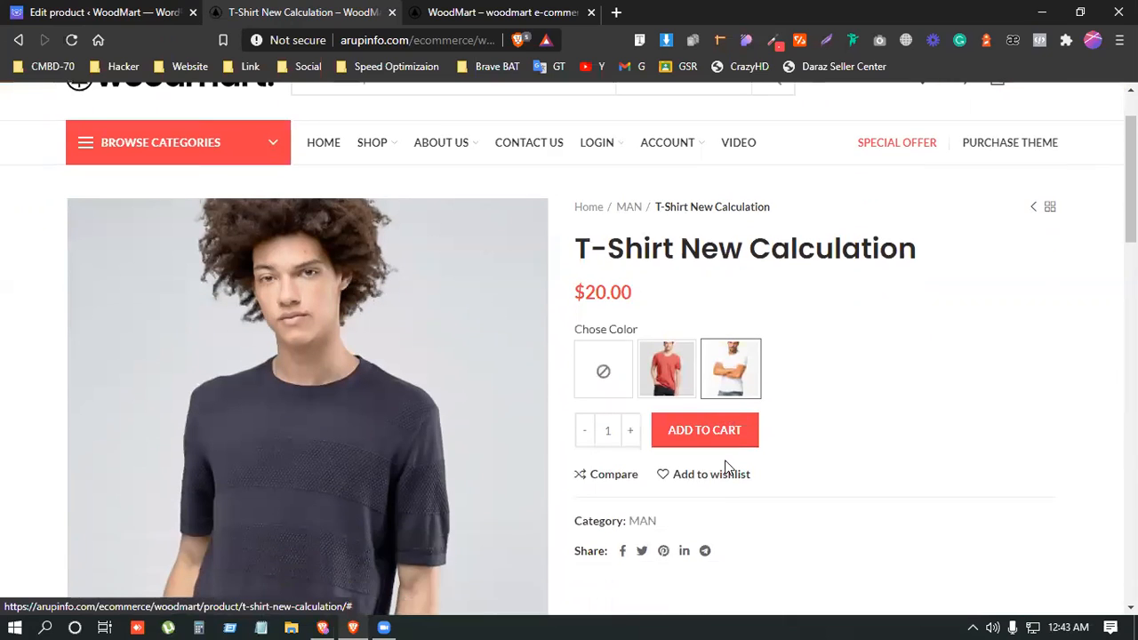
{"action": "left_click", "coordinate": [685, 382]}
{"action": "scroll", "coordinate": [807, 433], "scroll_direction": "down", "scroll_amount": 2}
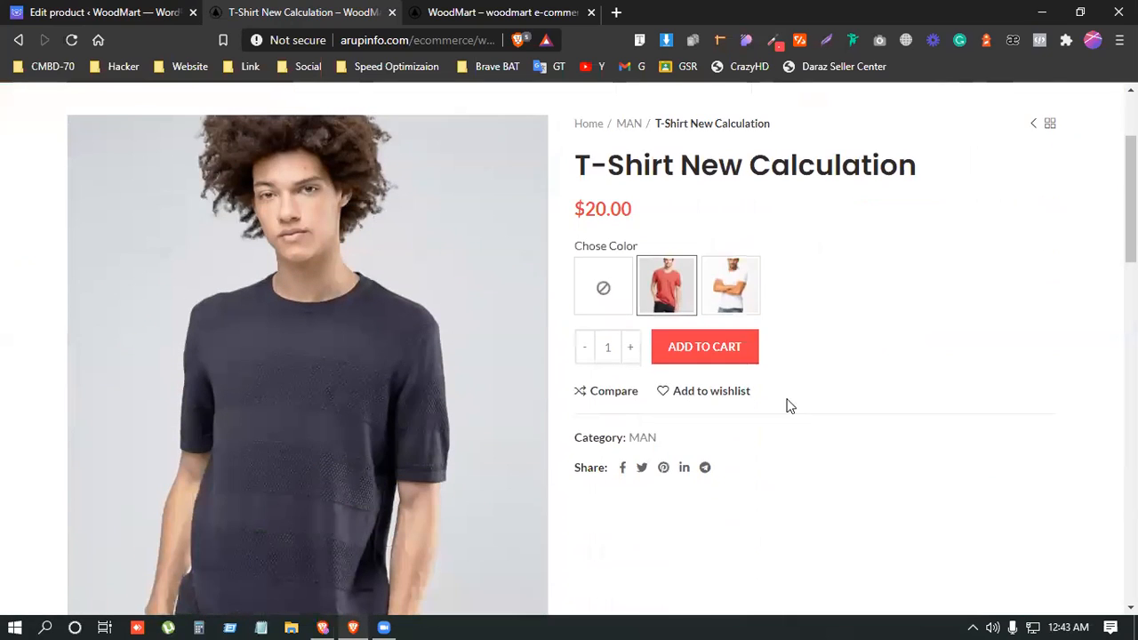
{"action": "left_click", "coordinate": [725, 298]}
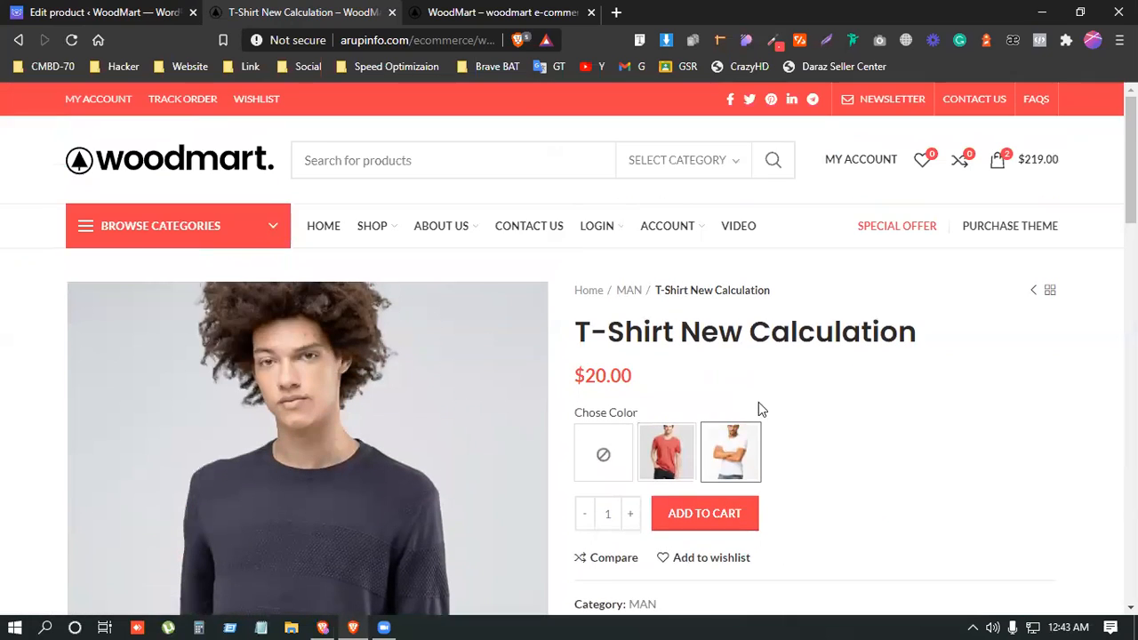
{"action": "double_click", "coordinate": [606, 376]}
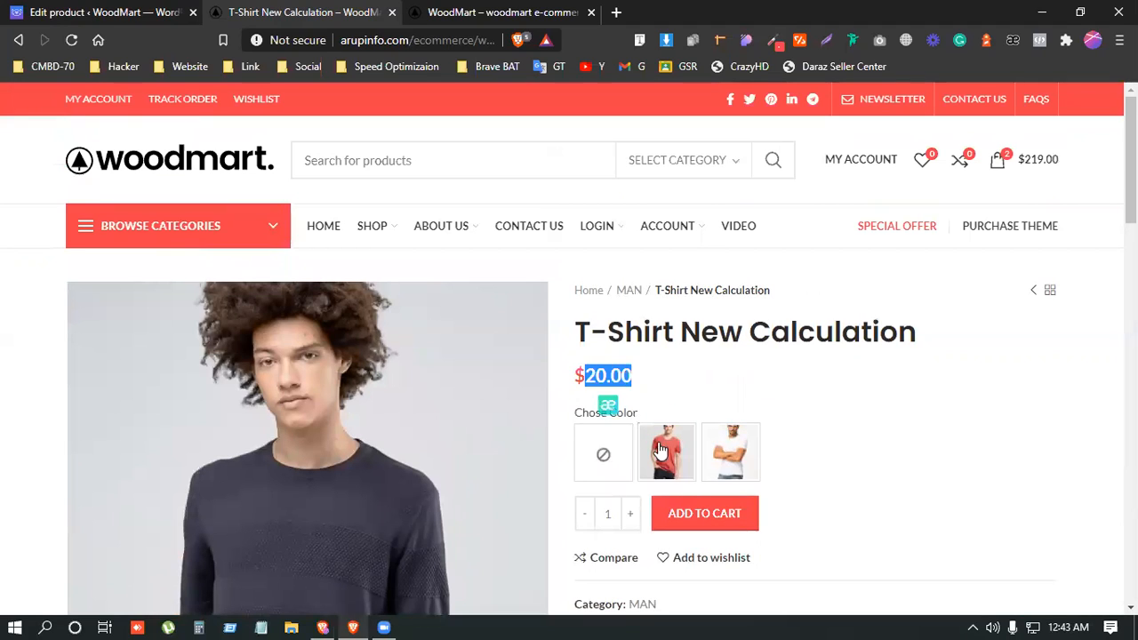